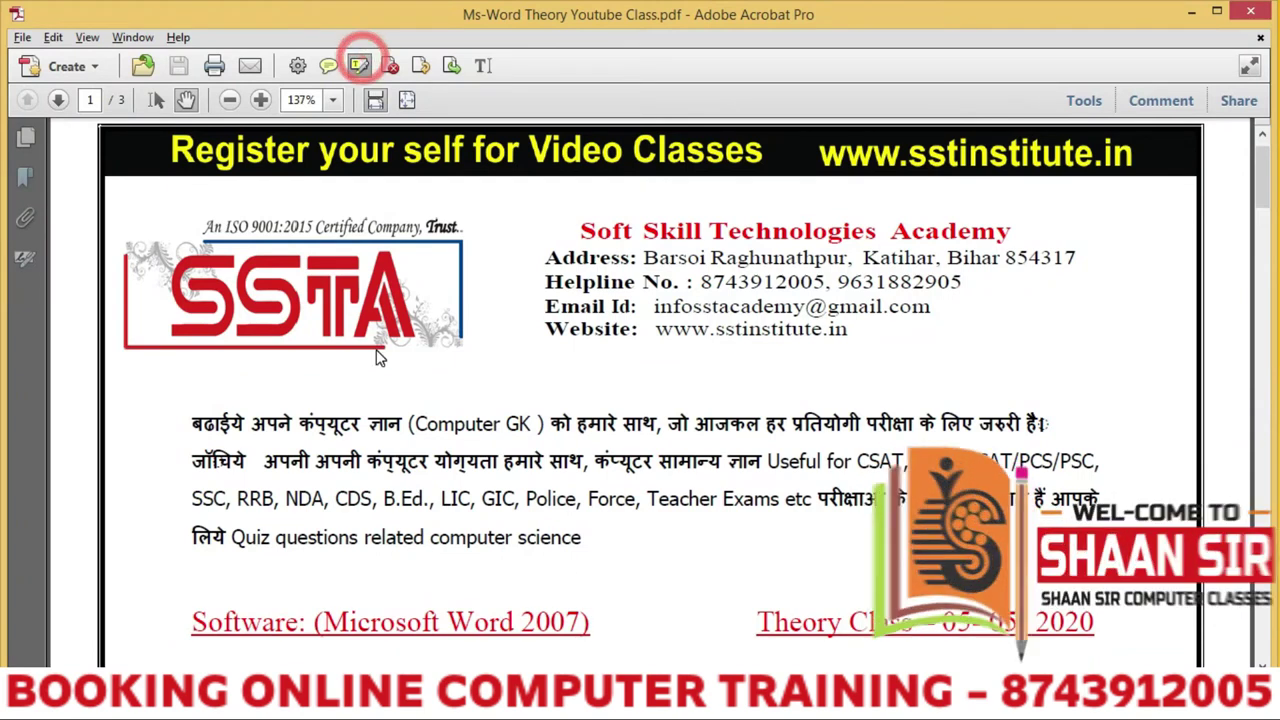
Highlight 'Software: (Microsoft Word 2007)' and the Theory Class date line on page one in yellow.
{"action": "left_click_drag", "start_coordinate": [192, 624], "coordinate": [305, 624]}
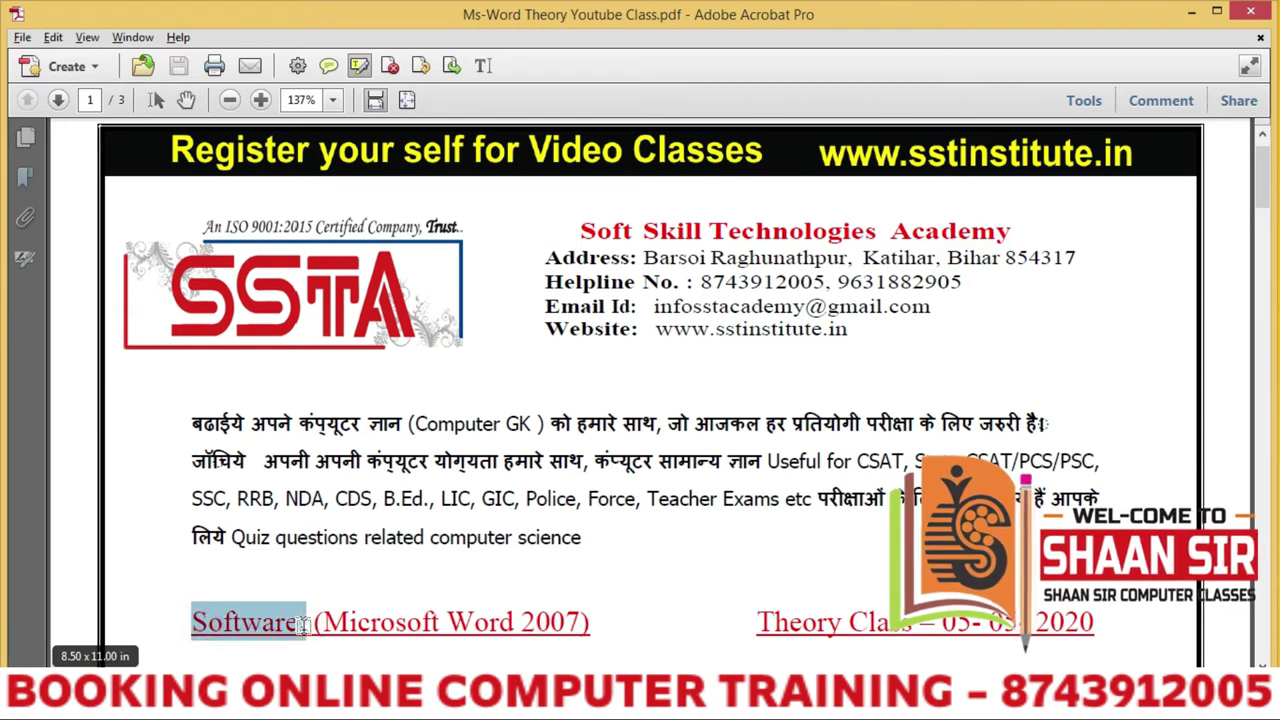
{"action": "left_click_drag", "start_coordinate": [200, 620], "coordinate": [200, 620]}
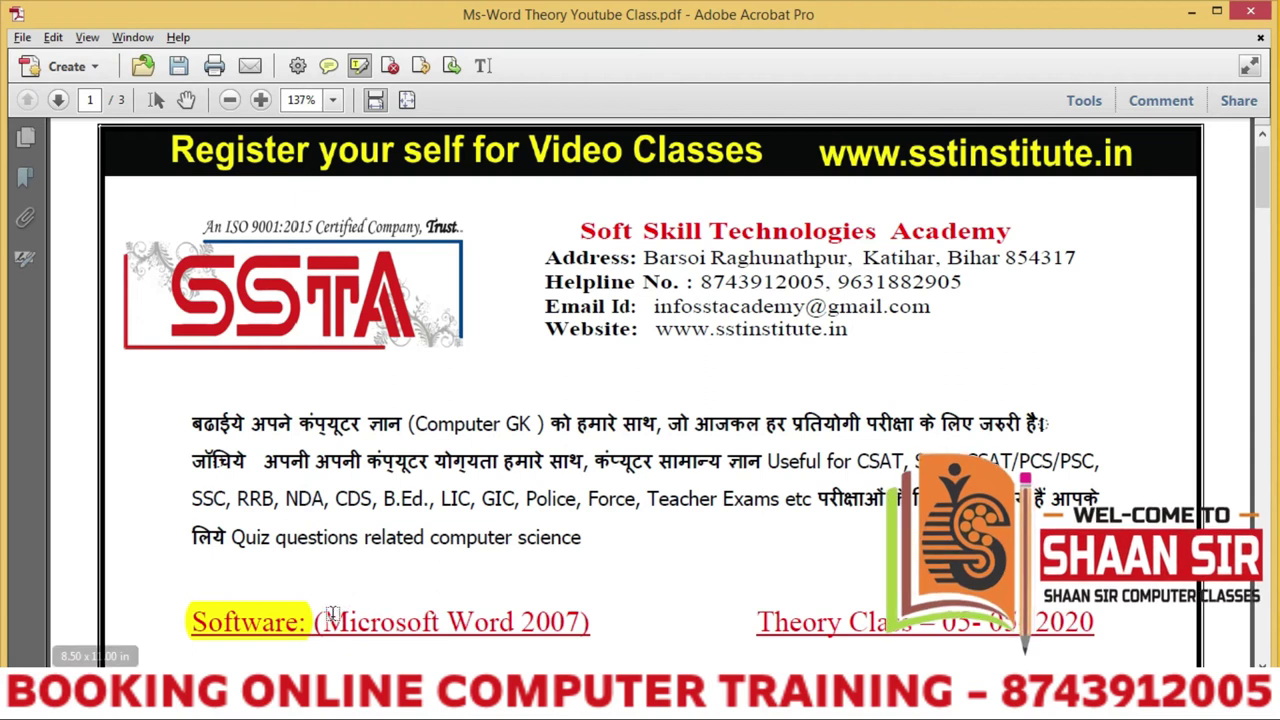
{"action": "left_click", "coordinate": [300, 622]}
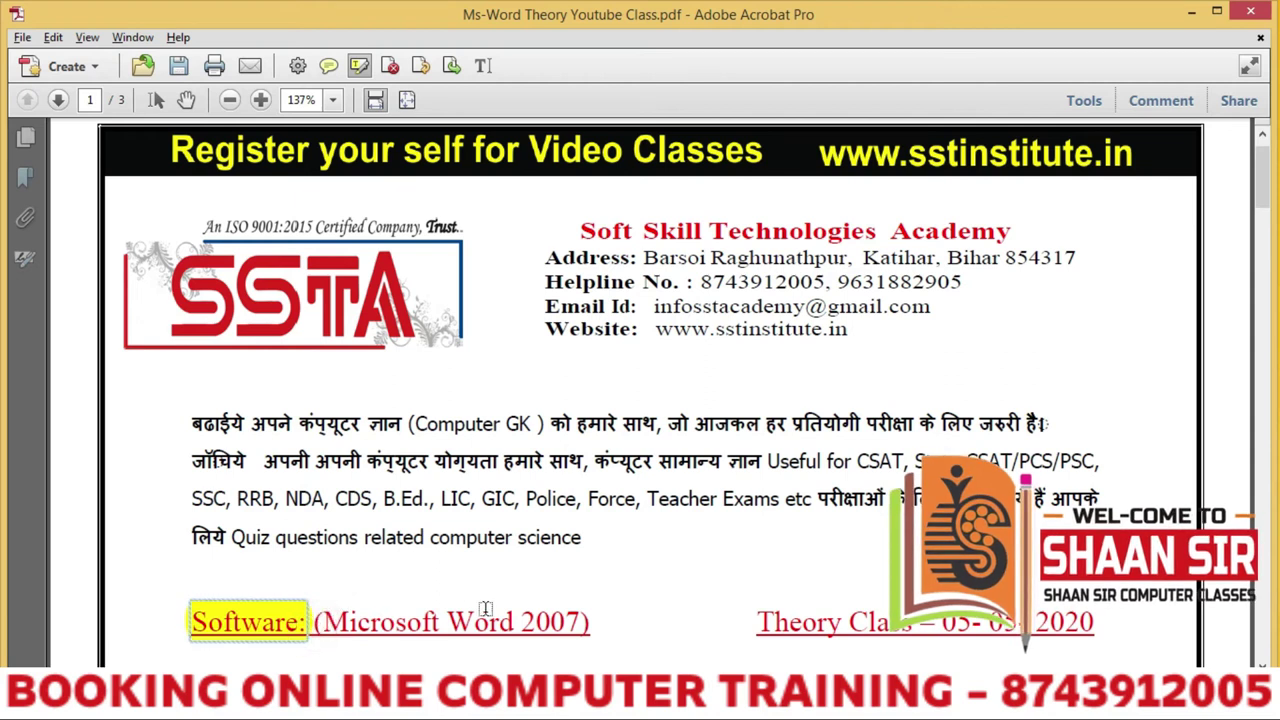
{"action": "left_click_drag", "start_coordinate": [320, 622], "coordinate": [585, 626]}
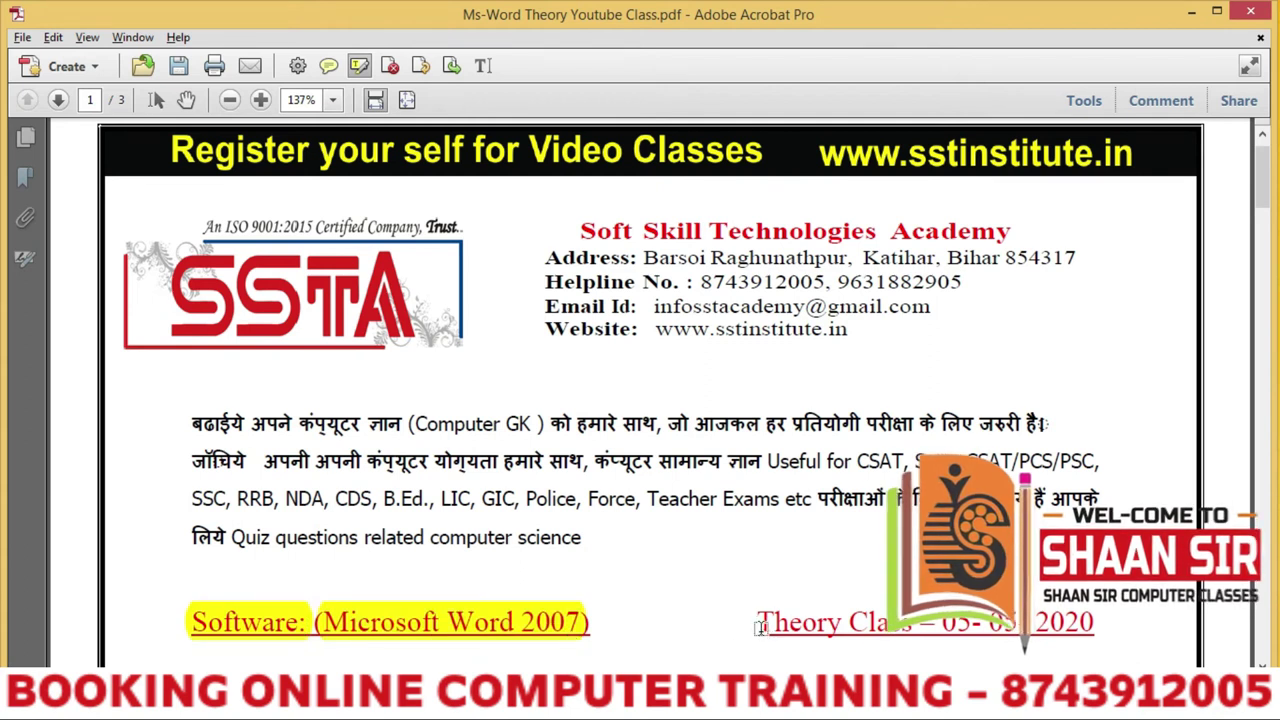
{"action": "left_click_drag", "start_coordinate": [758, 625], "coordinate": [1095, 624]}
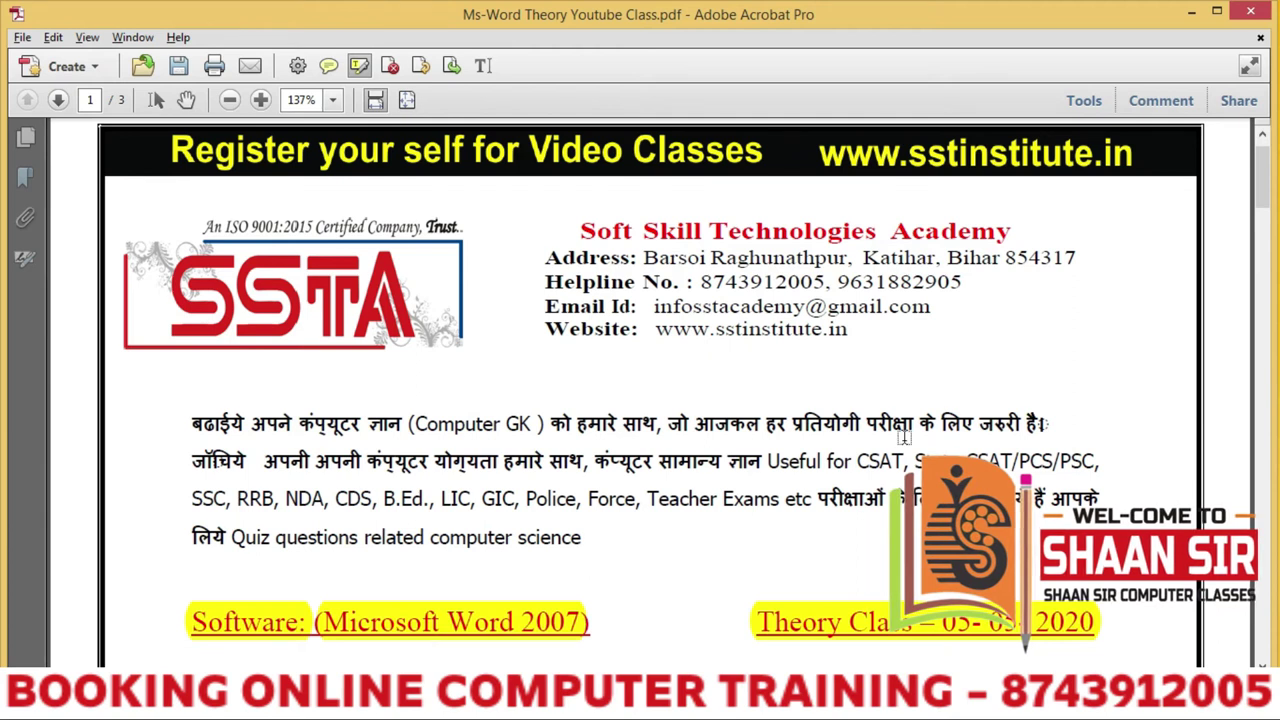
Scroll down and highlight the 'Introductions of Ms - Word' heading in yellow.
{"action": "left_click", "coordinate": [186, 101]}
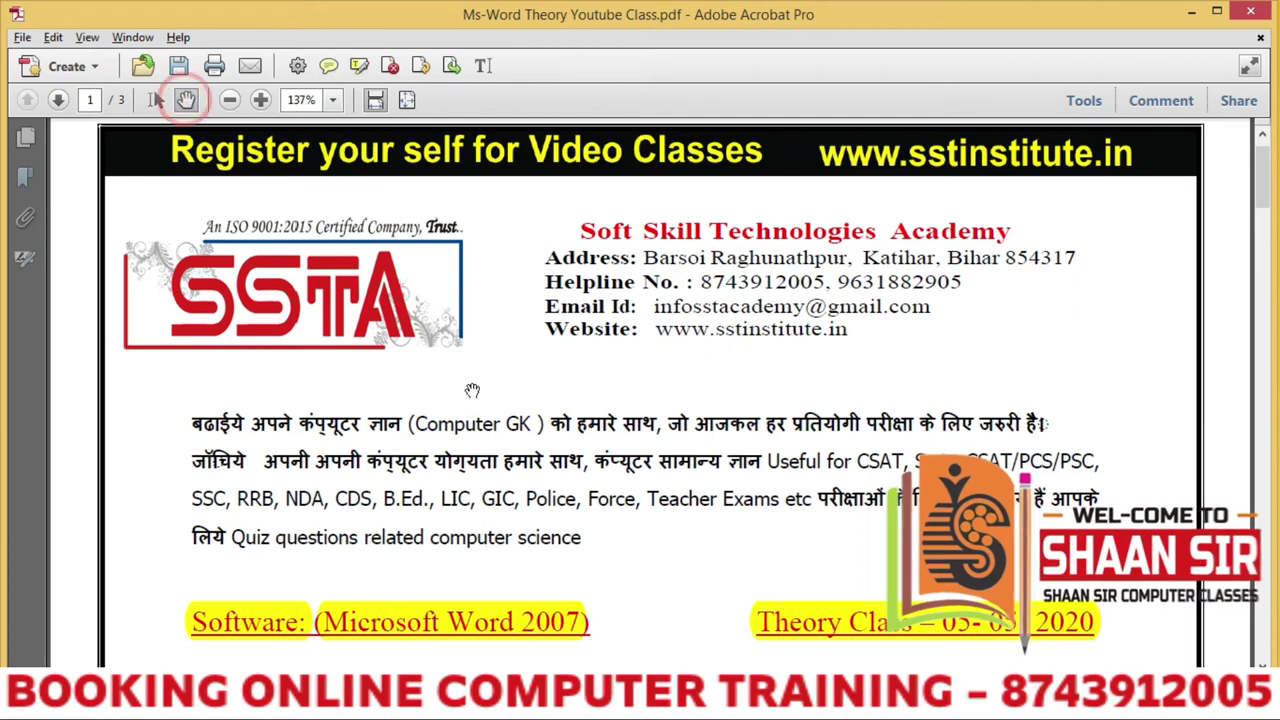
{"action": "scroll", "coordinate": [646, 309], "scroll_direction": "down", "scroll_amount": 5}
{"action": "scroll", "coordinate": [646, 463], "scroll_direction": "down", "scroll_amount": 3}
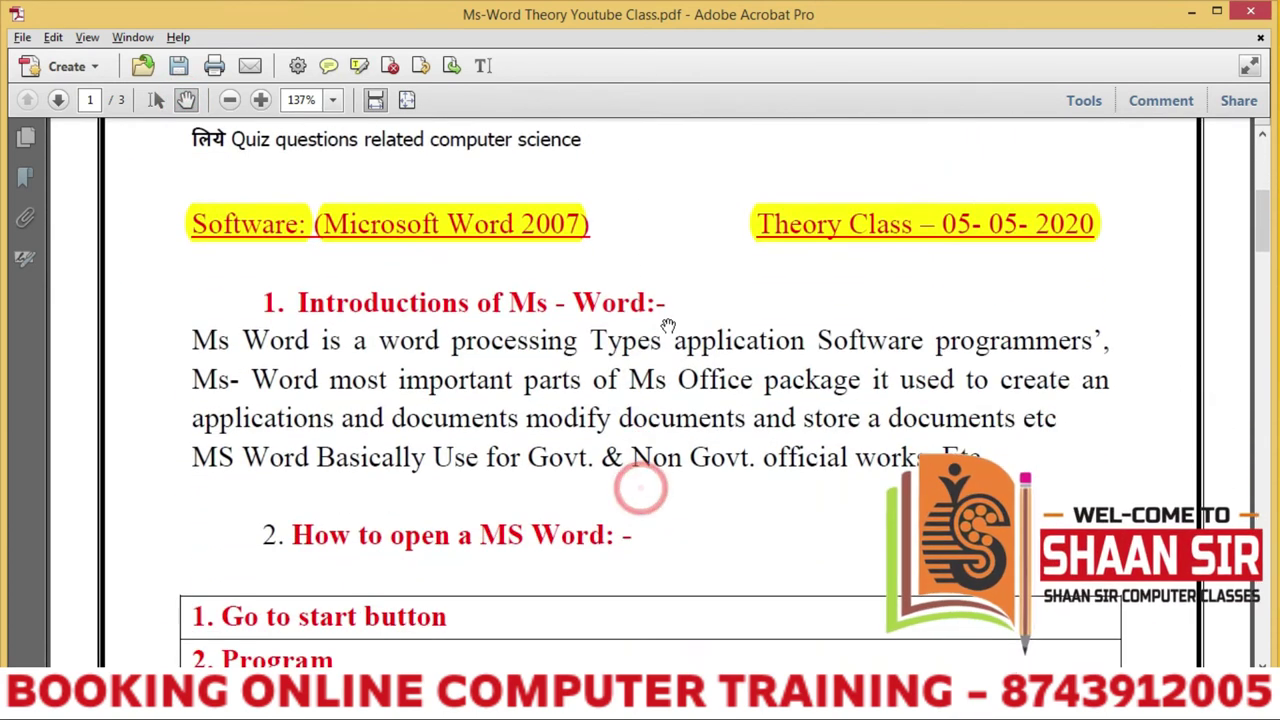
{"action": "scroll", "coordinate": [686, 392], "scroll_direction": "down", "scroll_amount": 2}
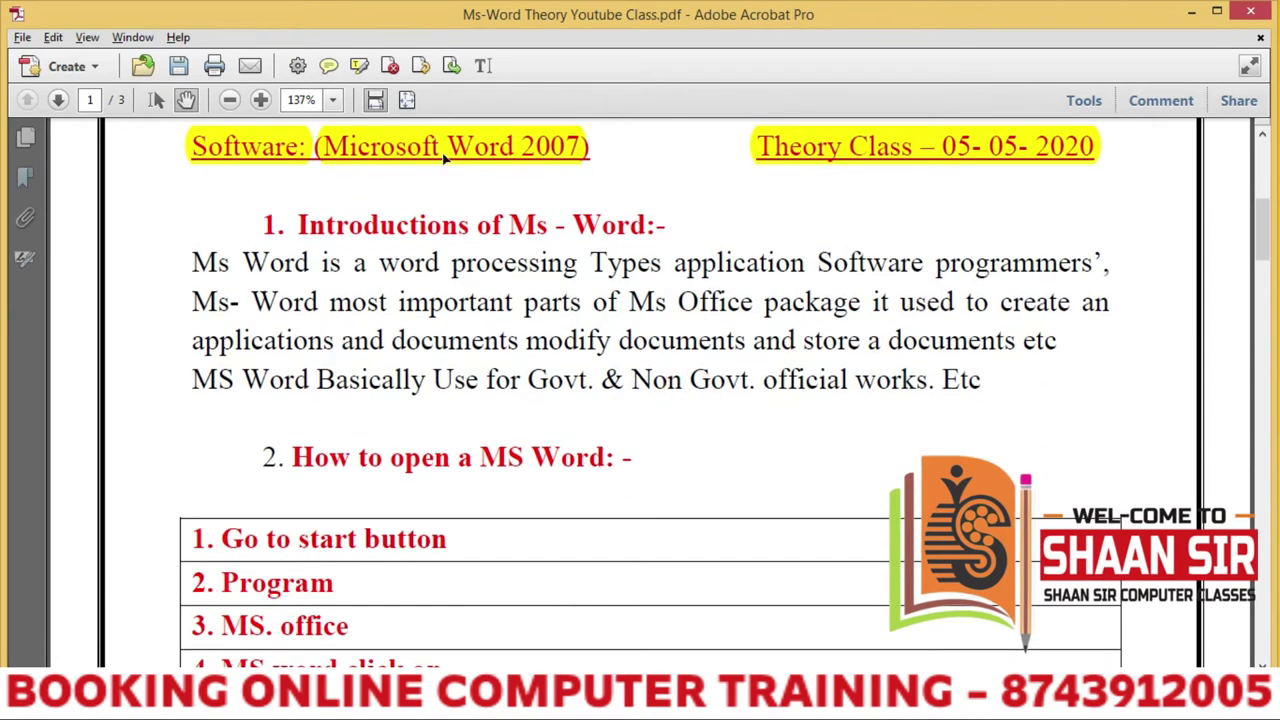
{"action": "left_click", "coordinate": [362, 65]}
{"action": "left_click_drag", "start_coordinate": [308, 226], "coordinate": [648, 230]}
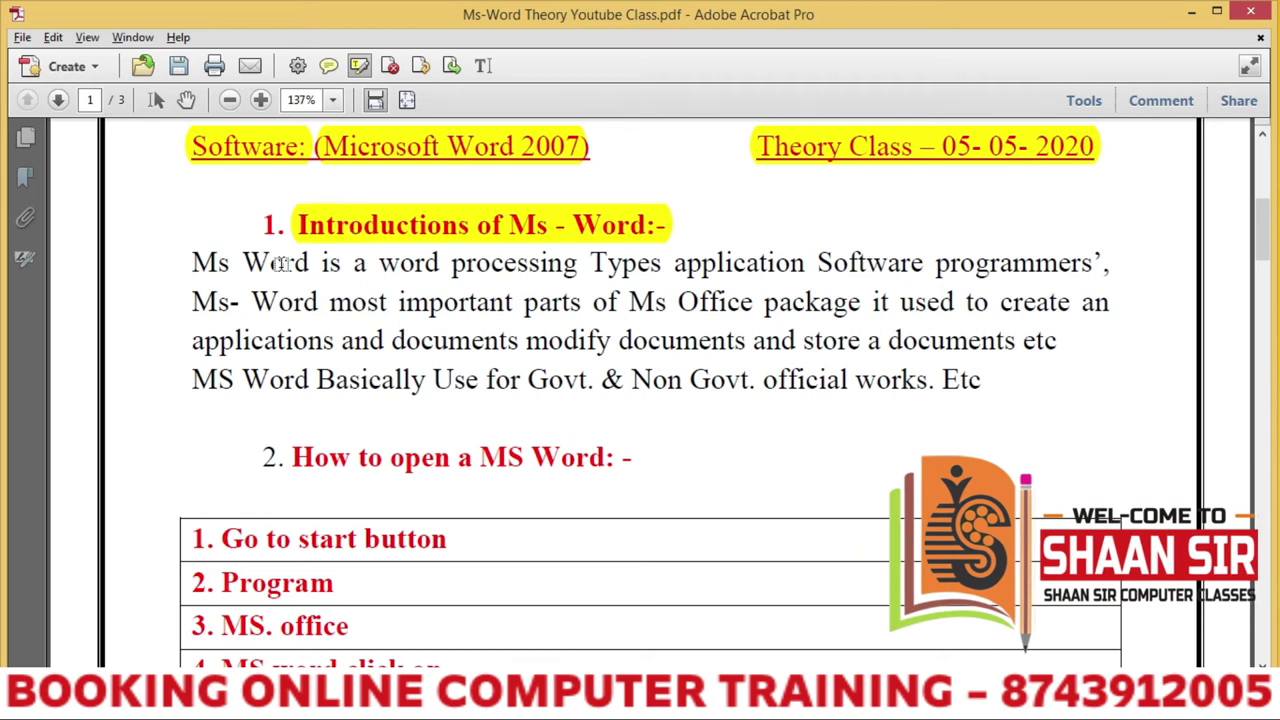
Highlight the four paragraph lines, ending with 'MS Word Basically Use for Govt.'.
{"action": "left_click_drag", "start_coordinate": [194, 263], "coordinate": [1098, 261]}
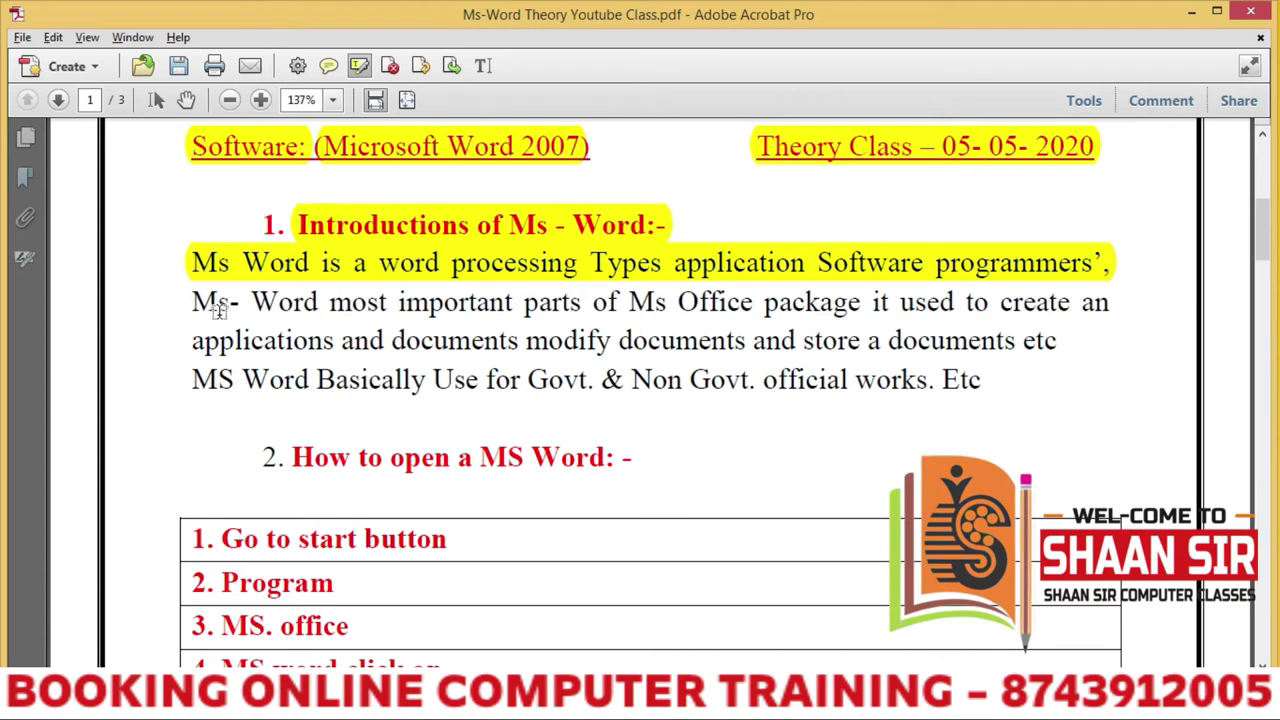
{"action": "left_click_drag", "start_coordinate": [192, 302], "coordinate": [825, 305]}
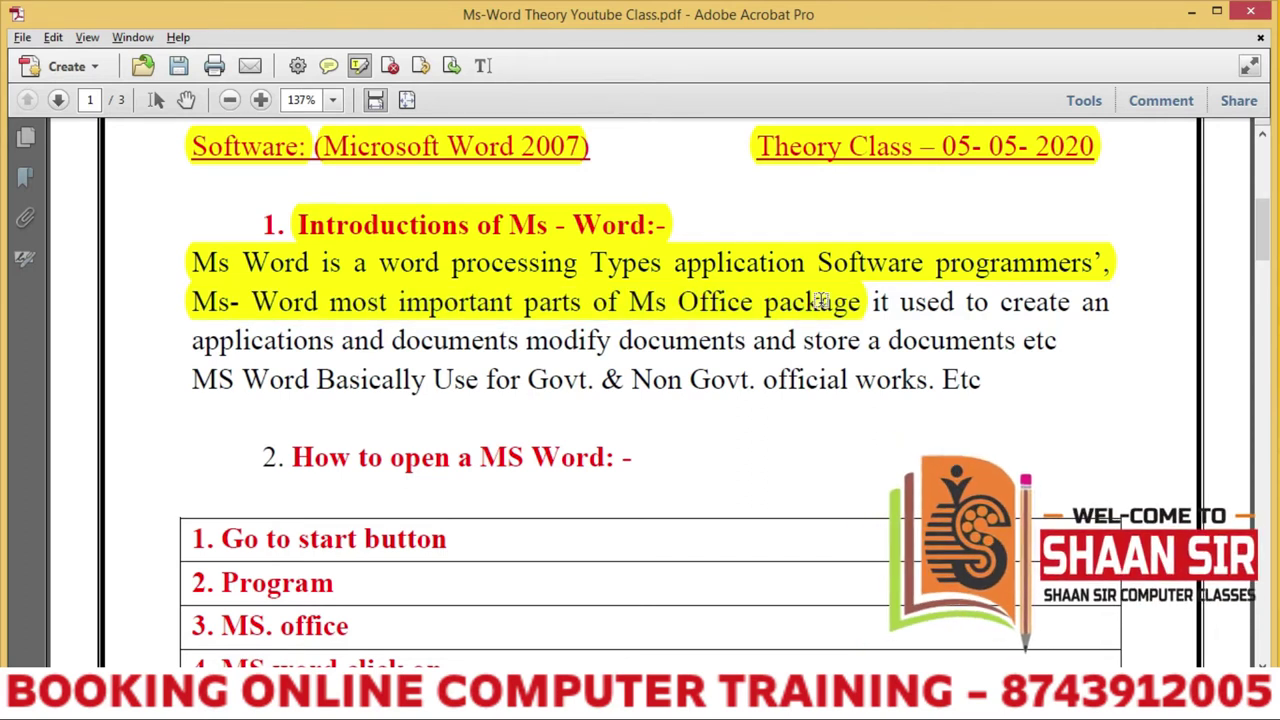
{"action": "mouse_move", "coordinate": [874, 302]}
{"action": "left_mouse_down"}
{"action": "mouse_move", "coordinate": [1113, 304]}
{"action": "mouse_move", "coordinate": [482, 355]}
{"action": "mouse_move", "coordinate": [1040, 341]}
{"action": "left_mouse_up"}
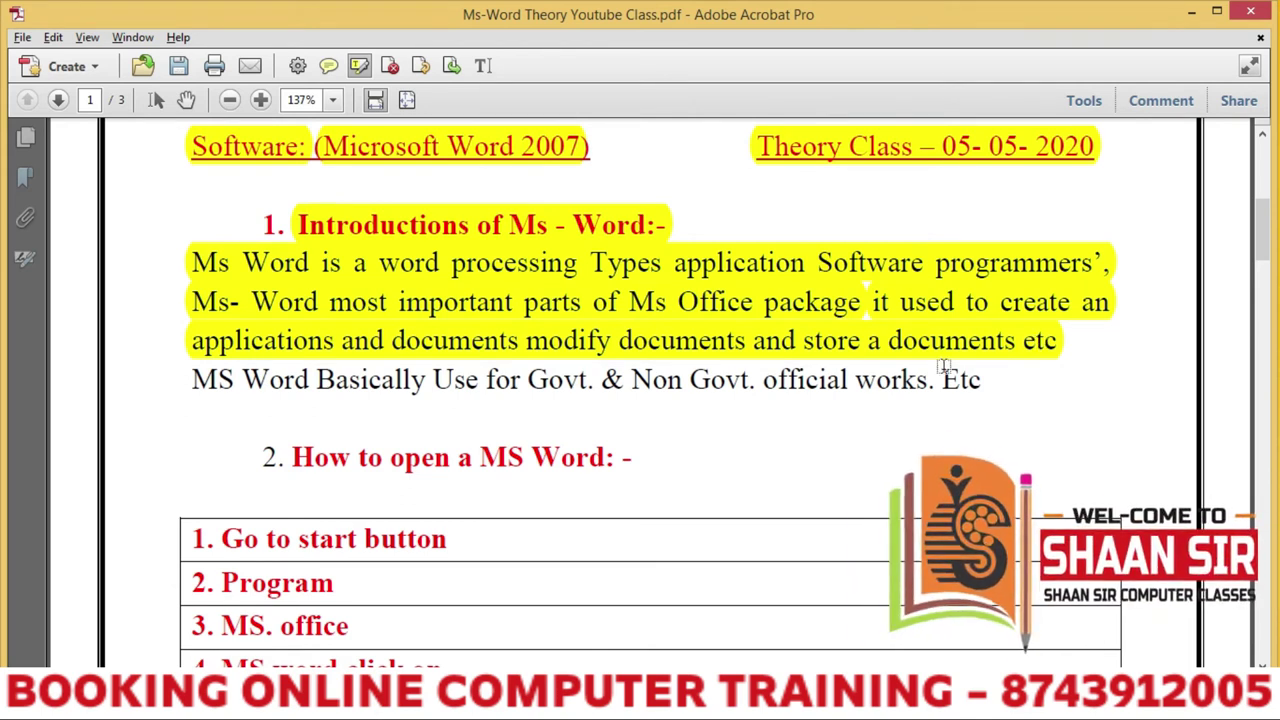
{"action": "mouse_move", "coordinate": [193, 380]}
{"action": "left_mouse_down"}
{"action": "mouse_move", "coordinate": [540, 393]}
{"action": "mouse_move", "coordinate": [983, 386]}
{"action": "left_mouse_up"}
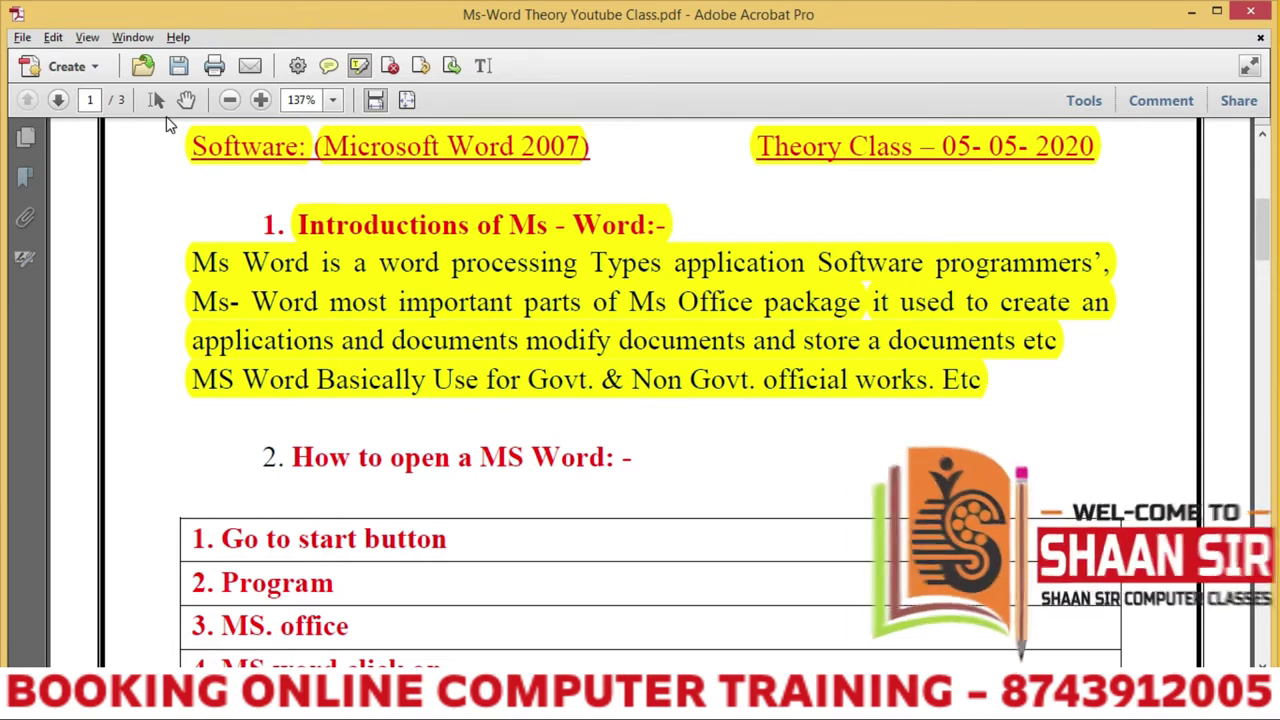
Highlight 'How to open a MS Word:' and the Go to start, Program, MS. office and MS word rows.
{"action": "left_click", "coordinate": [186, 100]}
{"action": "left_click_drag", "start_coordinate": [529, 488], "coordinate": [561, 311]}
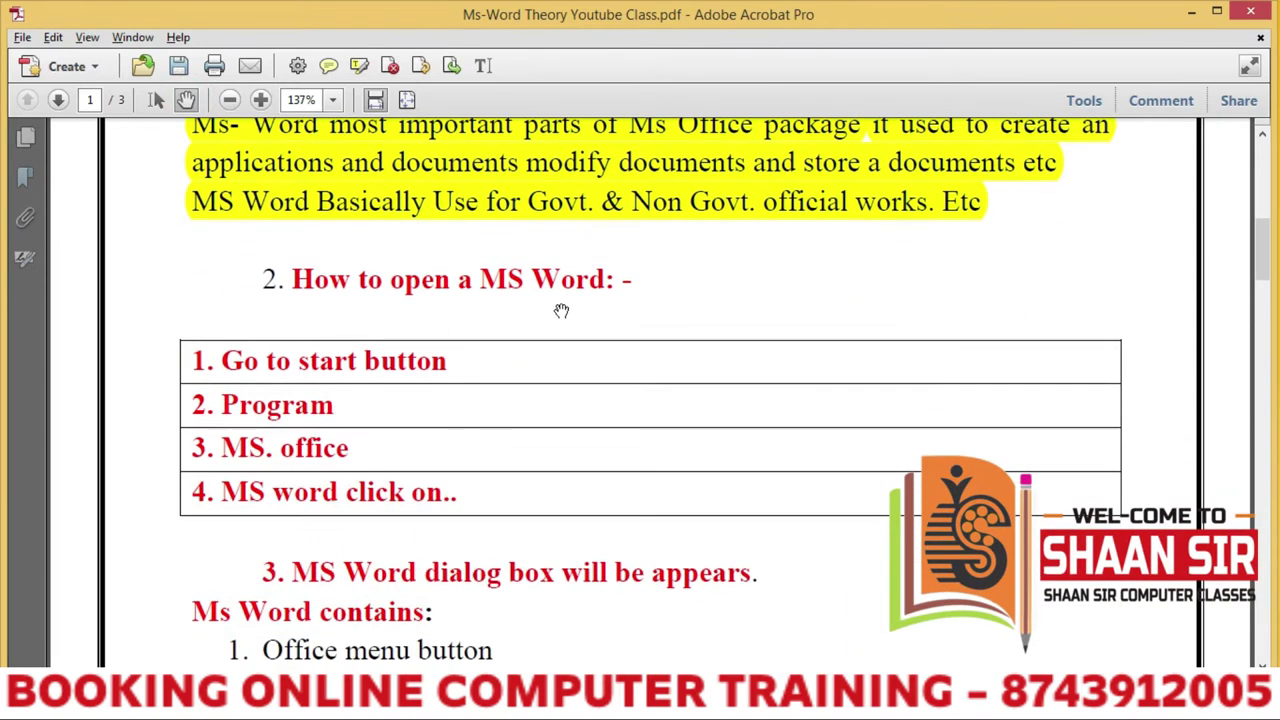
{"action": "left_click", "coordinate": [359, 65]}
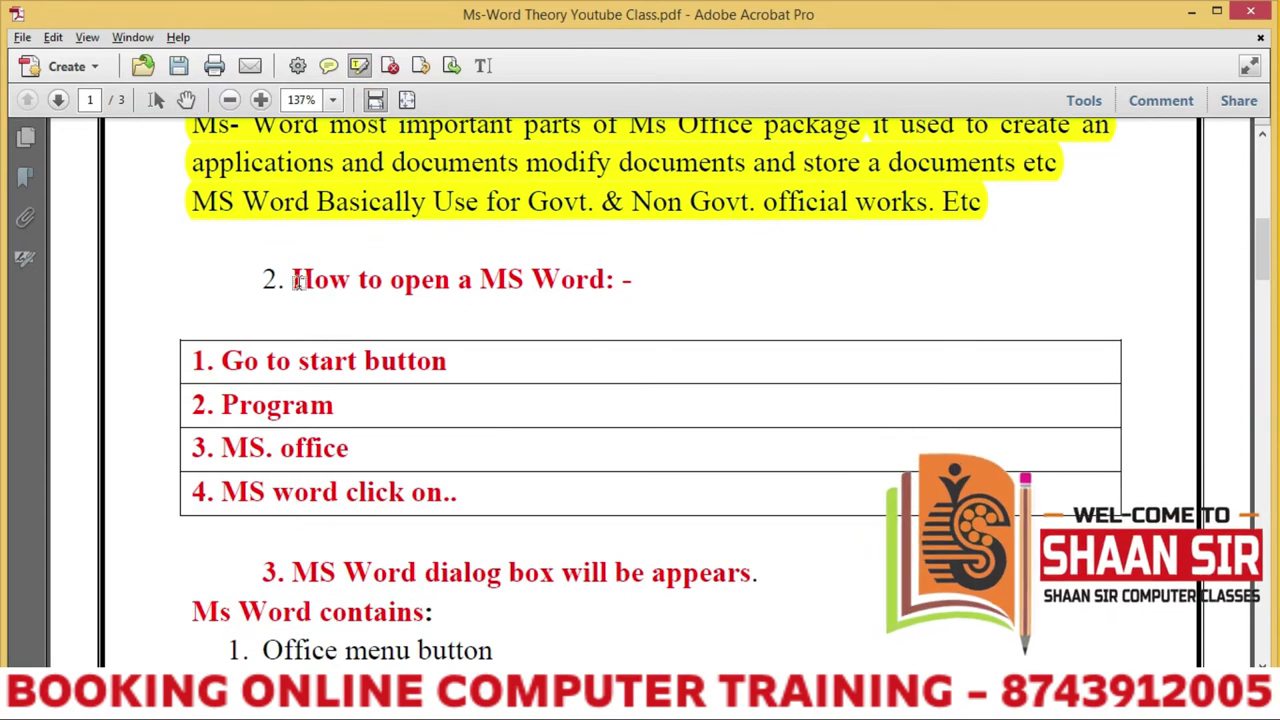
{"action": "left_click_drag", "start_coordinate": [295, 284], "coordinate": [620, 291]}
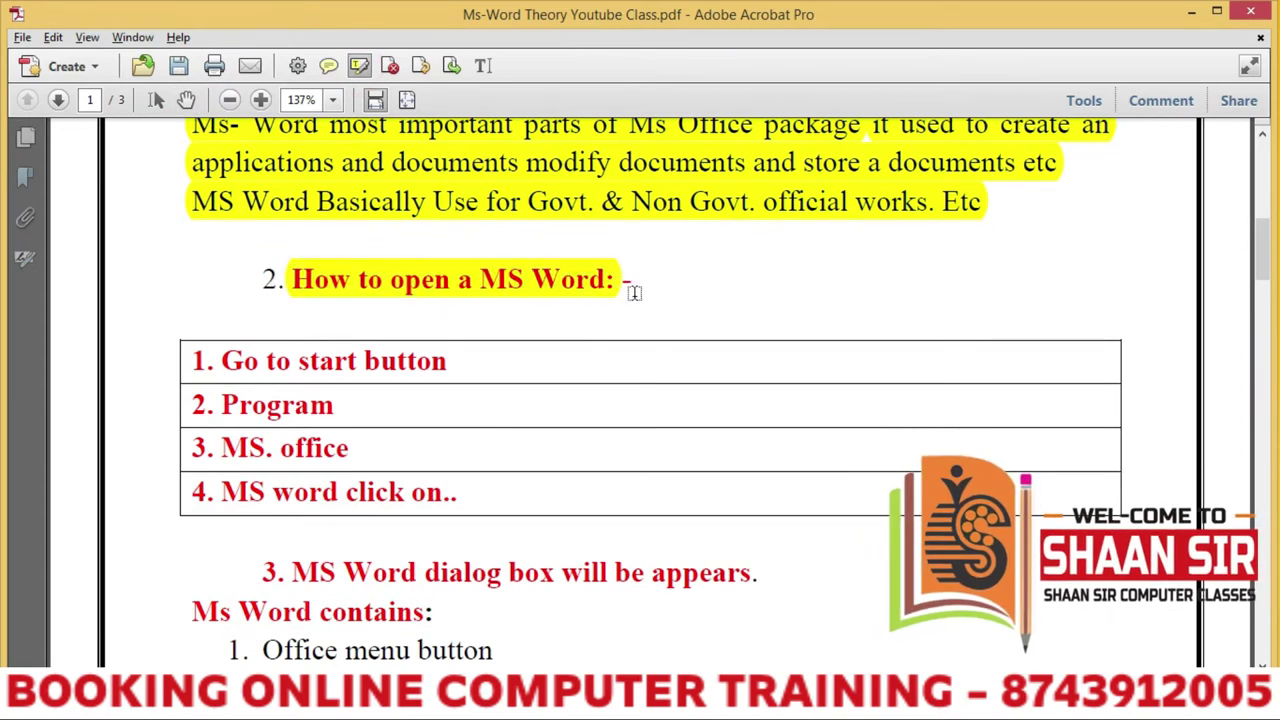
{"action": "left_click_drag", "start_coordinate": [218, 362], "coordinate": [437, 374]}
{"action": "left_click_drag", "start_coordinate": [228, 404], "coordinate": [348, 415]}
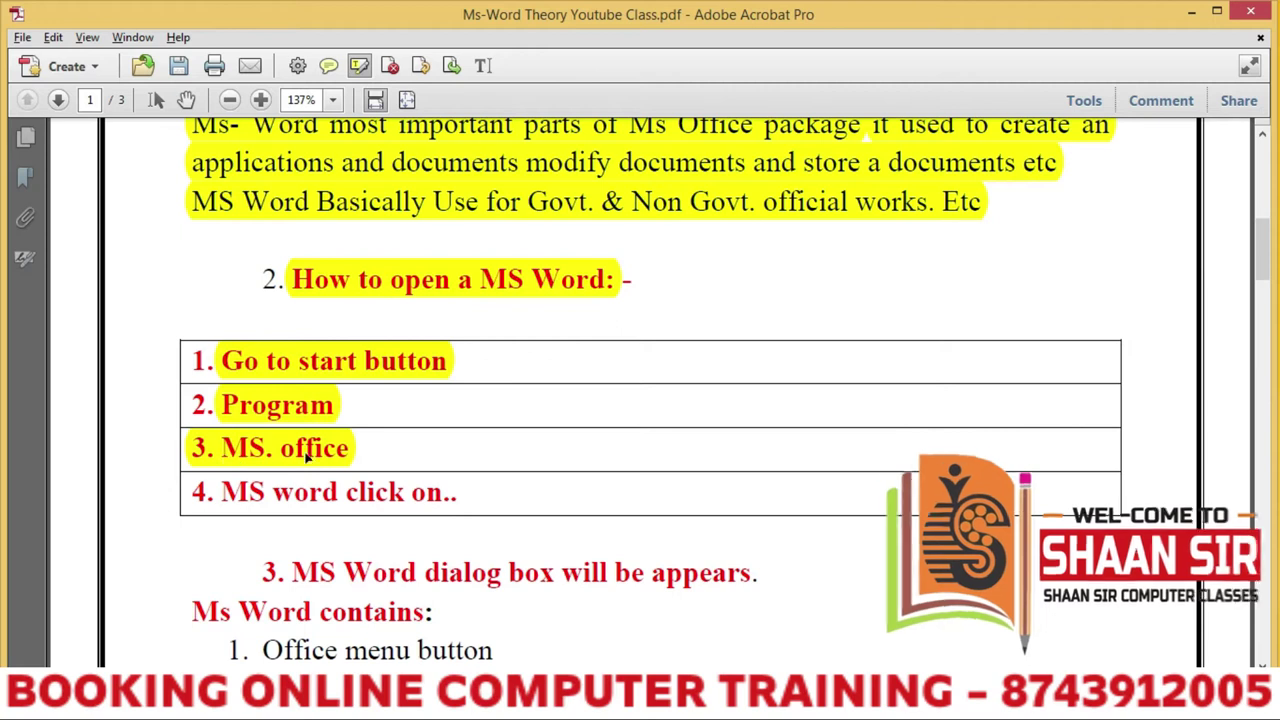
{"action": "left_click_drag", "start_coordinate": [222, 487], "coordinate": [458, 492]}
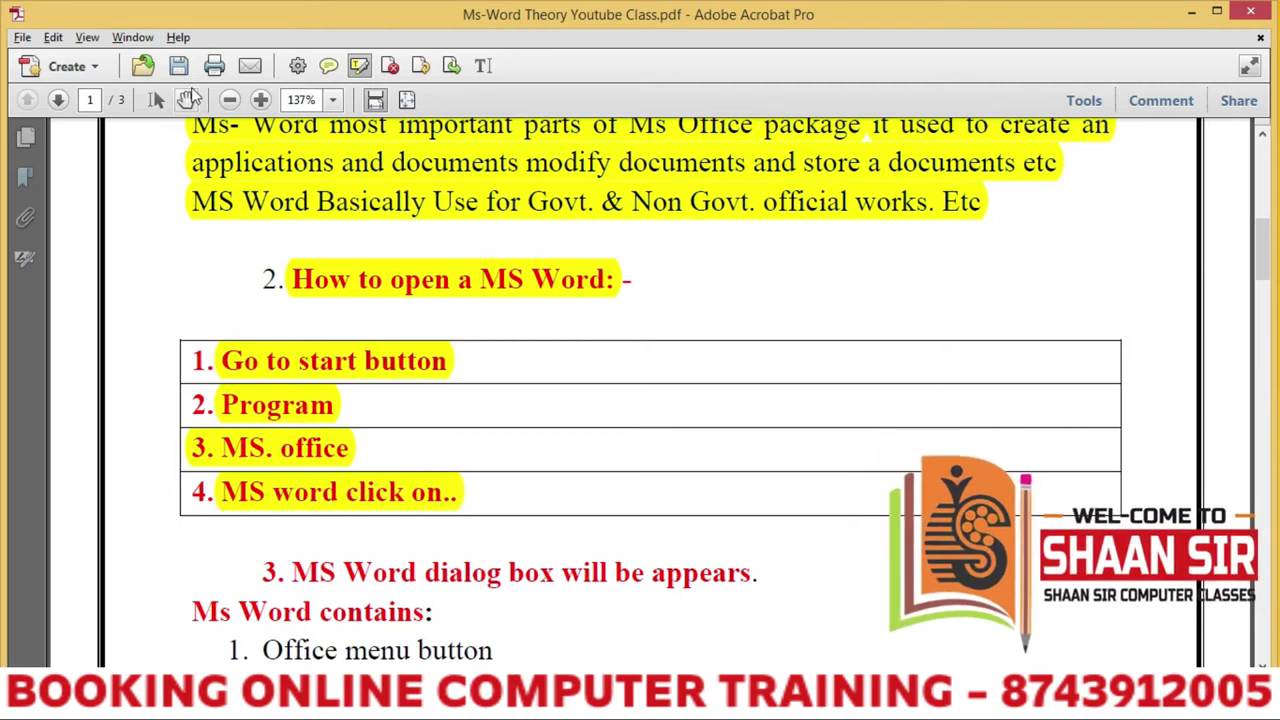
Highlight the 'MS Word dialog box will be appears' line and the 'Ms Word contains' heading.
{"action": "left_click", "coordinate": [187, 100]}
{"action": "left_click_drag", "start_coordinate": [514, 523], "coordinate": [529, 314]}
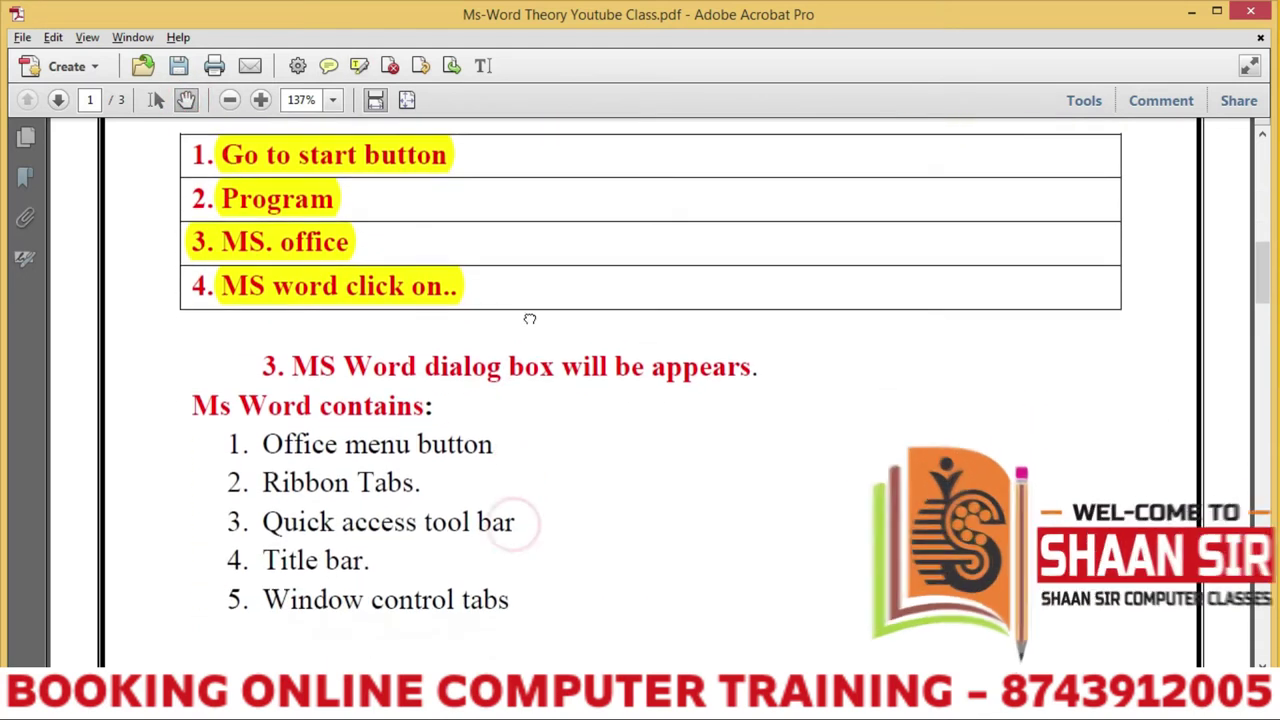
{"action": "left_click", "coordinate": [359, 65]}
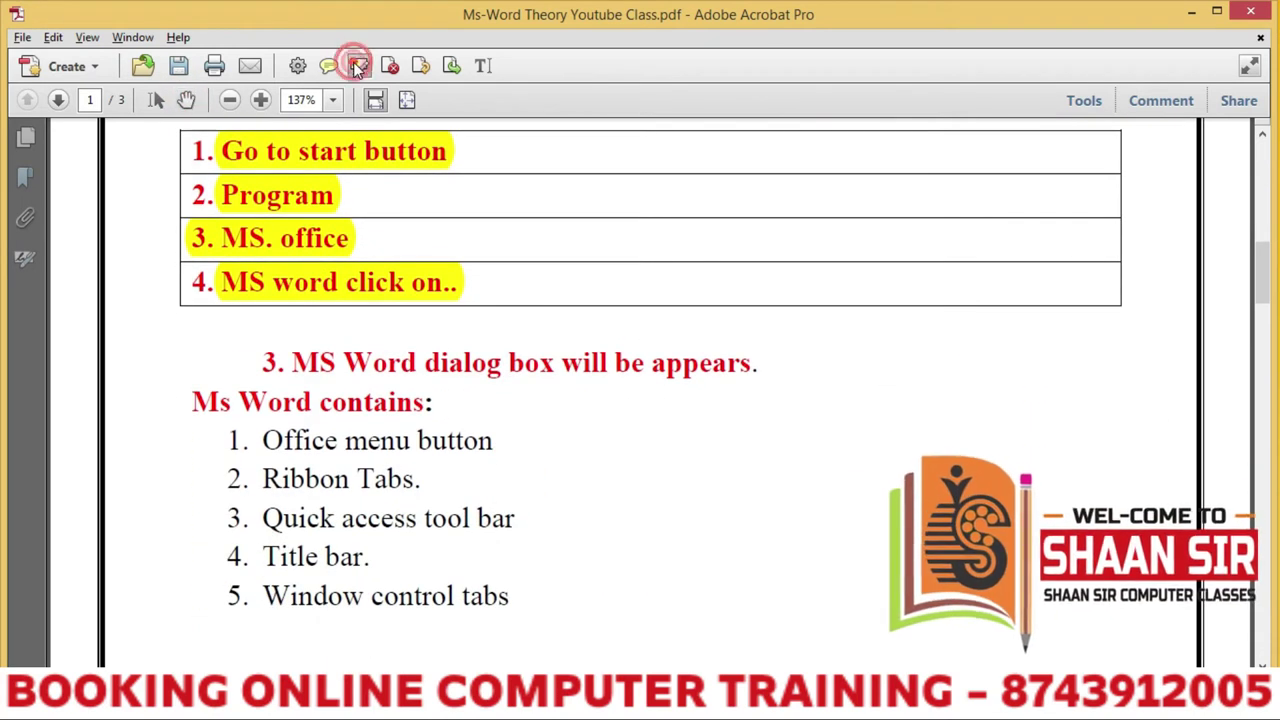
{"action": "left_click_drag", "start_coordinate": [295, 366], "coordinate": [760, 368]}
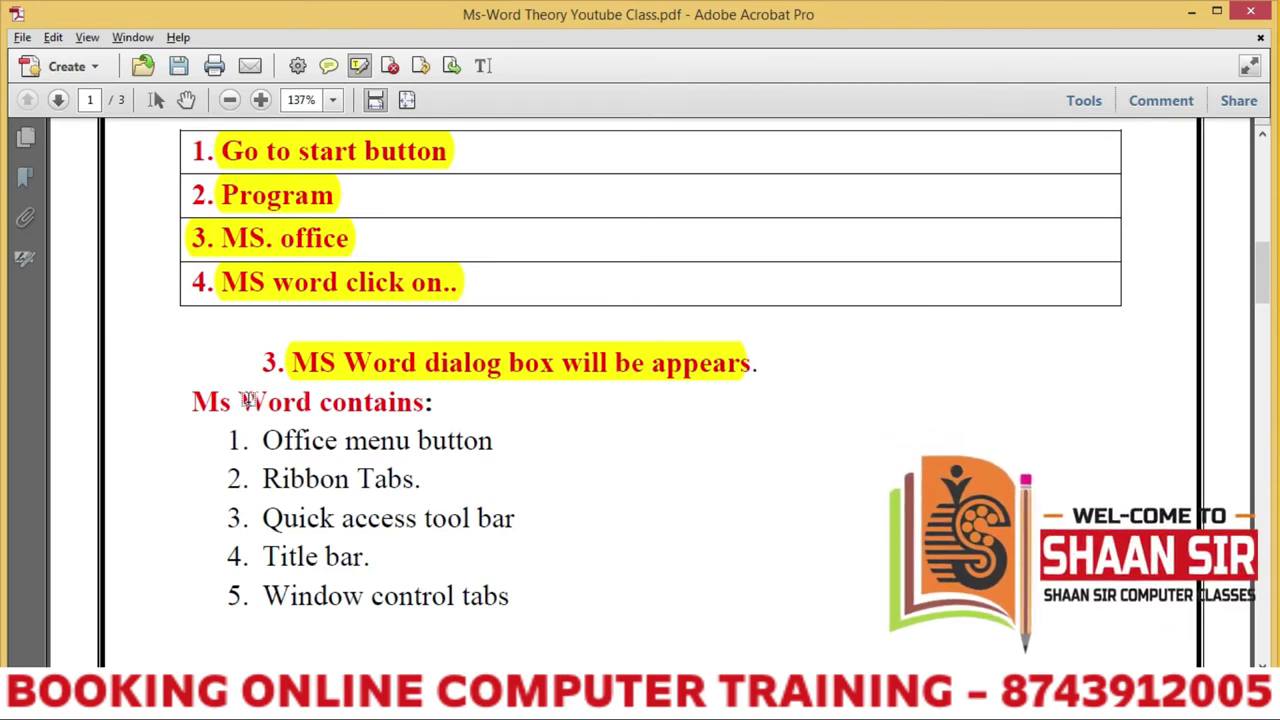
{"action": "left_click_drag", "start_coordinate": [197, 402], "coordinate": [431, 405]}
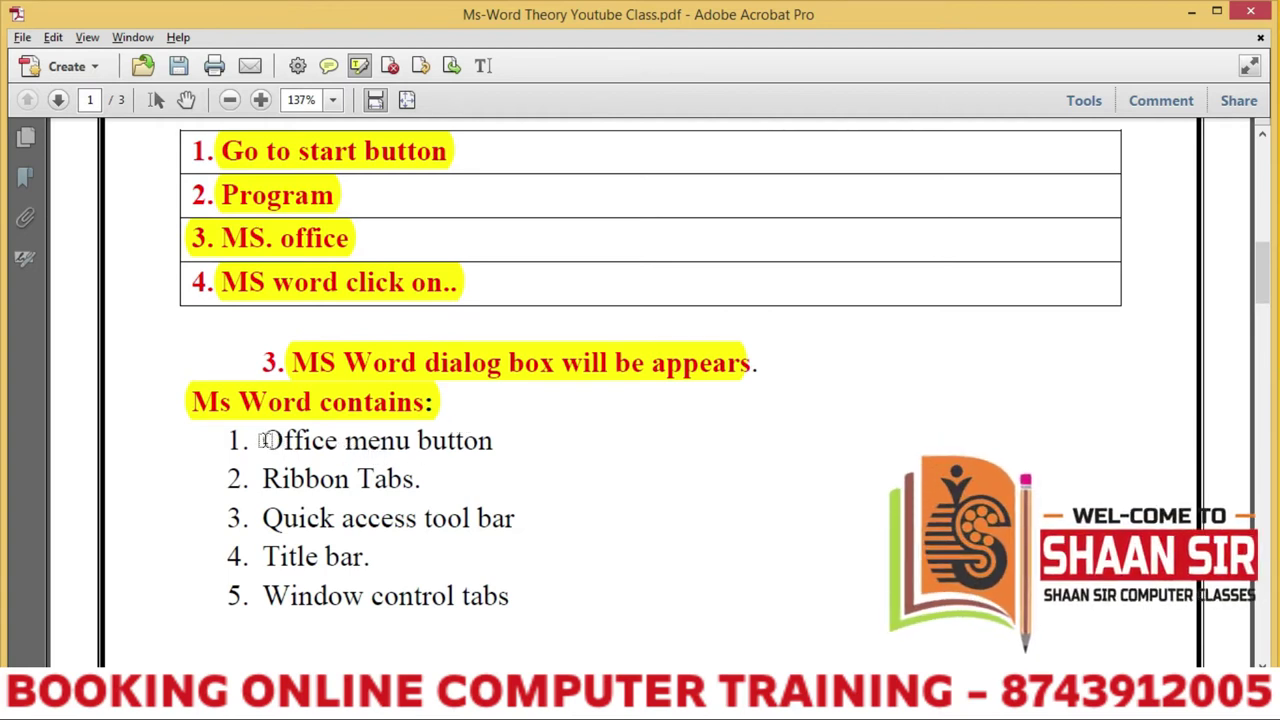
Highlight list items Office menu button, Ribbon Tabs, Quick access tool bar, Title bar and Window control.
{"action": "left_click_drag", "start_coordinate": [260, 440], "coordinate": [490, 453]}
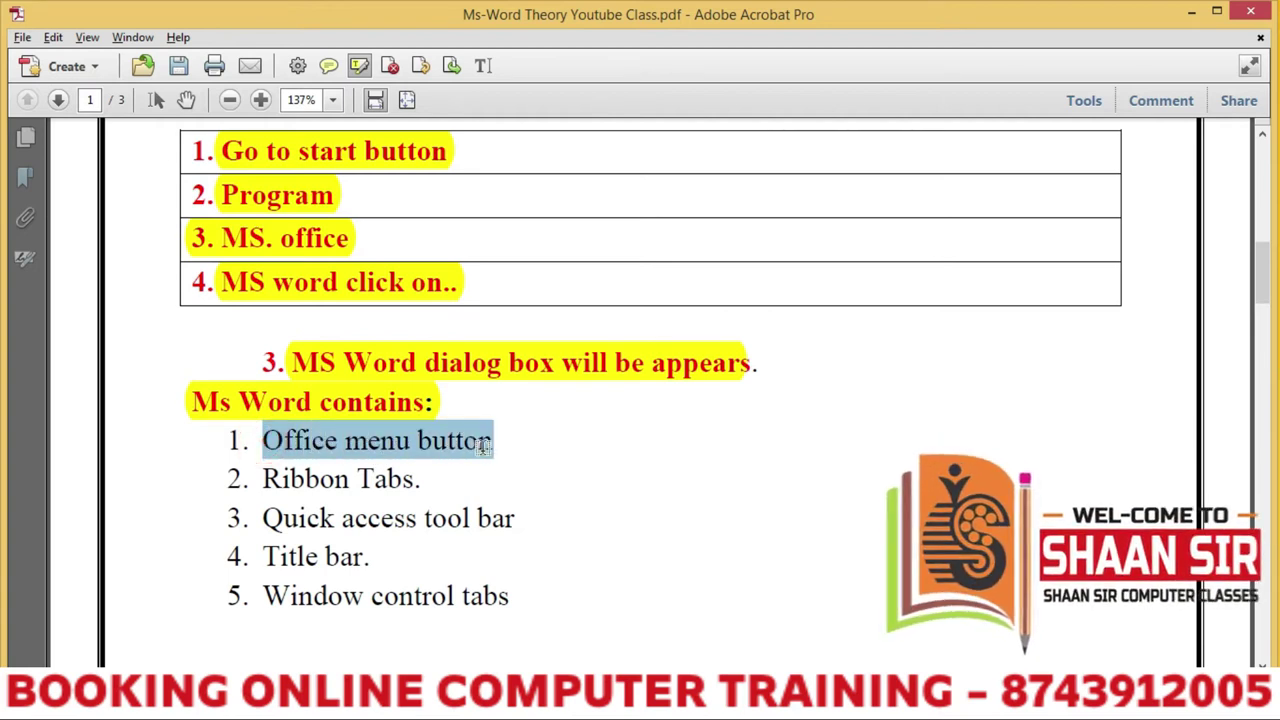
{"action": "left_click", "coordinate": [266, 483]}
{"action": "left_click_drag", "start_coordinate": [268, 481], "coordinate": [428, 485]}
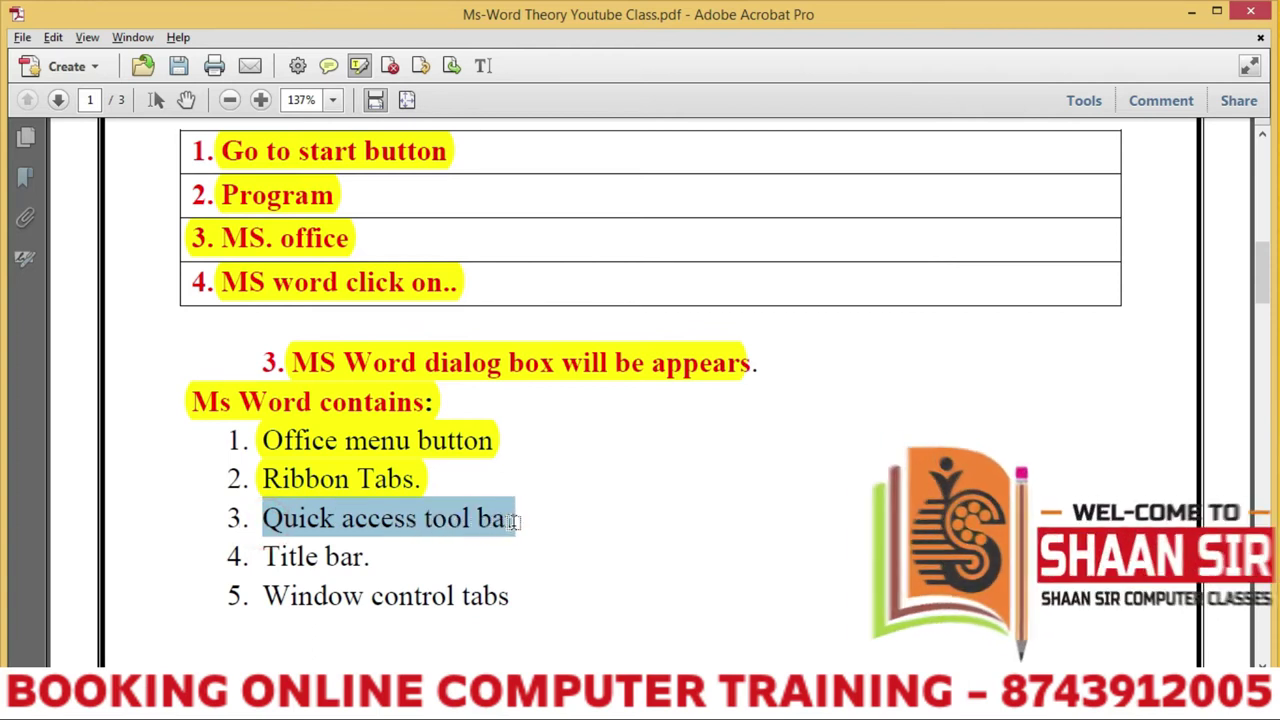
{"action": "left_click_drag", "start_coordinate": [440, 527], "coordinate": [514, 520]}
{"action": "mouse_move", "coordinate": [265, 556]}
{"action": "left_mouse_down"}
{"action": "mouse_move", "coordinate": [389, 545]}
{"action": "mouse_move", "coordinate": [457, 596]}
{"action": "left_mouse_up"}
{"action": "left_click", "coordinate": [266, 599]}
{"action": "left_click", "coordinate": [268, 600]}
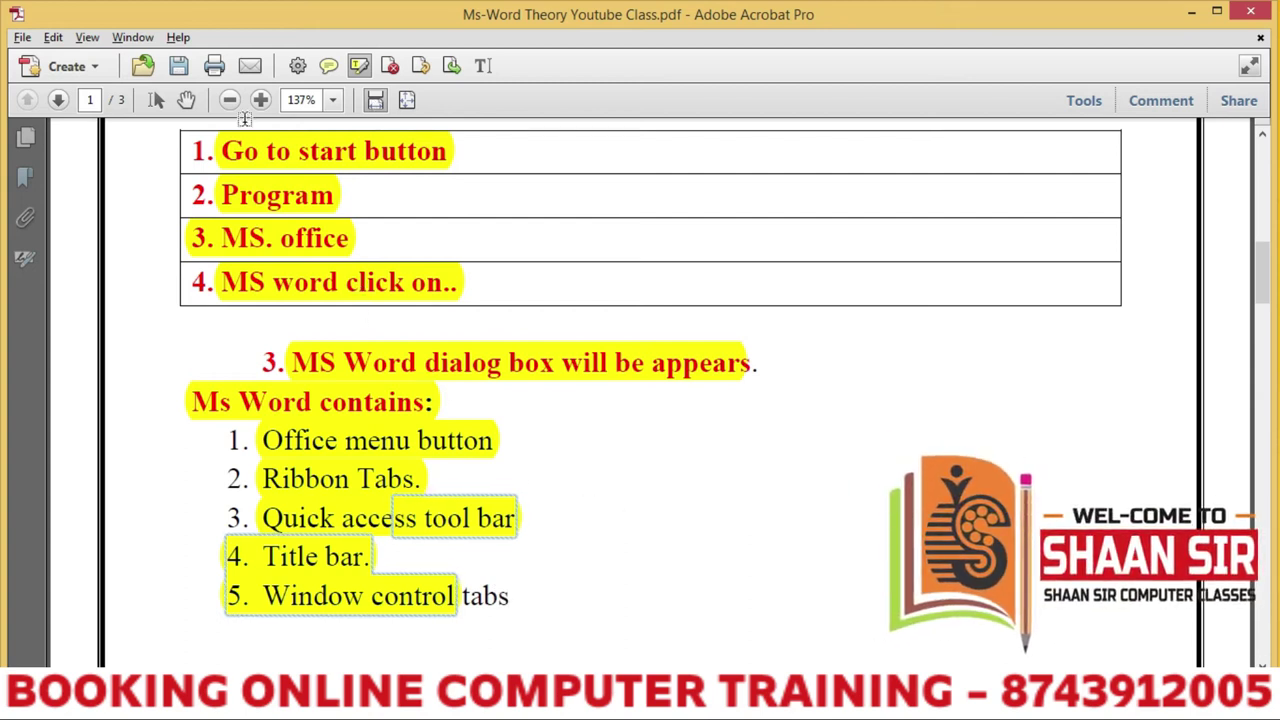
Highlight items 6–9: Minimize (-), Maximize, Close (x) and Help Icon.
{"action": "left_click_drag", "start_coordinate": [560, 545], "coordinate": [646, 217]}
{"action": "left_click_drag", "start_coordinate": [603, 529], "coordinate": [628, 272]}
{"action": "left_click_drag", "start_coordinate": [624, 457], "coordinate": [646, 303]}
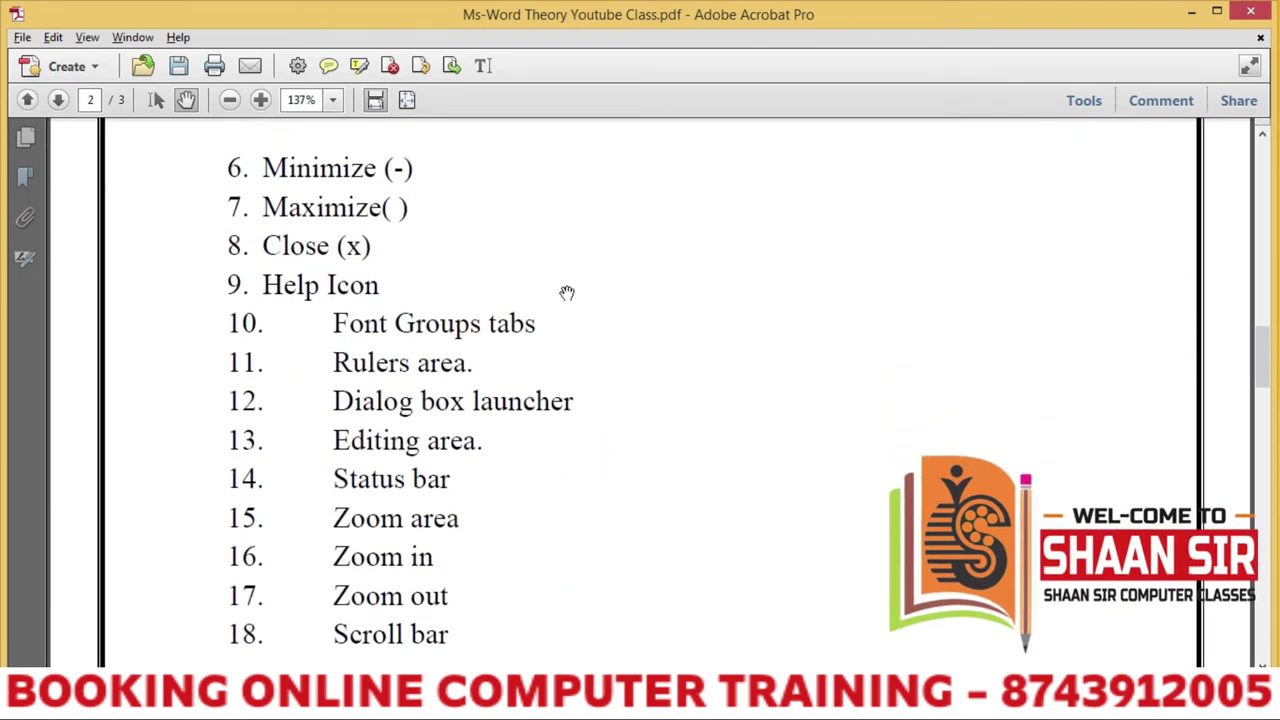
{"action": "left_click", "coordinate": [359, 66]}
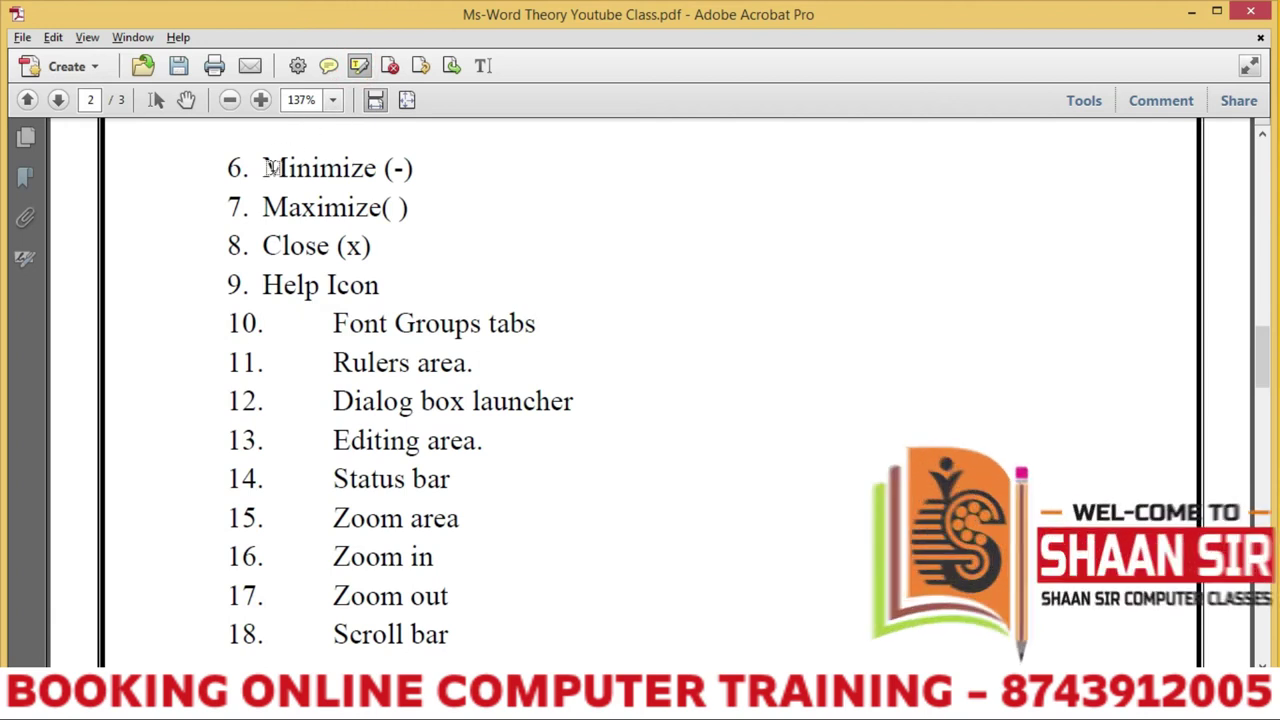
{"action": "left_click_drag", "start_coordinate": [263, 168], "coordinate": [420, 170]}
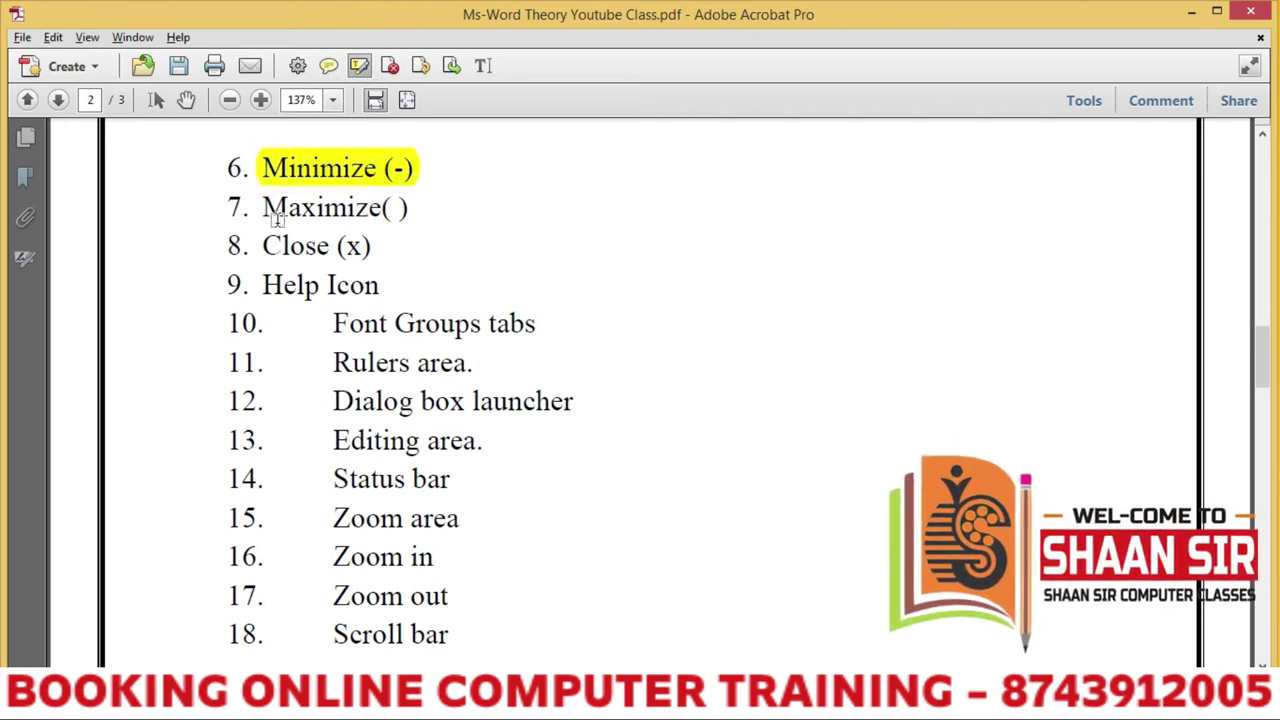
{"action": "left_click_drag", "start_coordinate": [257, 207], "coordinate": [414, 207]}
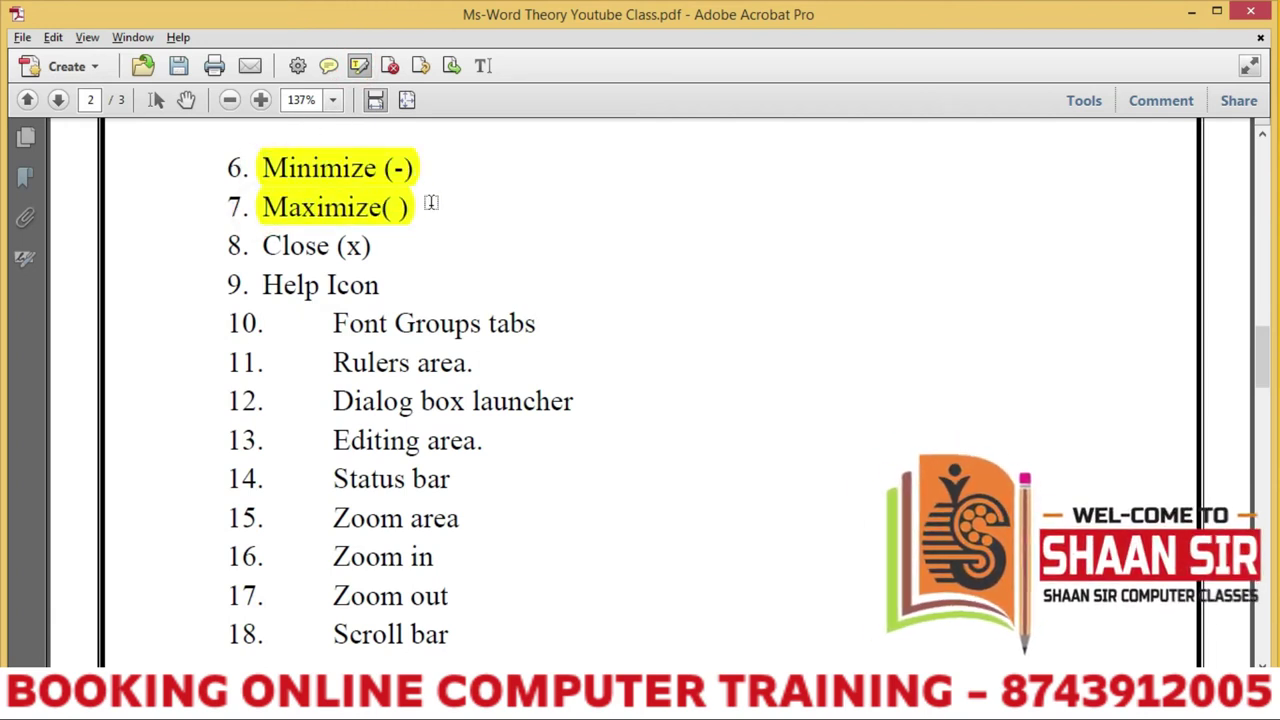
{"action": "left_click_drag", "start_coordinate": [262, 246], "coordinate": [383, 246]}
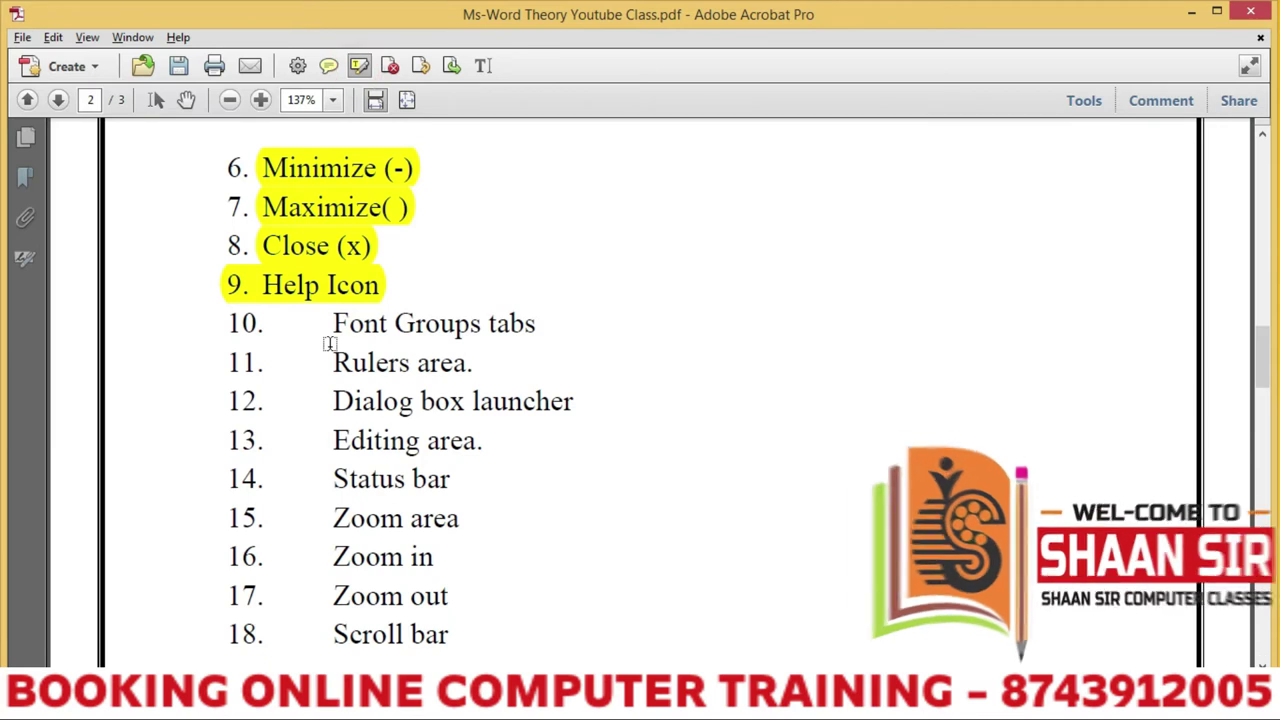
Highlight items 10–18, from Font Groups tabs, Rulers area and Dialog box launcher down to Scroll bar.
{"action": "left_click_drag", "start_coordinate": [334, 324], "coordinate": [538, 323]}
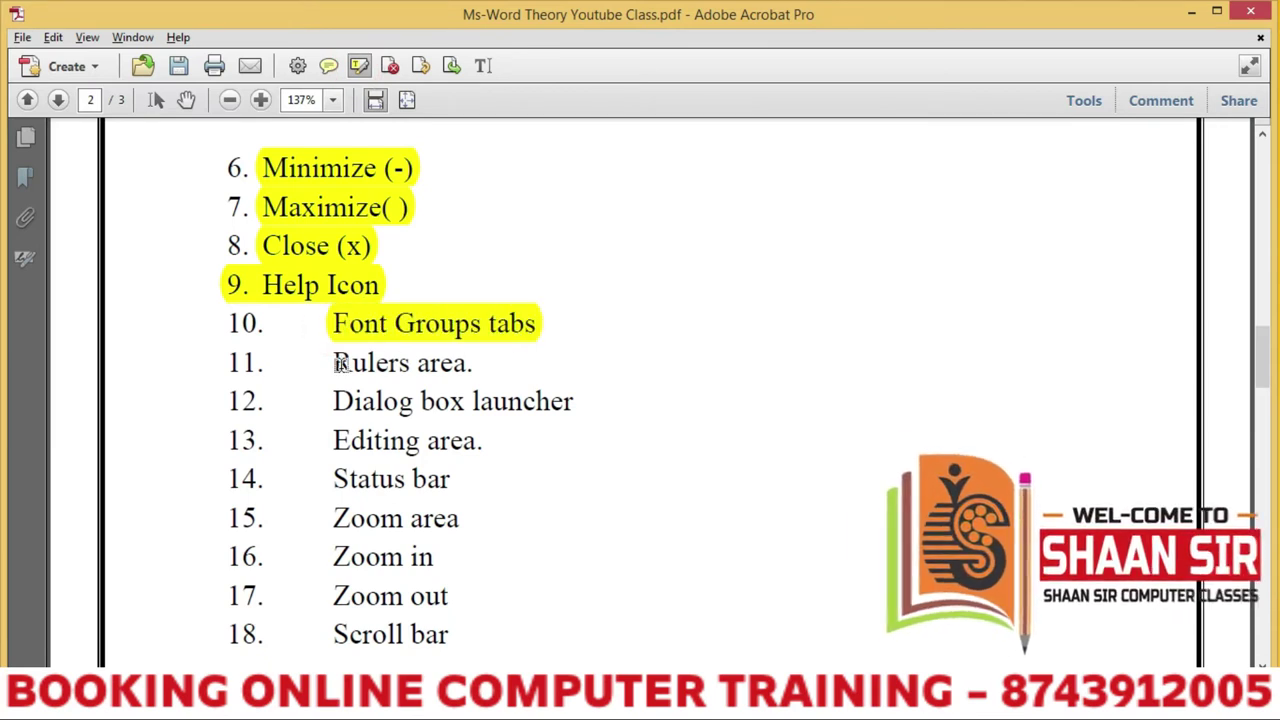
{"action": "left_click_drag", "start_coordinate": [336, 363], "coordinate": [474, 366]}
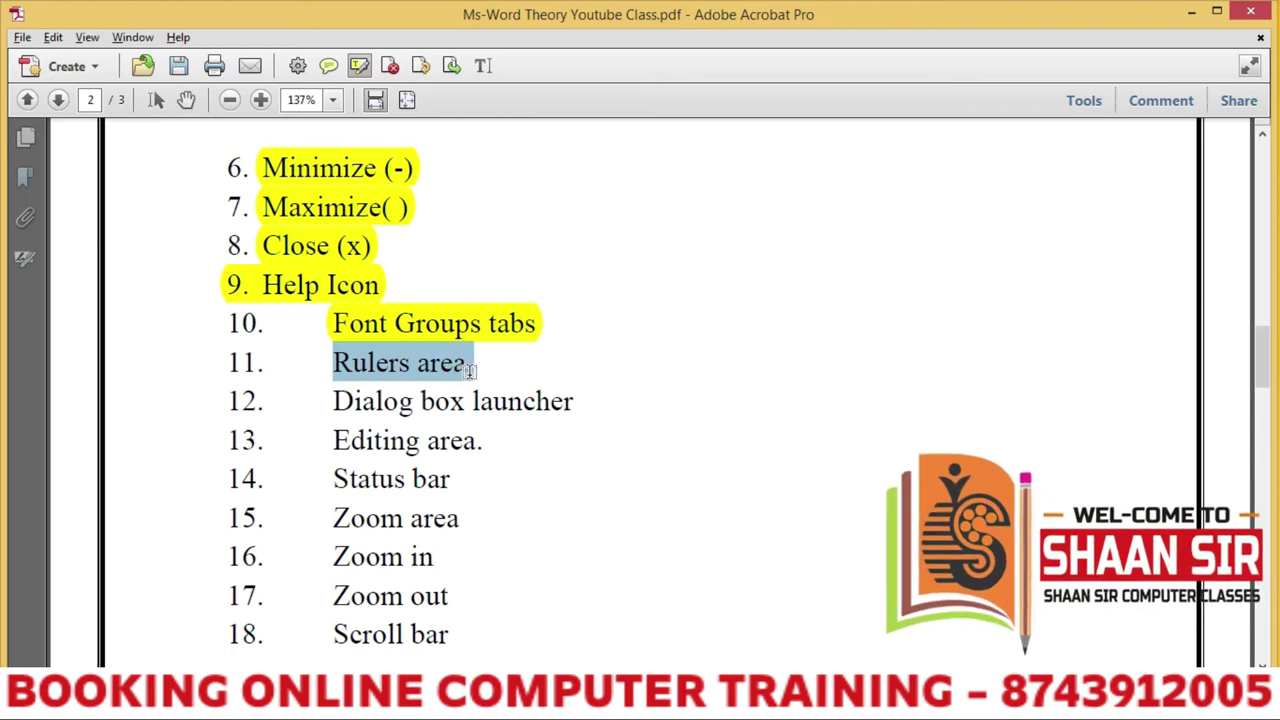
{"action": "left_click_drag", "start_coordinate": [333, 401], "coordinate": [575, 401]}
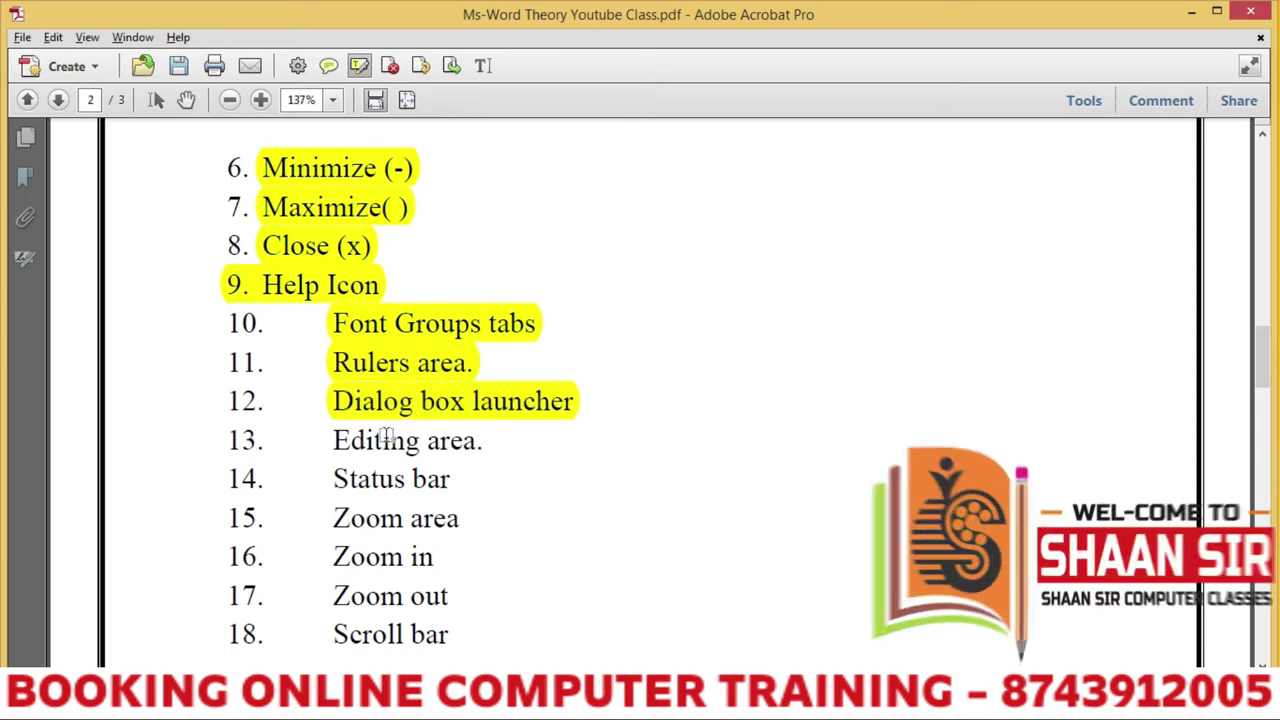
{"action": "left_click_drag", "start_coordinate": [334, 441], "coordinate": [482, 449]}
{"action": "left_click_drag", "start_coordinate": [336, 480], "coordinate": [464, 485]}
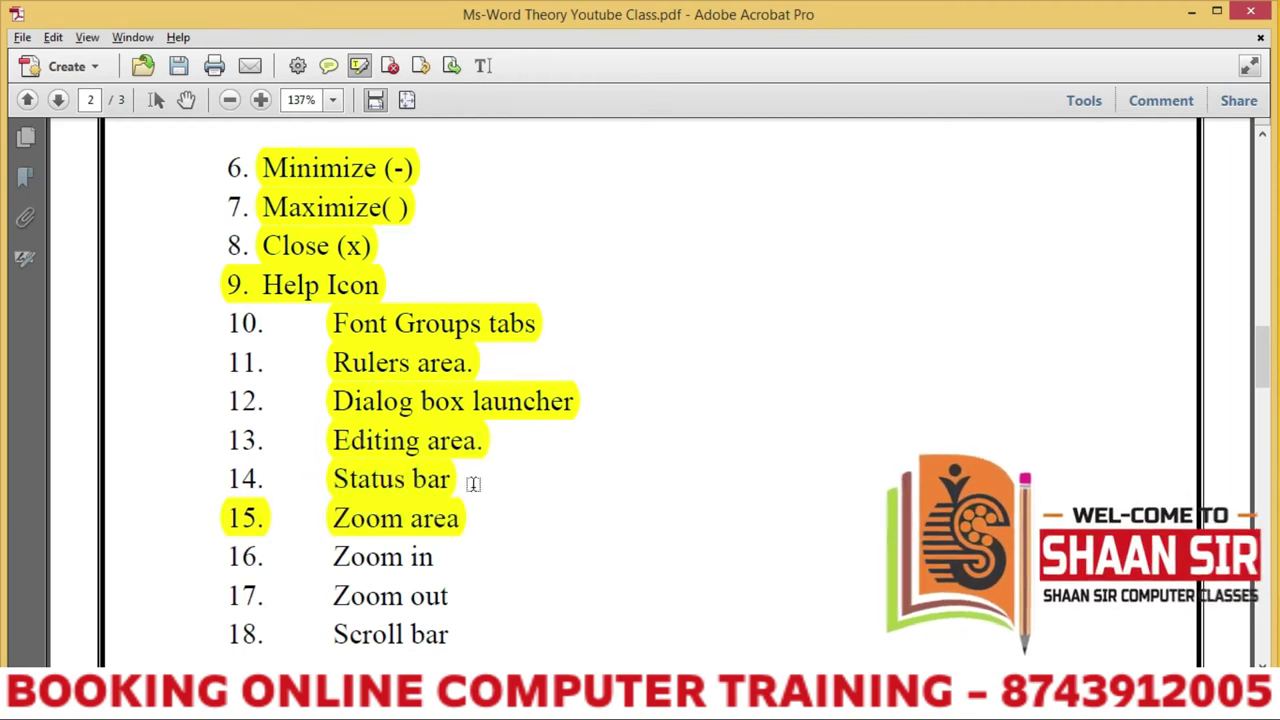
{"action": "left_click_drag", "start_coordinate": [334, 560], "coordinate": [451, 566]}
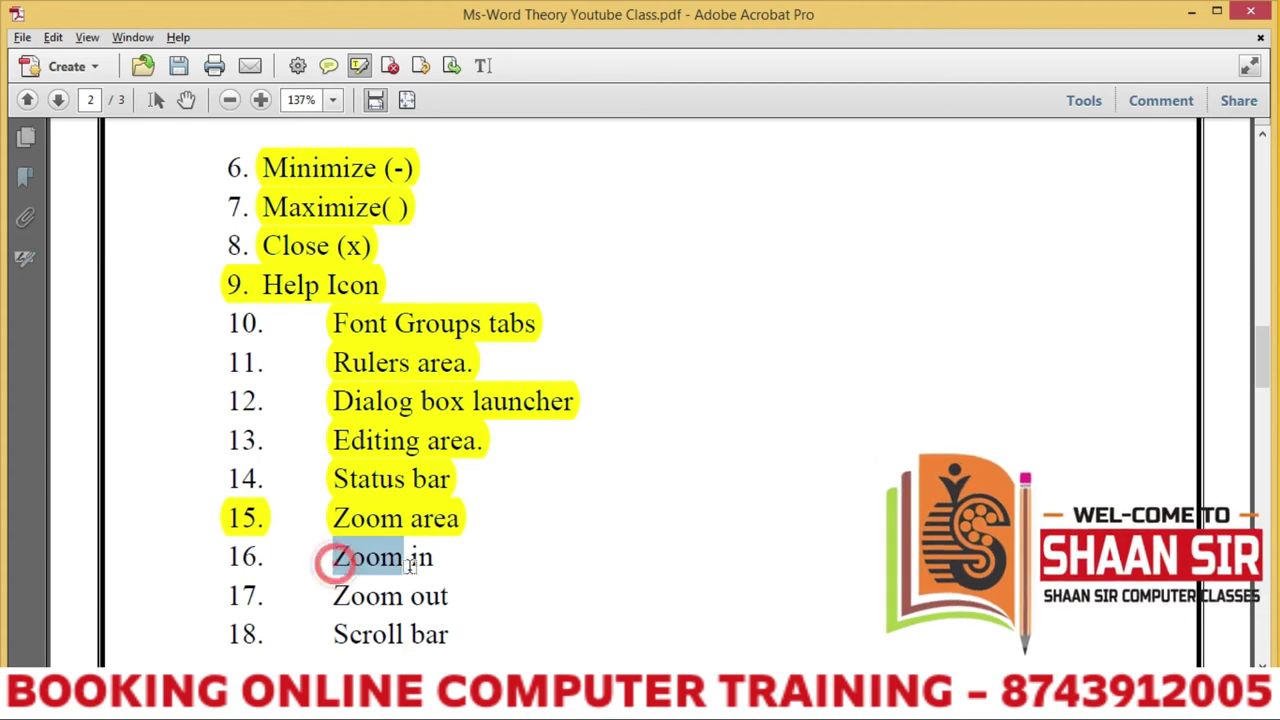
{"action": "left_click_drag", "start_coordinate": [334, 636], "coordinate": [453, 634]}
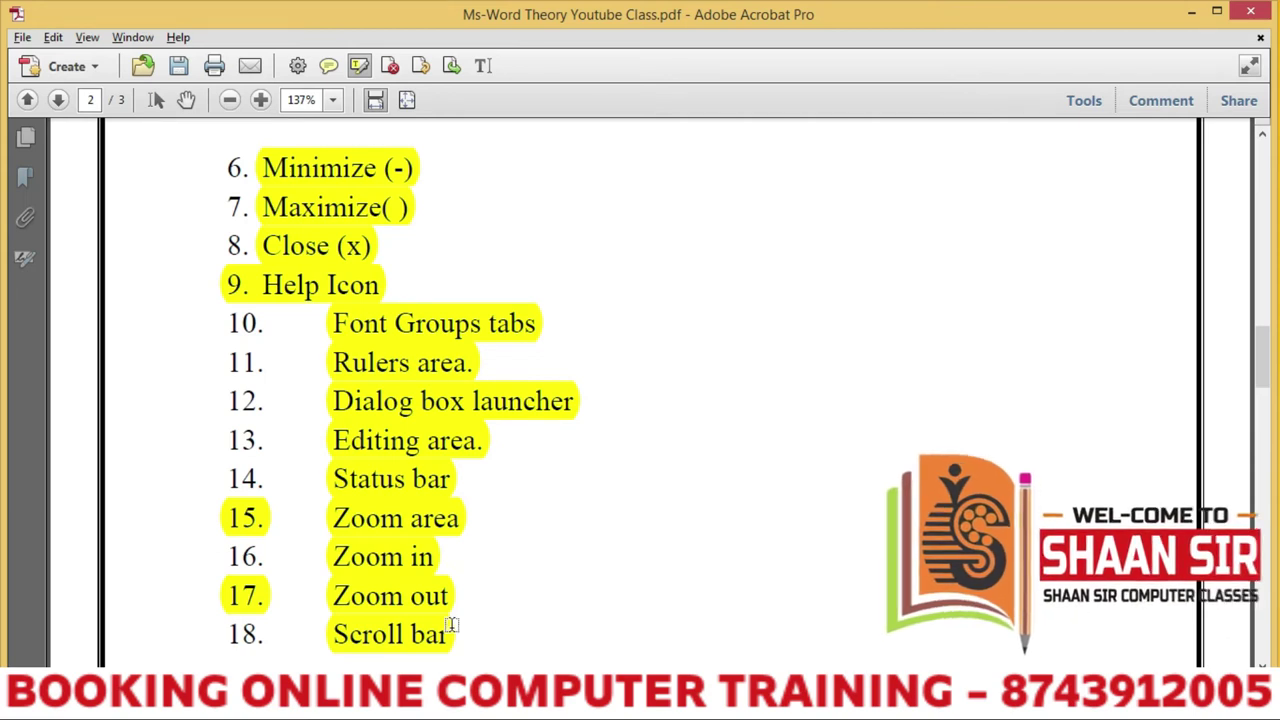
Scroll down and highlight the 'At First Type it' heading in yellow.
{"action": "left_click", "coordinate": [183, 106]}
{"action": "scroll", "coordinate": [678, 470], "scroll_direction": "down", "scroll_amount": 1}
{"action": "scroll", "coordinate": [682, 440], "scroll_direction": "down", "scroll_amount": 4}
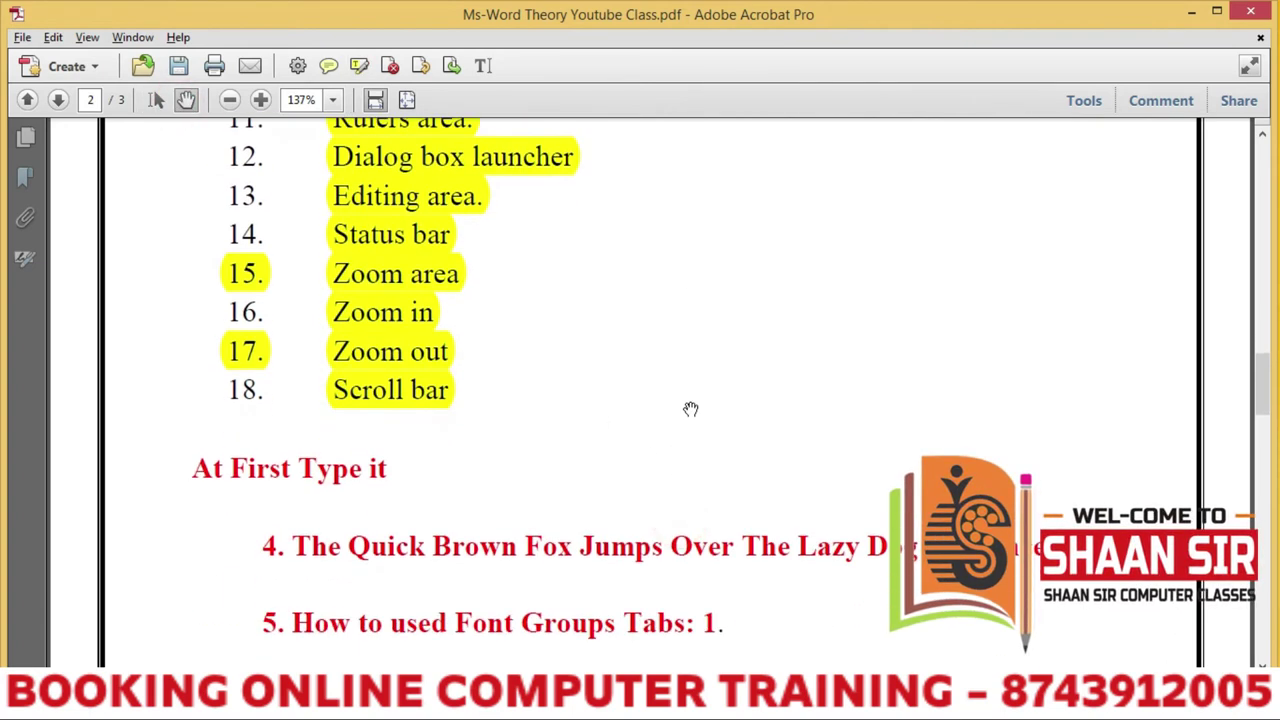
{"action": "scroll", "coordinate": [689, 409], "scroll_direction": "down", "scroll_amount": 2}
{"action": "left_click_drag", "start_coordinate": [690, 358], "coordinate": [691, 300]}
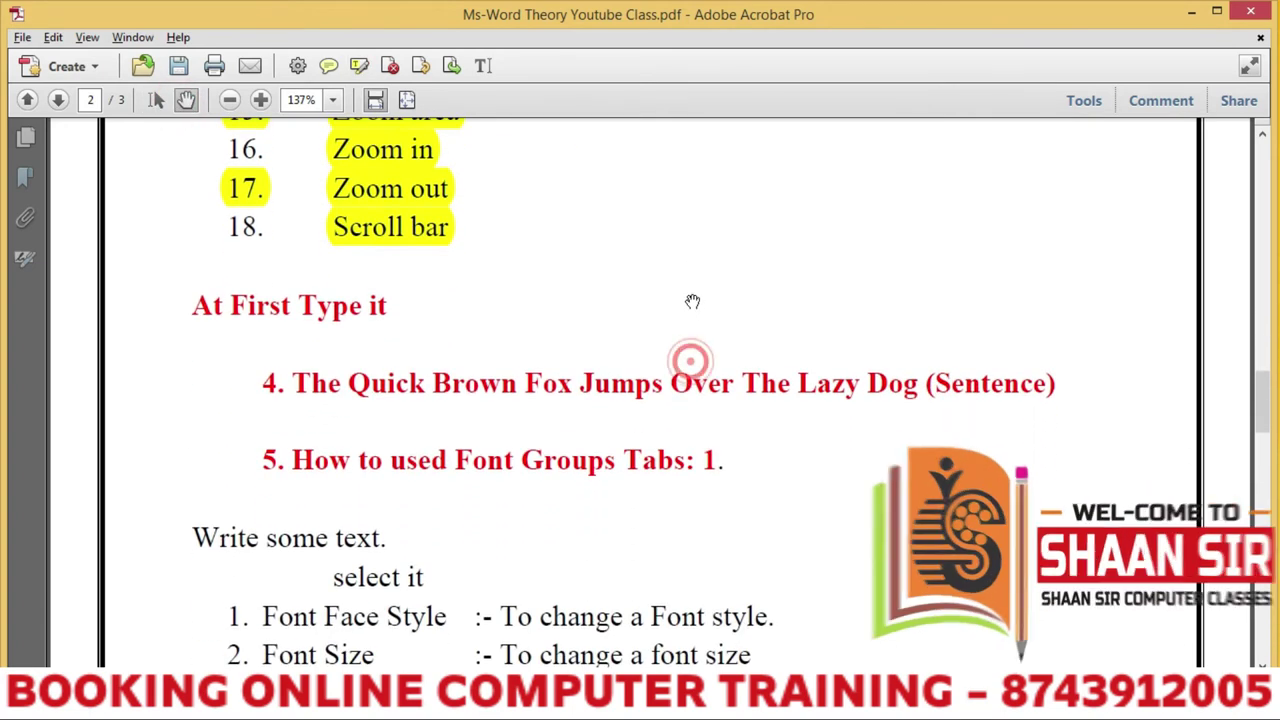
{"action": "left_click", "coordinate": [359, 65]}
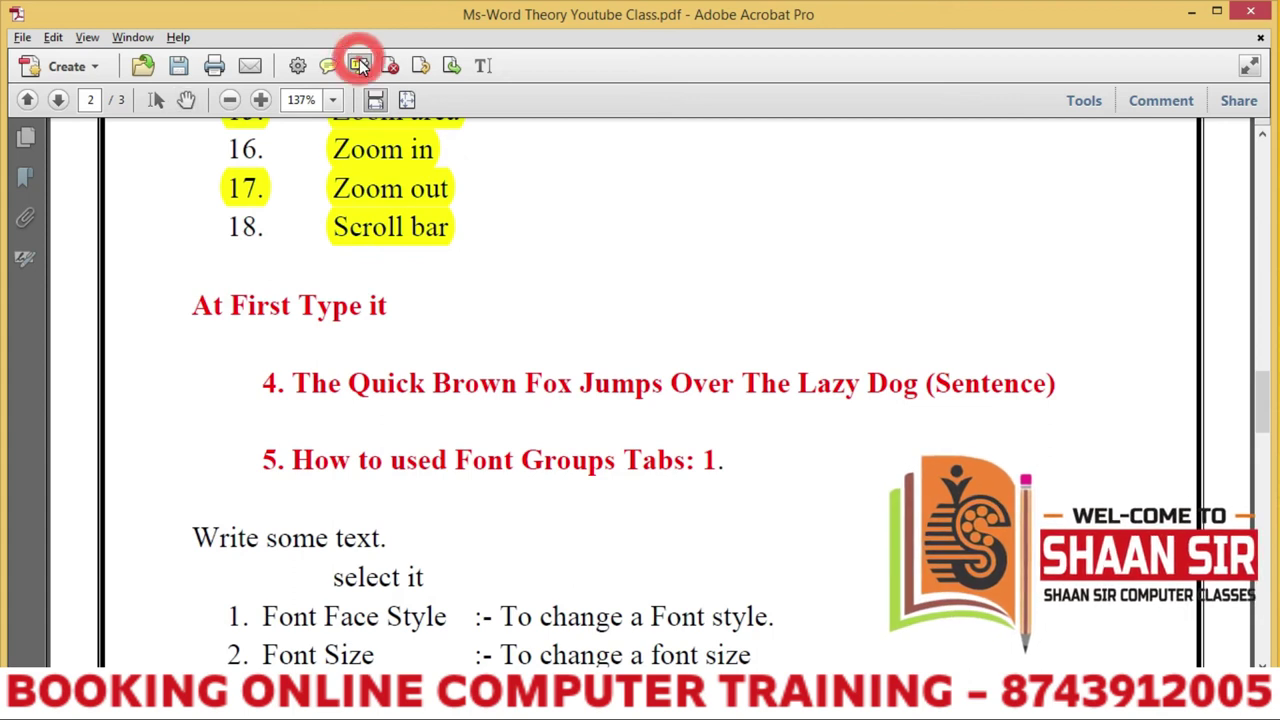
{"action": "left_click_drag", "start_coordinate": [200, 304], "coordinate": [384, 301]}
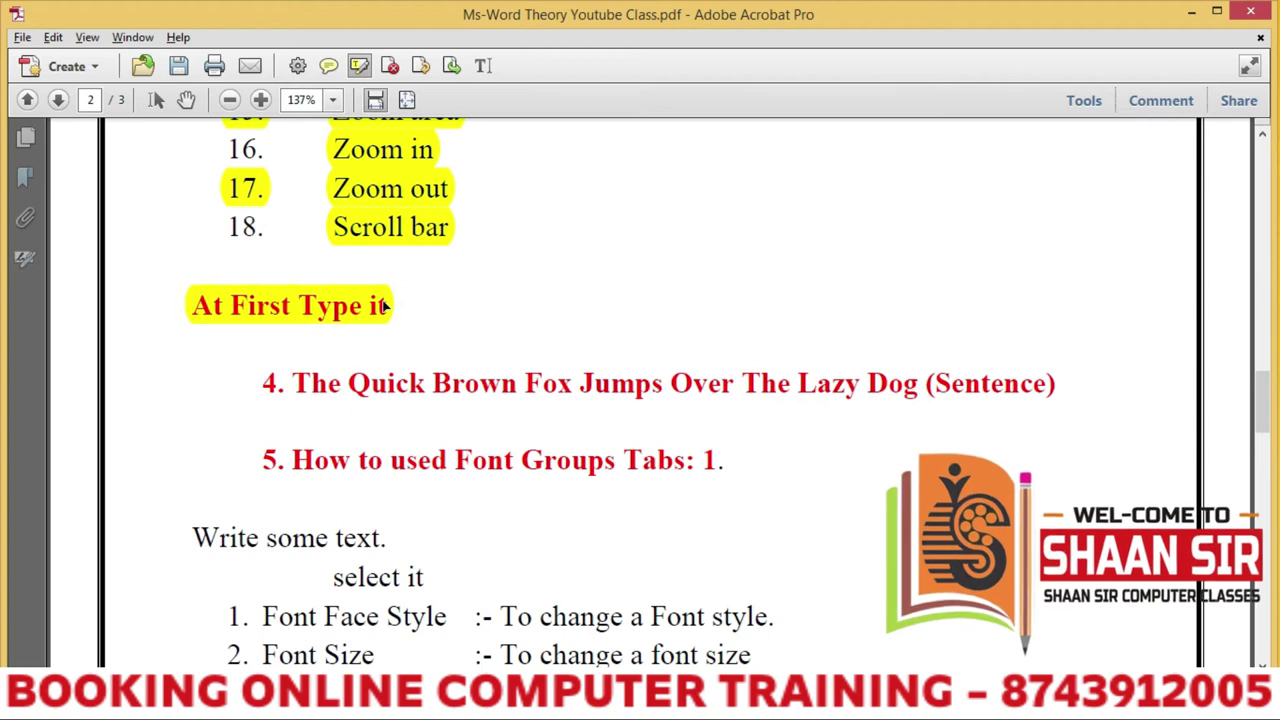
Highlight the Quick Brown Fox (Sentence) line and 'How to used Font Groups Tabs'.
{"action": "left_click_drag", "start_coordinate": [293, 385], "coordinate": [905, 385]}
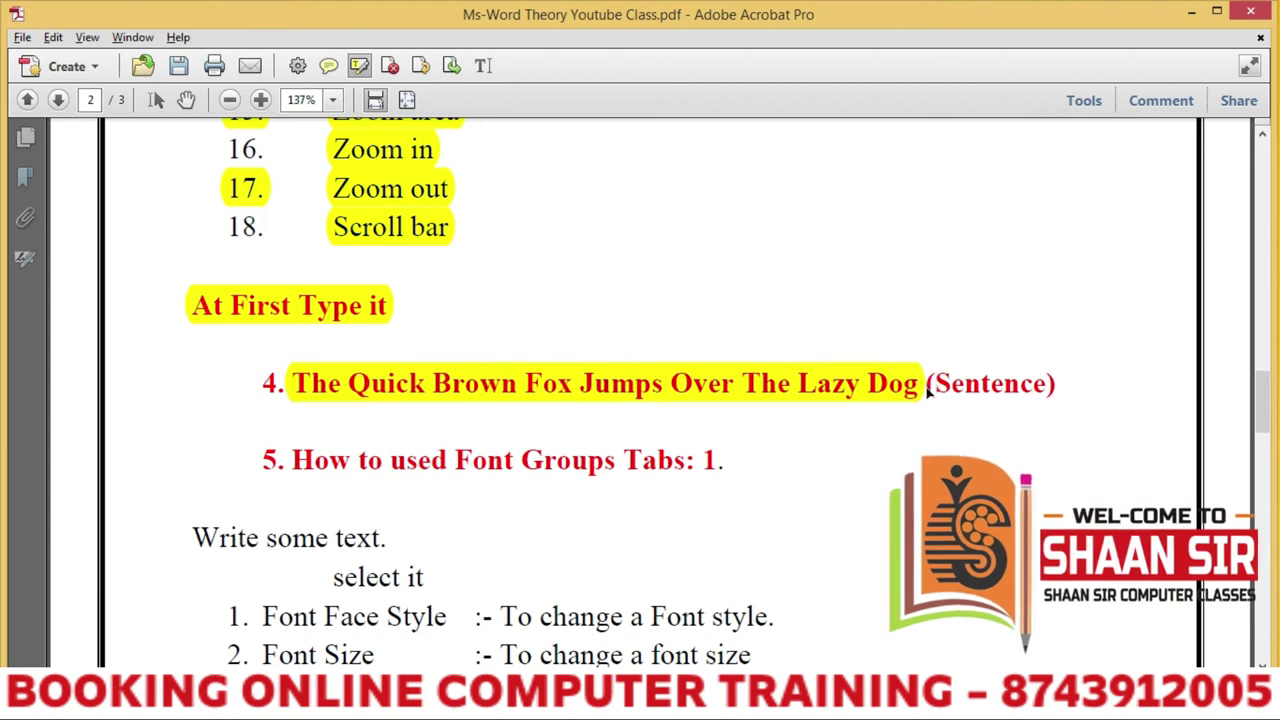
{"action": "left_click_drag", "start_coordinate": [928, 384], "coordinate": [1063, 394]}
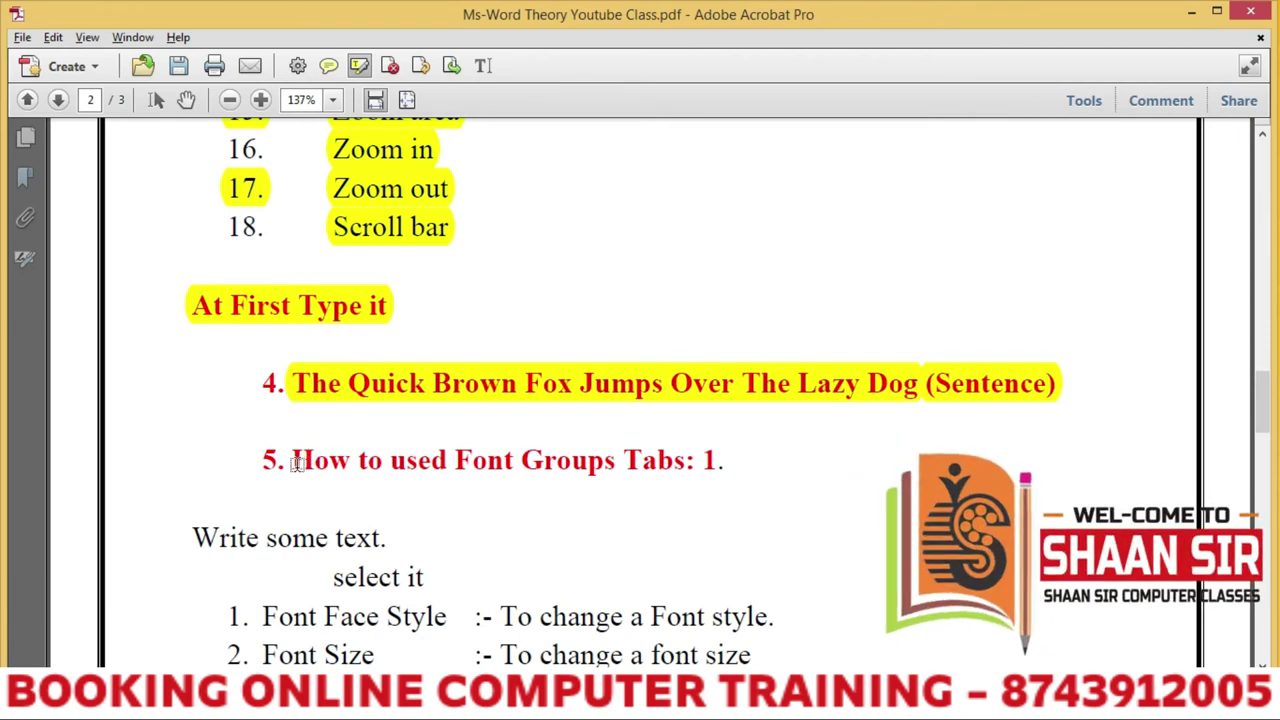
{"action": "left_click_drag", "start_coordinate": [291, 460], "coordinate": [724, 462]}
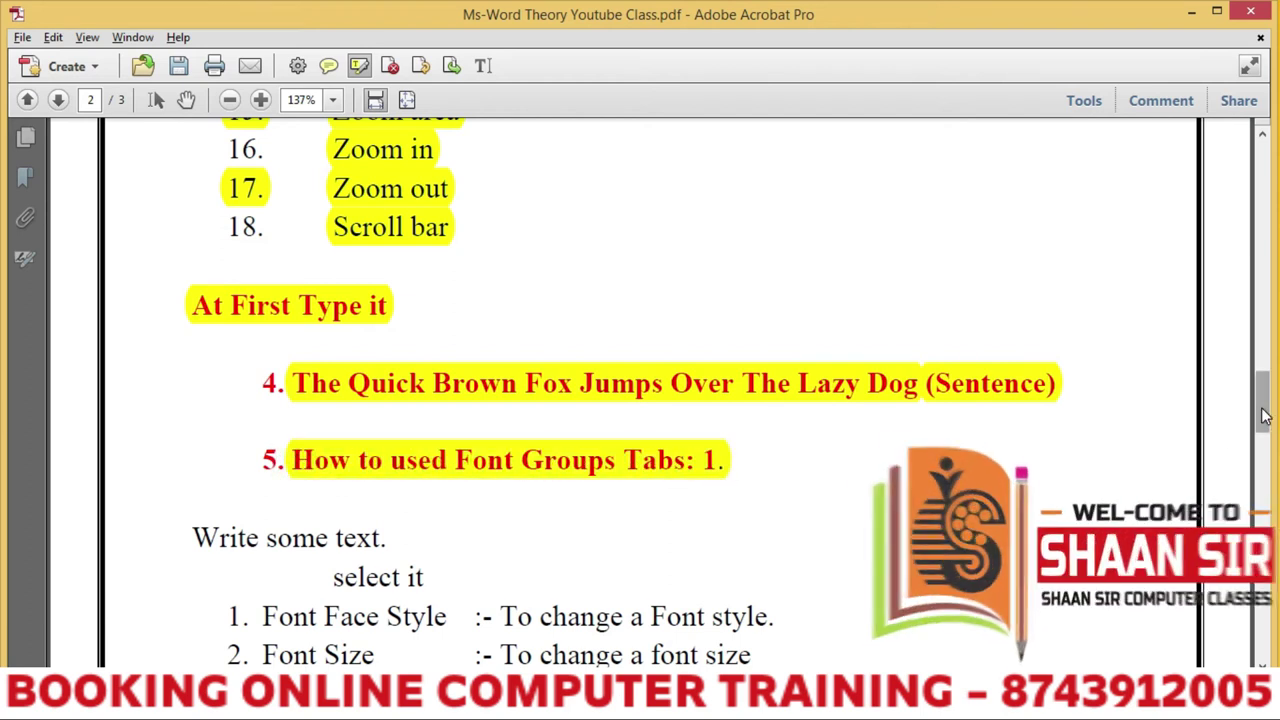
{"action": "left_click_drag", "start_coordinate": [1263, 420], "coordinate": [1263, 448]}
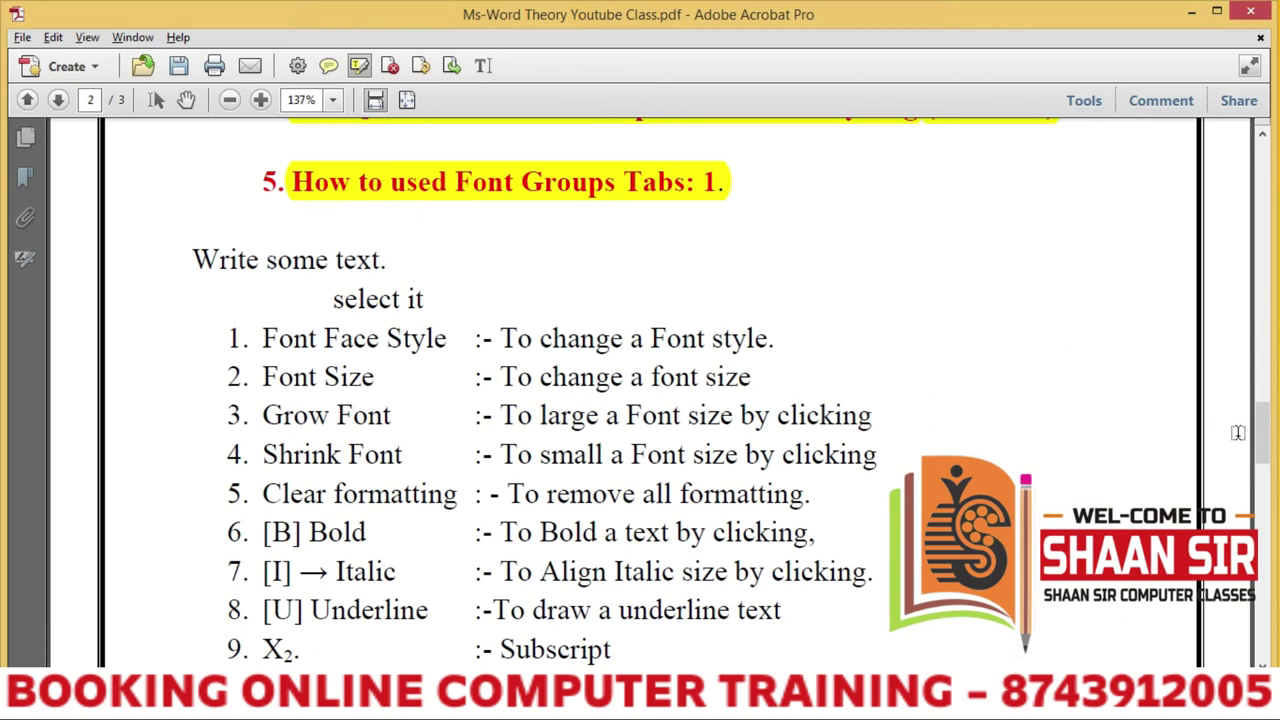
Highlight 'Write some text.' and 'select it', undoing one highlight that ran too far.
{"action": "left_click_drag", "start_coordinate": [1263, 452], "coordinate": [1263, 420]}
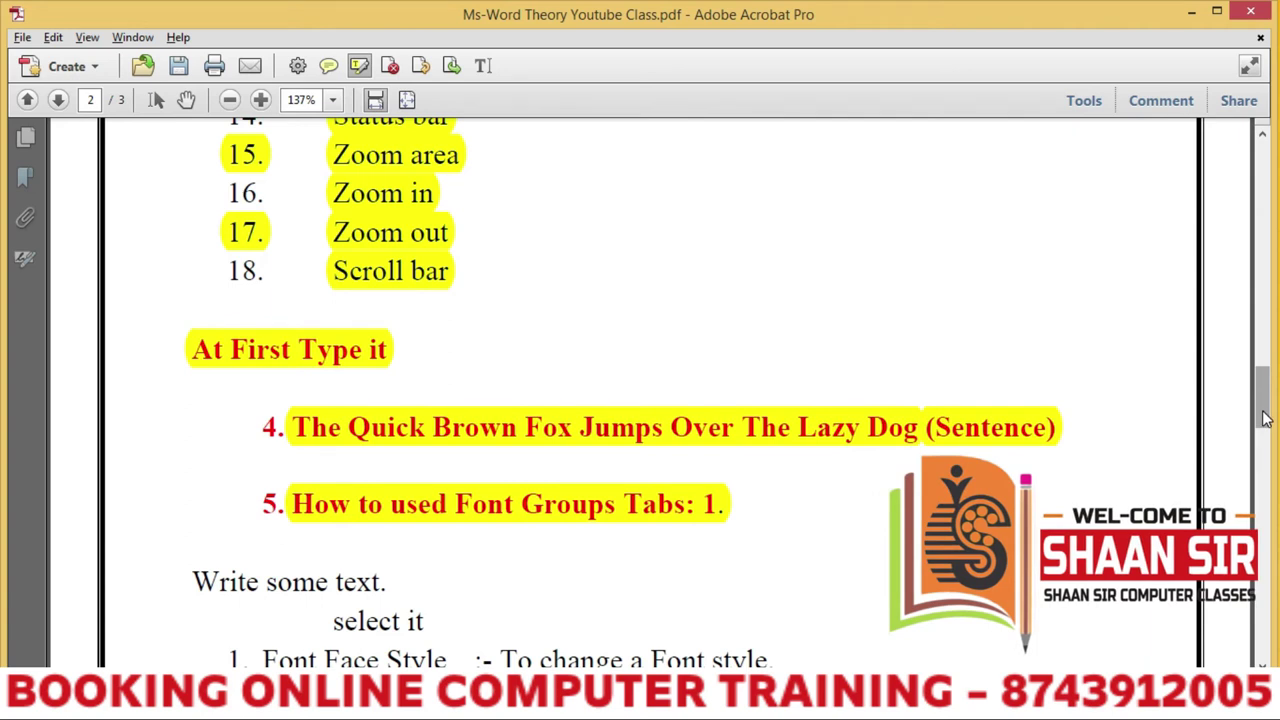
{"action": "scroll", "coordinate": [1263, 420], "scroll_direction": "down", "scroll_amount": 5}
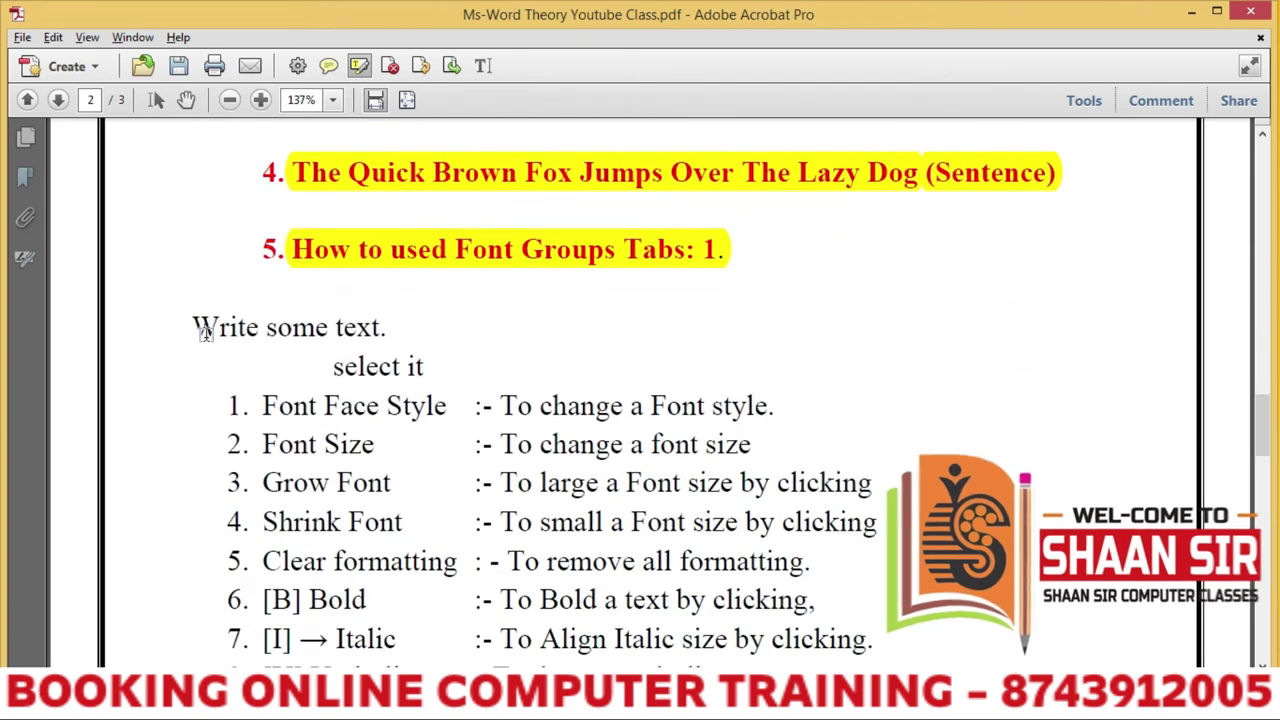
{"action": "left_click_drag", "start_coordinate": [194, 327], "coordinate": [382, 333]}
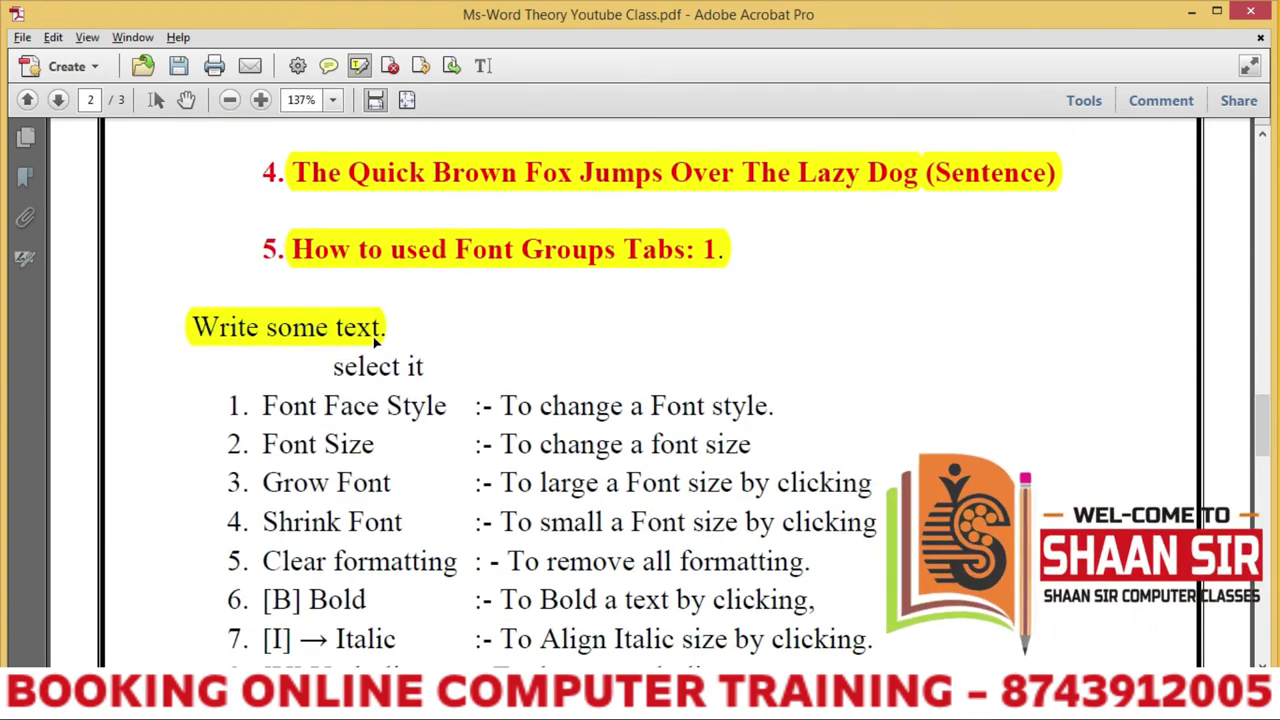
{"action": "left_click_drag", "start_coordinate": [333, 368], "coordinate": [428, 370]}
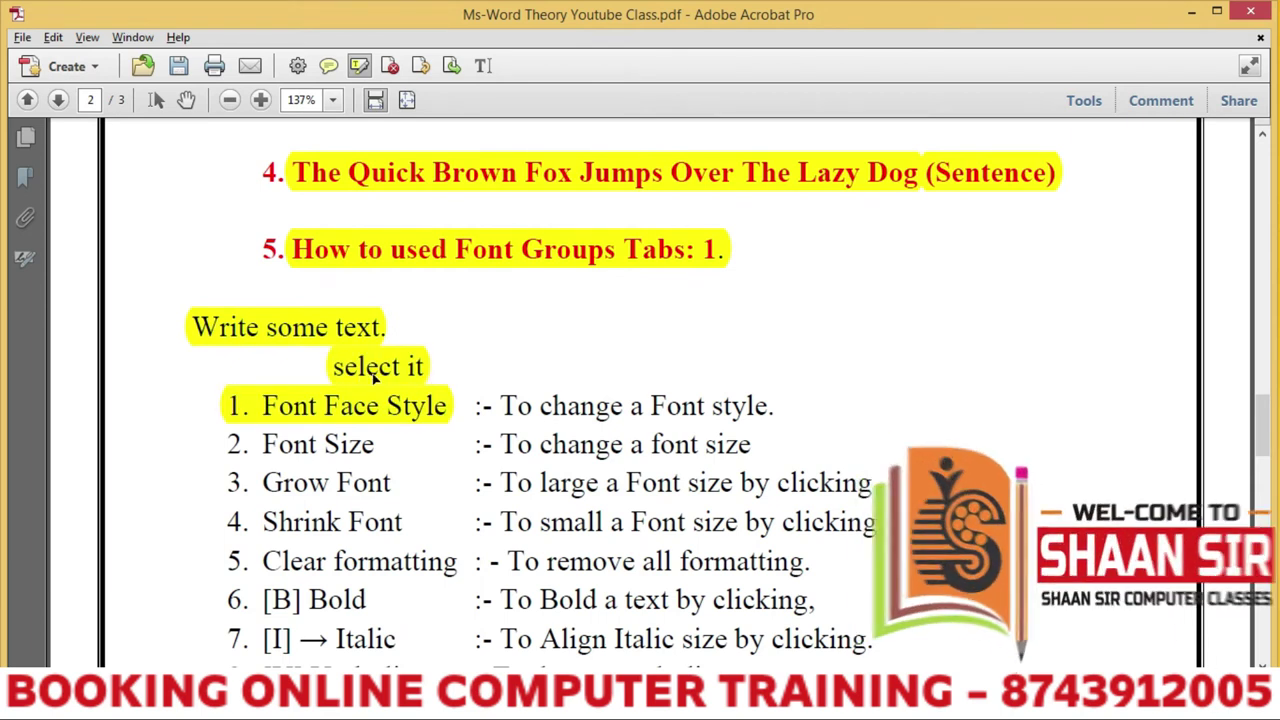
{"action": "key", "text": "ctrl+z"}
{"action": "left_click_drag", "start_coordinate": [335, 368], "coordinate": [425, 368]}
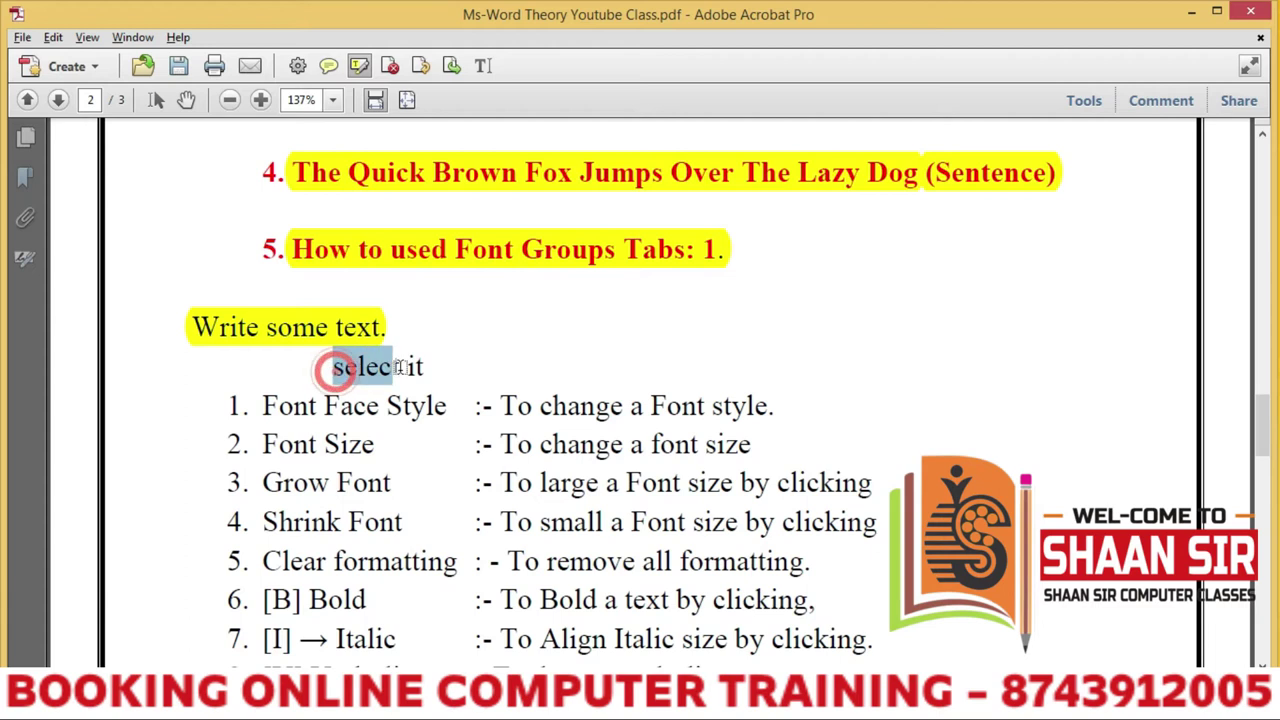
{"action": "scroll", "coordinate": [1270, 430], "scroll_direction": "down", "scroll_amount": 1}
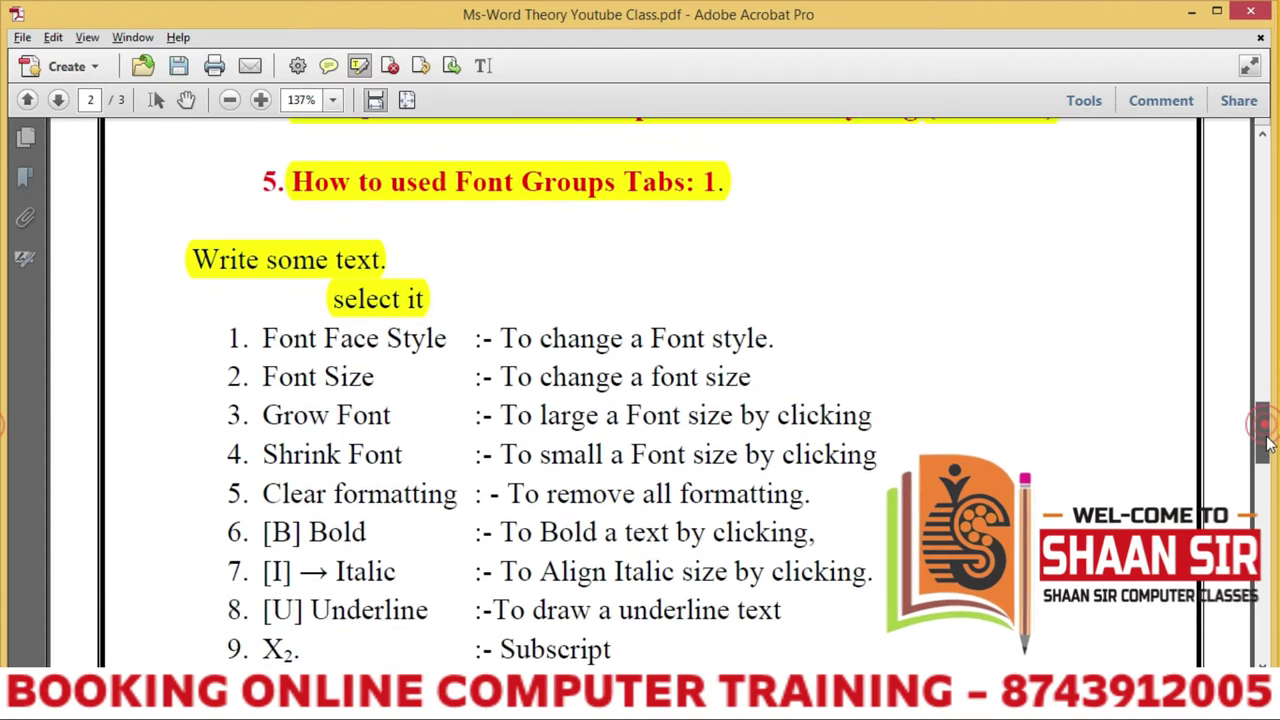
{"action": "scroll", "coordinate": [1270, 430], "scroll_direction": "down", "scroll_amount": 1}
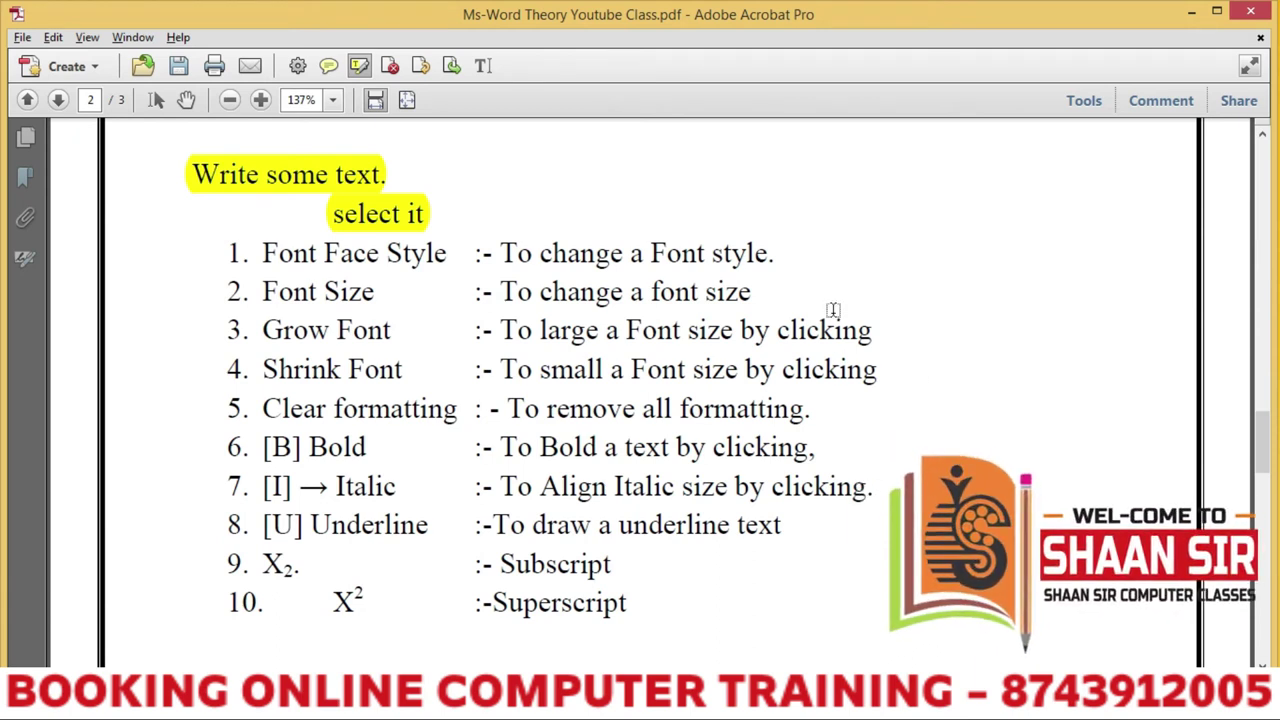
Highlight Font Face Style, Font Size and Grow Font with their descriptions.
{"action": "left_click_drag", "start_coordinate": [263, 253], "coordinate": [446, 253]}
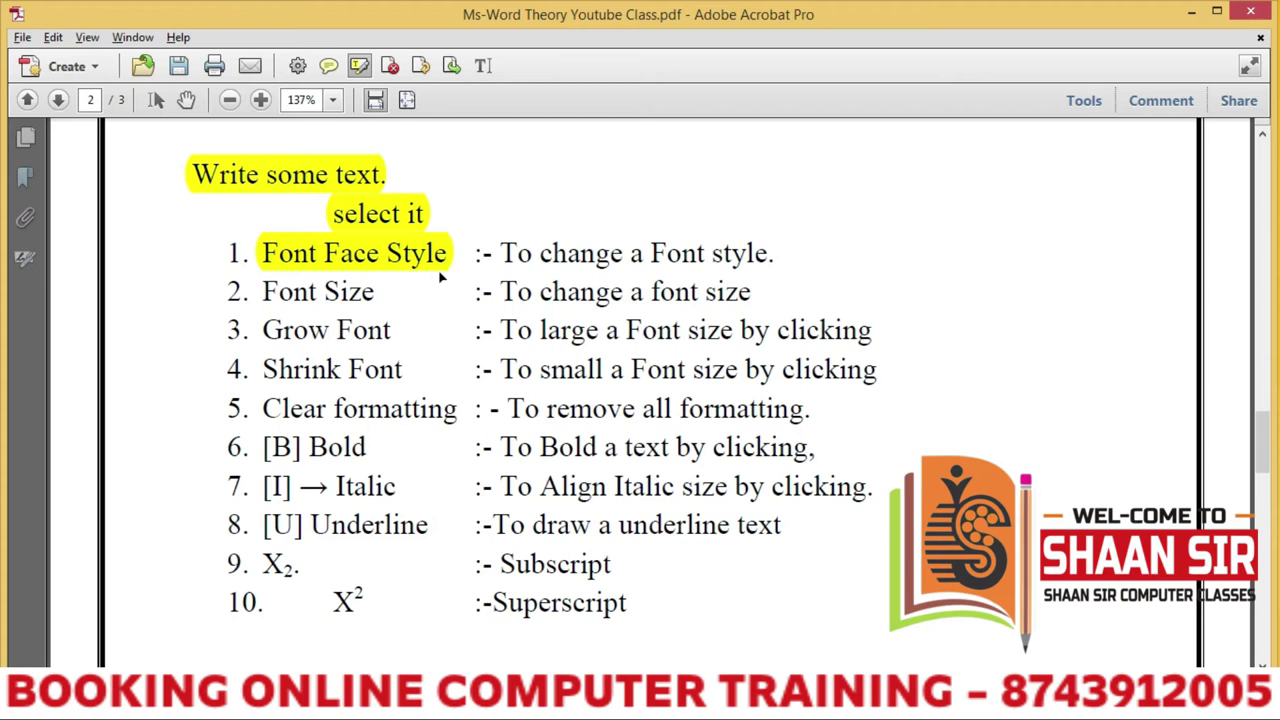
{"action": "left_click_drag", "start_coordinate": [503, 254], "coordinate": [760, 256]}
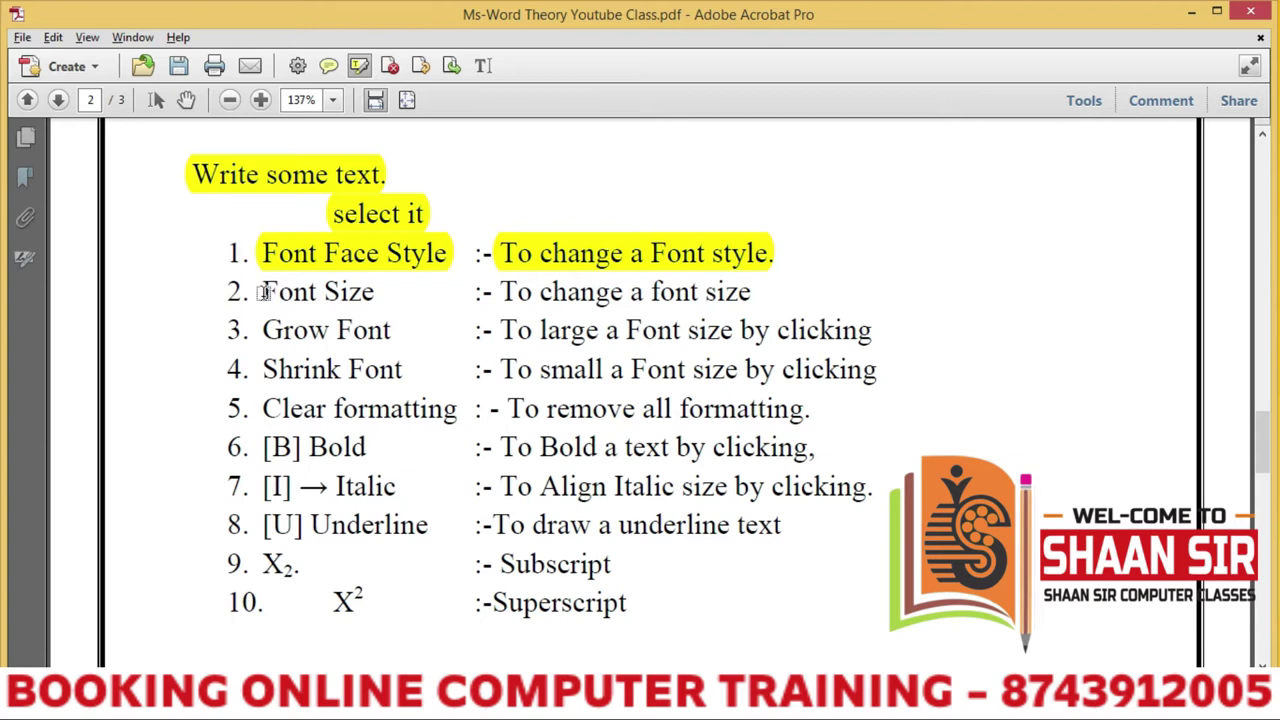
{"action": "left_click_drag", "start_coordinate": [262, 292], "coordinate": [376, 292]}
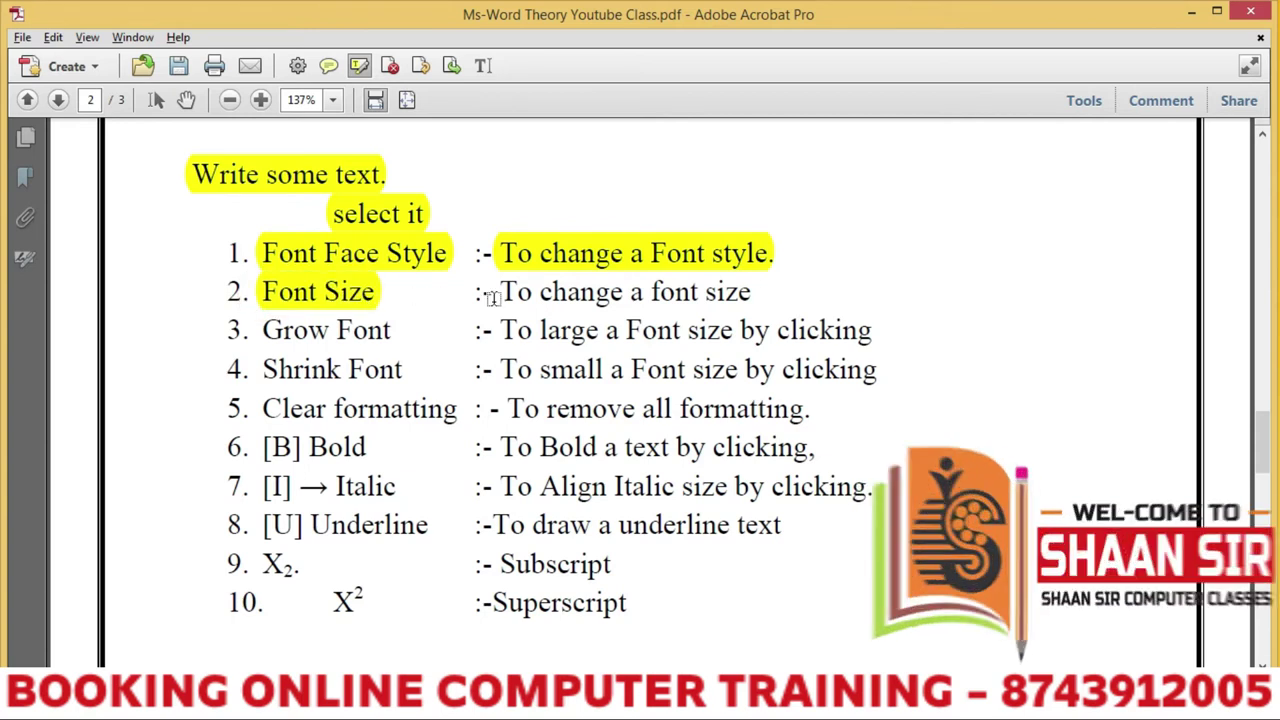
{"action": "left_click_drag", "start_coordinate": [498, 292], "coordinate": [726, 296]}
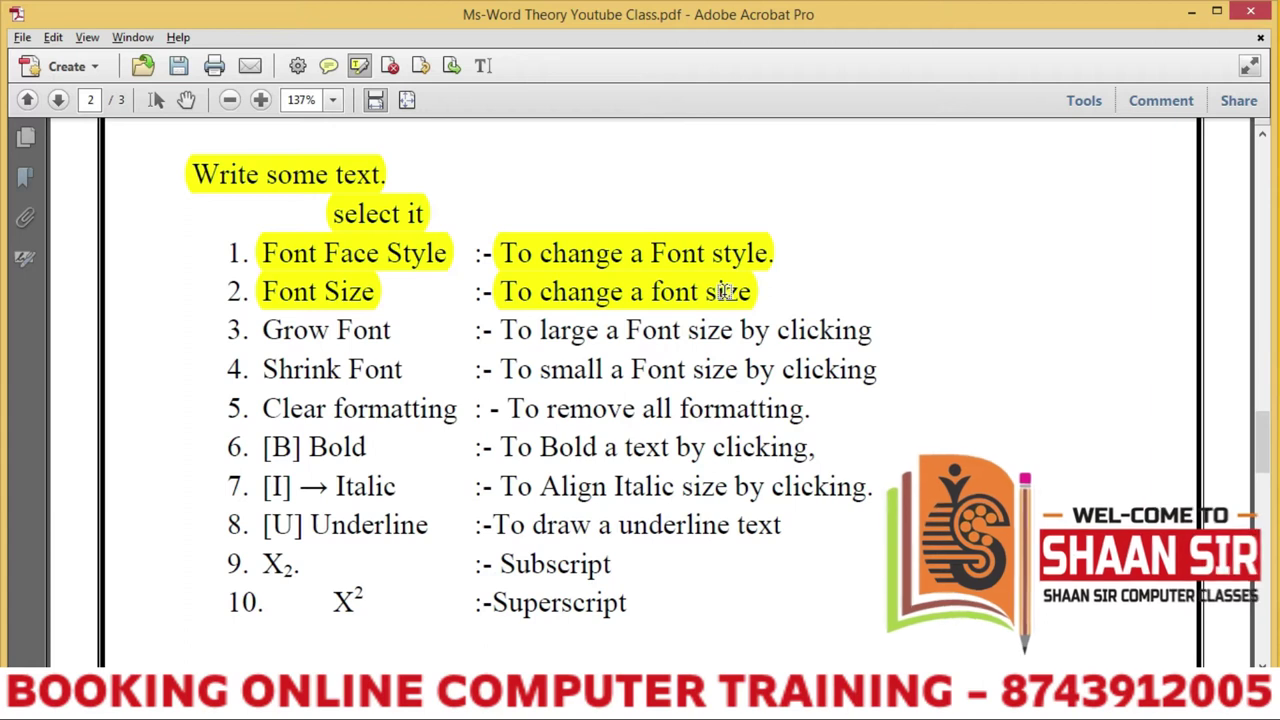
{"action": "left_click_drag", "start_coordinate": [265, 333], "coordinate": [396, 340]}
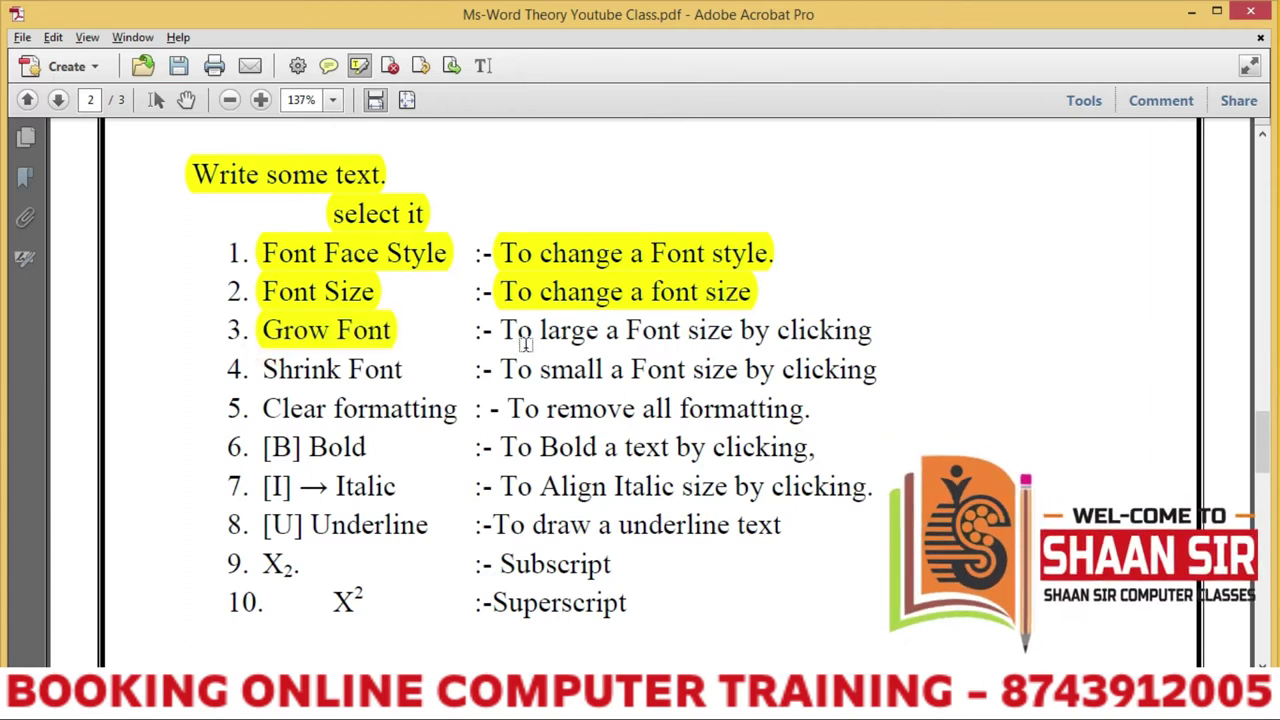
{"action": "left_click_drag", "start_coordinate": [505, 333], "coordinate": [848, 338]}
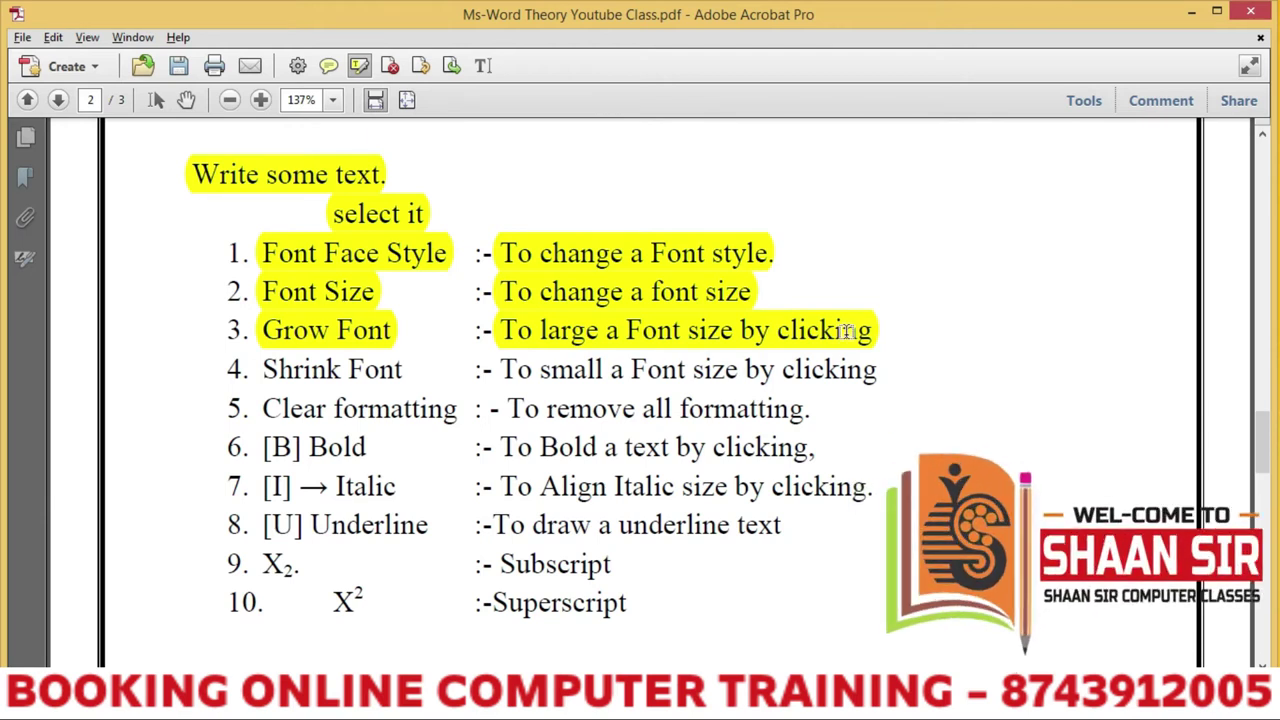
Highlight Shrink Font and Clear formatting with descriptions, including 'To remove all formatting.'.
{"action": "left_click_drag", "start_coordinate": [265, 372], "coordinate": [400, 371]}
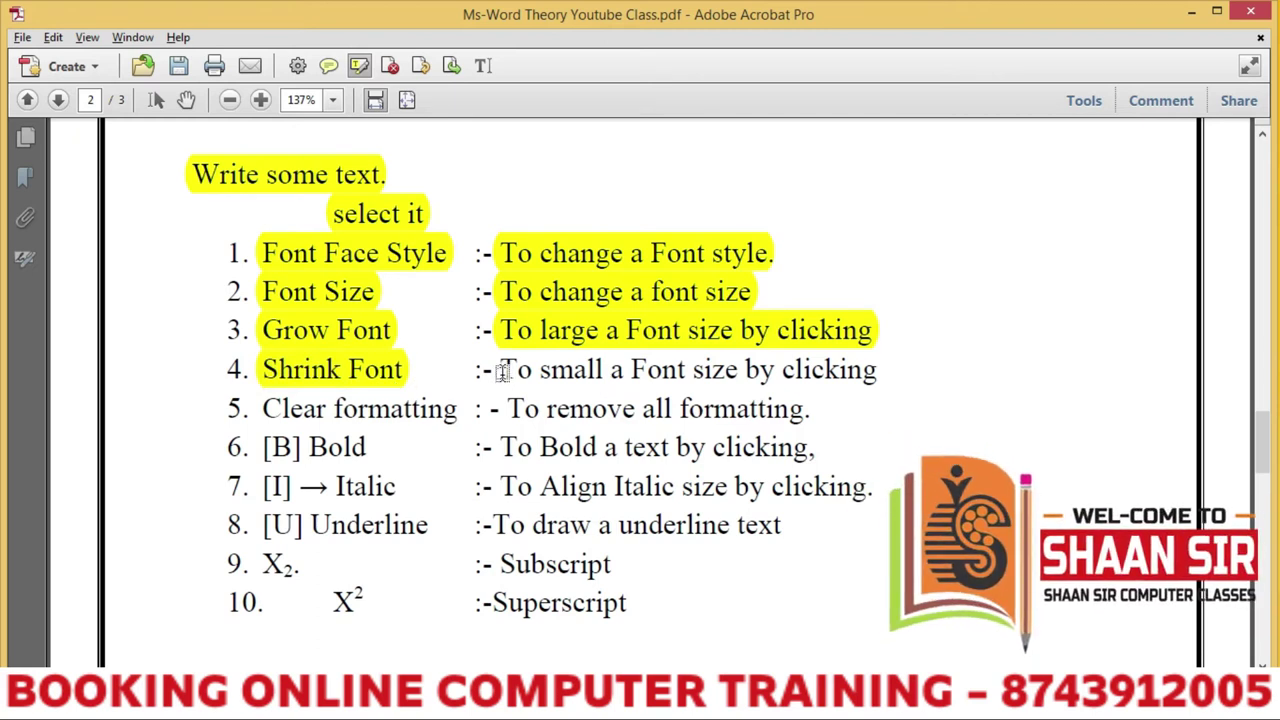
{"action": "left_click_drag", "start_coordinate": [499, 370], "coordinate": [686, 370]}
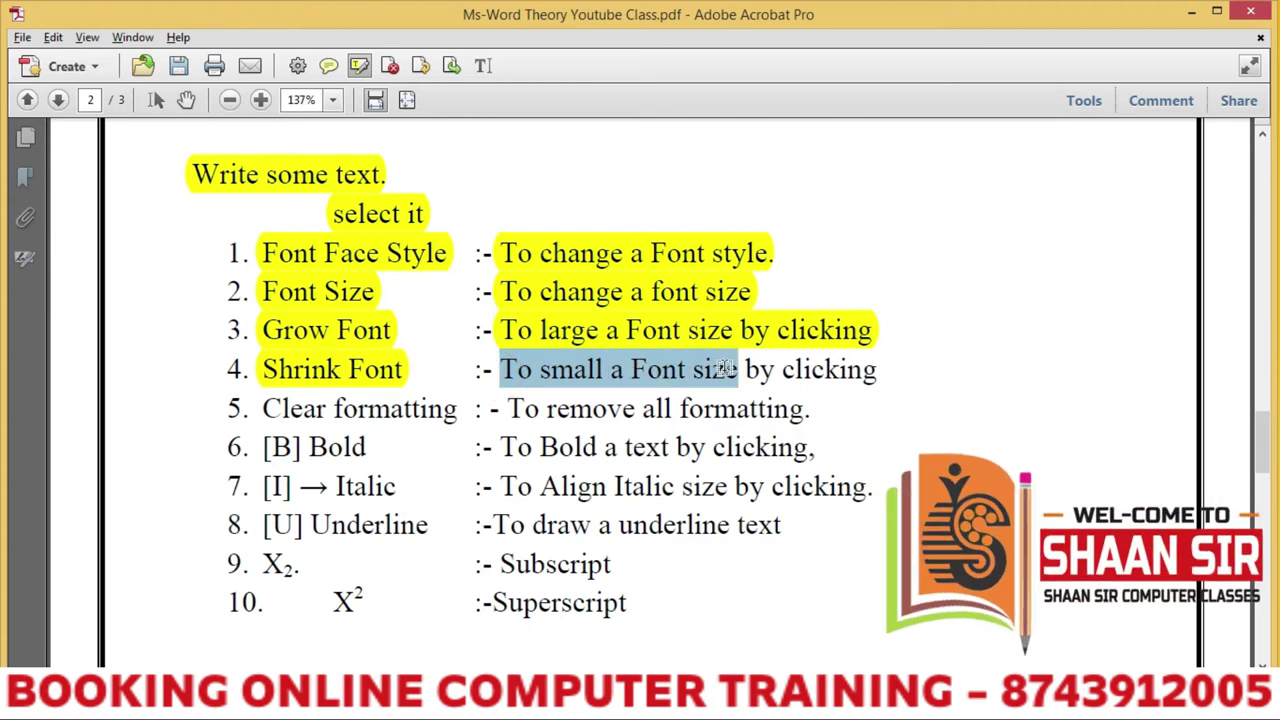
{"action": "left_click_drag", "start_coordinate": [634, 370], "coordinate": [883, 378]}
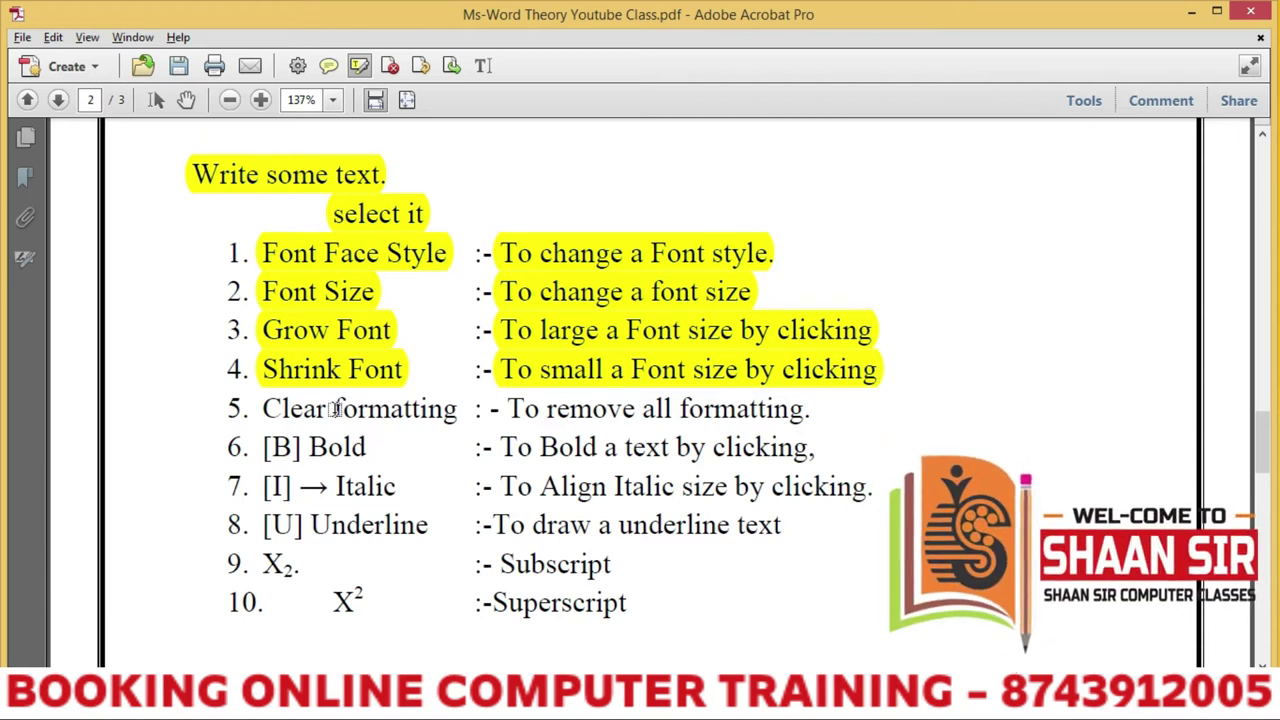
{"action": "left_click_drag", "start_coordinate": [260, 408], "coordinate": [458, 410]}
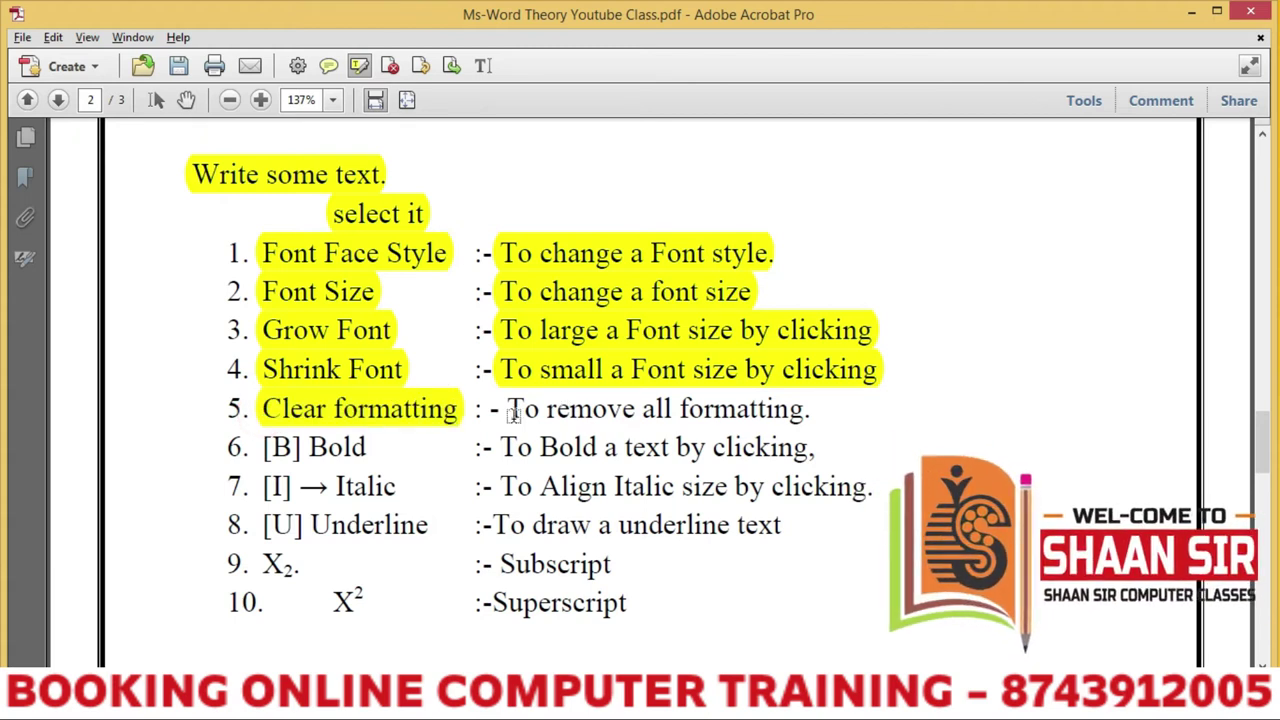
{"action": "left_click_drag", "start_coordinate": [510, 408], "coordinate": [592, 410]}
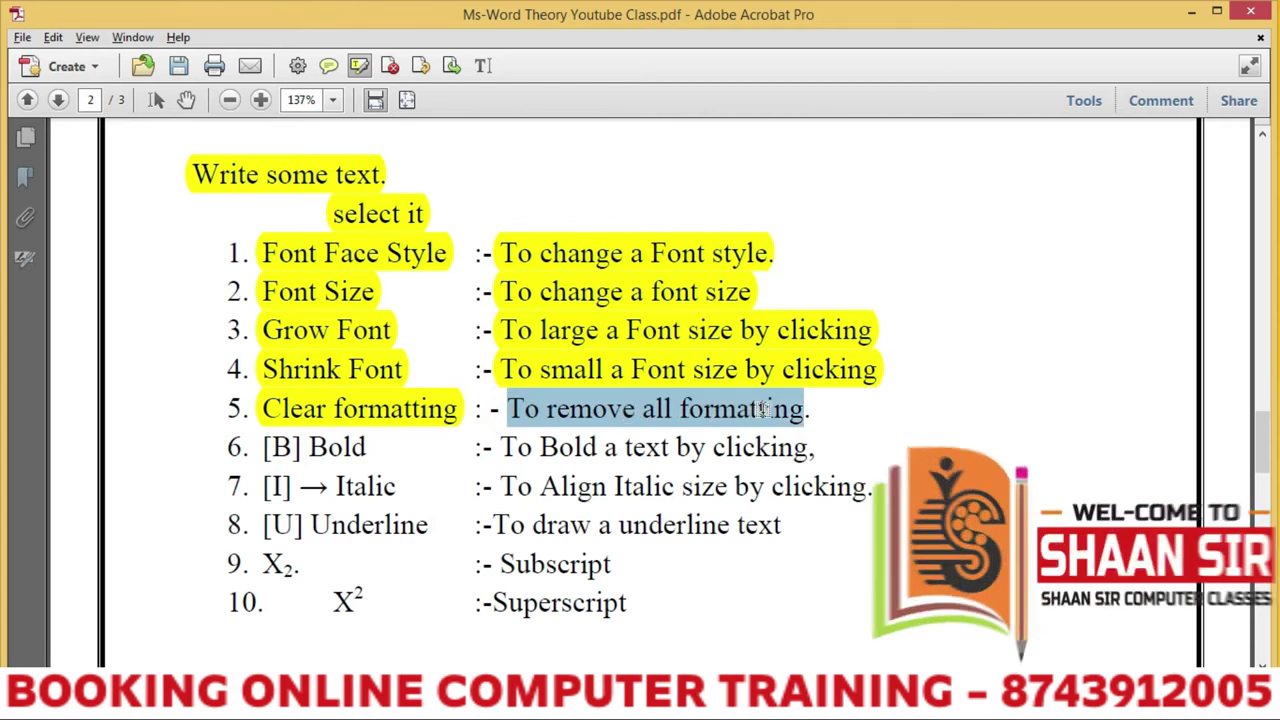
{"action": "left_click_drag", "start_coordinate": [628, 413], "coordinate": [815, 415]}
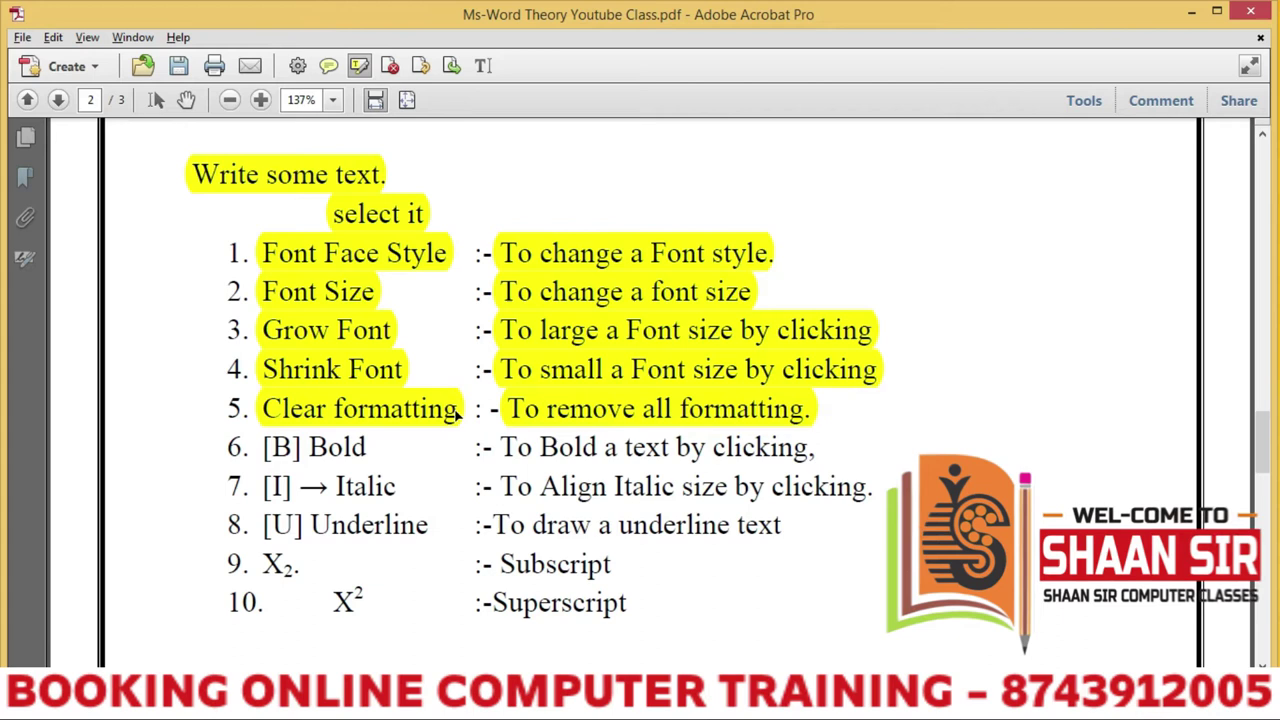
Highlight the [B] Bold and [I] Italic items and their explanations.
{"action": "left_click_drag", "start_coordinate": [262, 447], "coordinate": [366, 449]}
{"action": "left_click", "coordinate": [399, 447]}
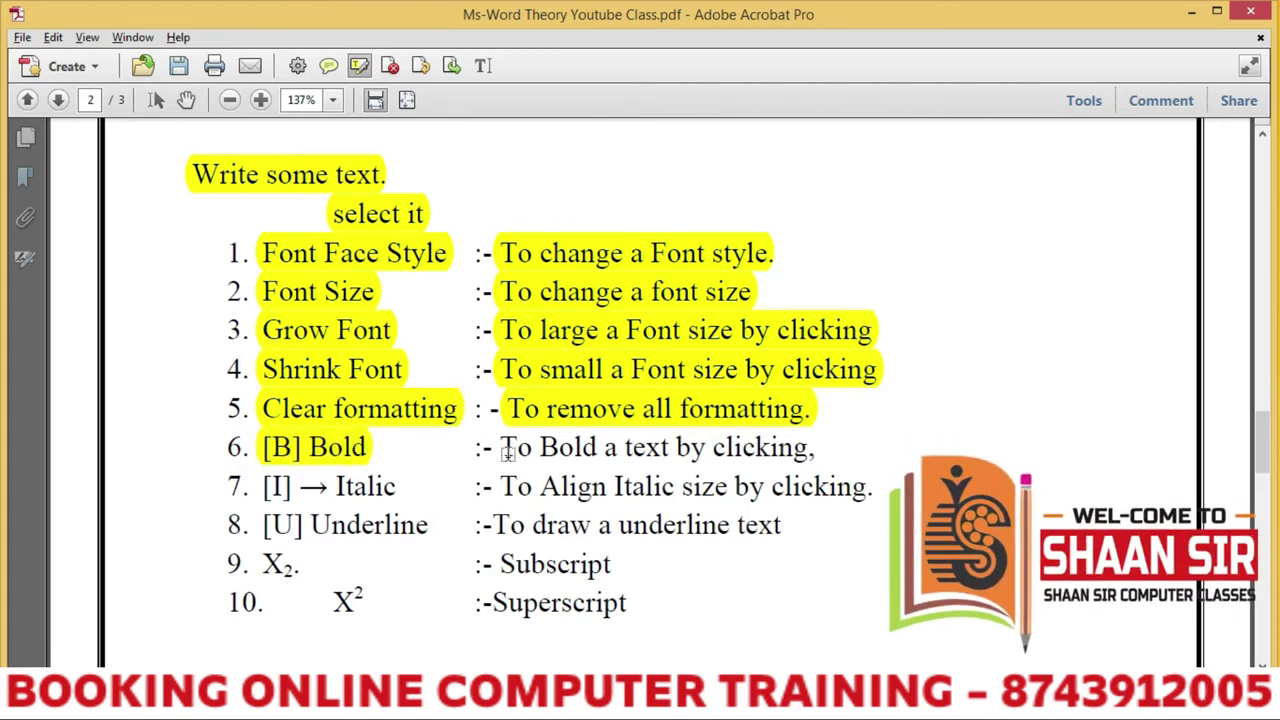
{"action": "left_click_drag", "start_coordinate": [502, 448], "coordinate": [769, 455]}
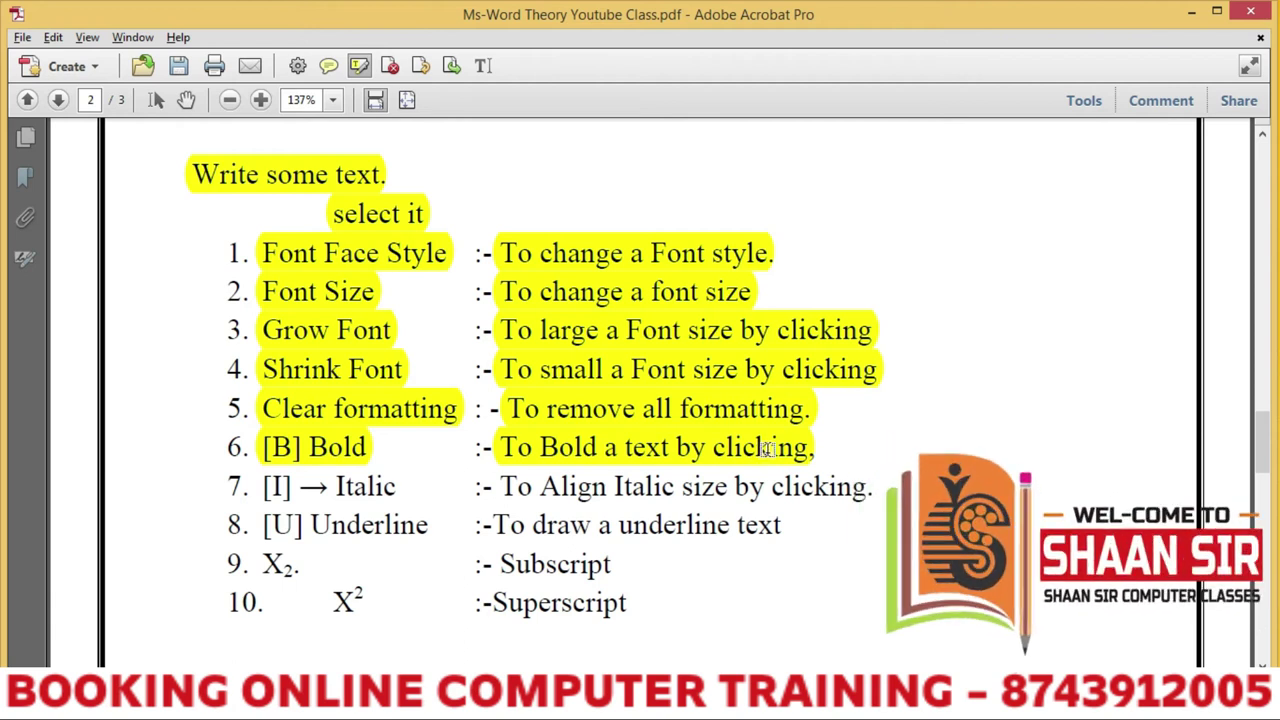
{"action": "left_click_drag", "start_coordinate": [335, 490], "coordinate": [398, 490]}
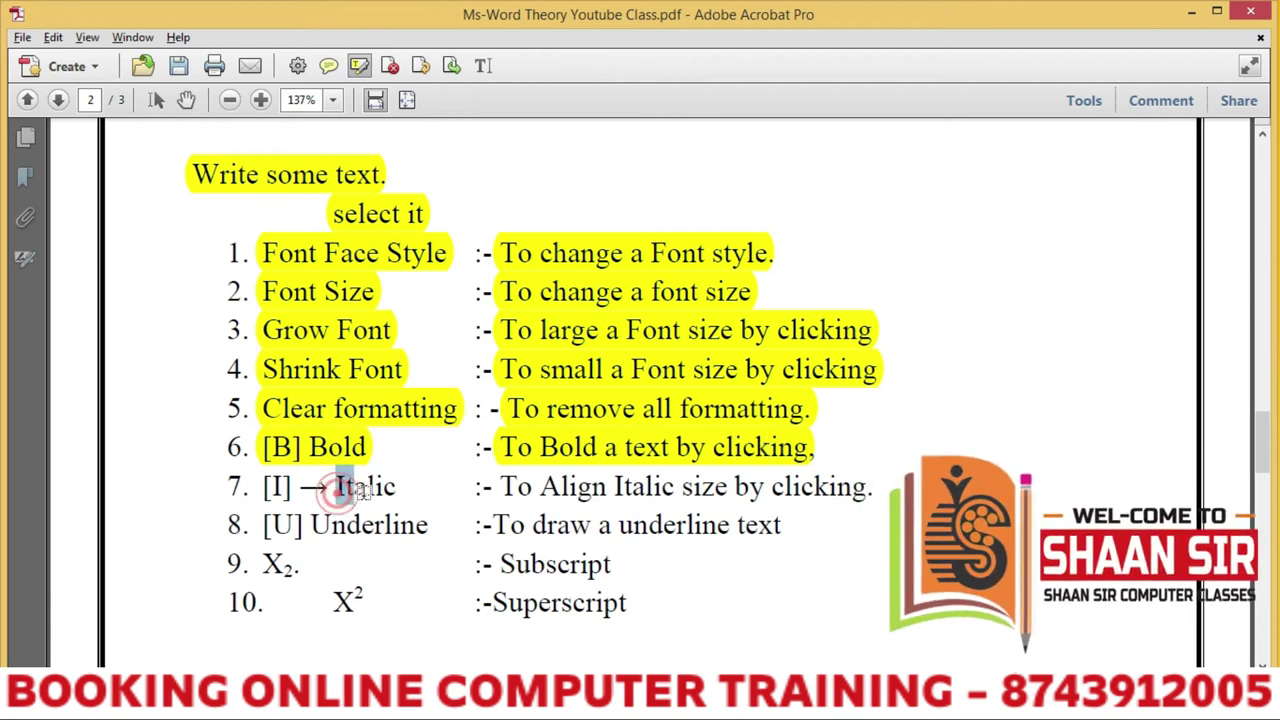
{"action": "left_click_drag", "start_coordinate": [262, 488], "coordinate": [330, 487]}
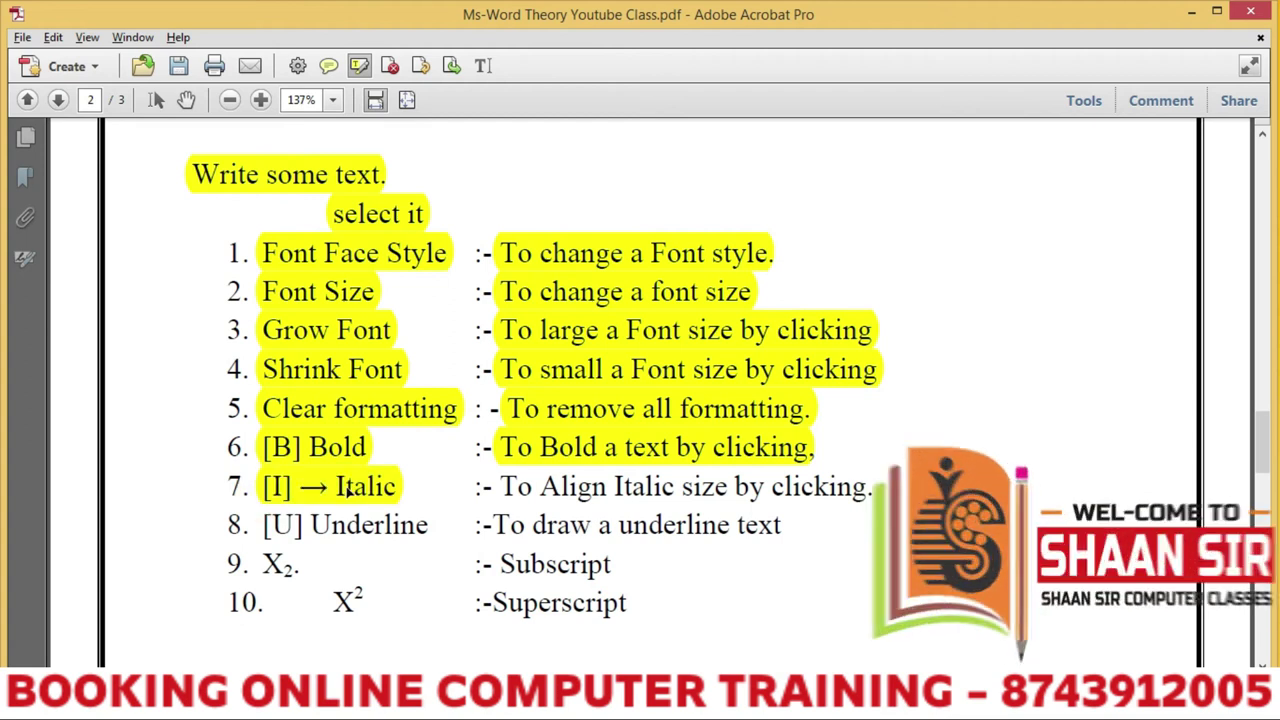
{"action": "left_click_drag", "start_coordinate": [500, 487], "coordinate": [870, 487]}
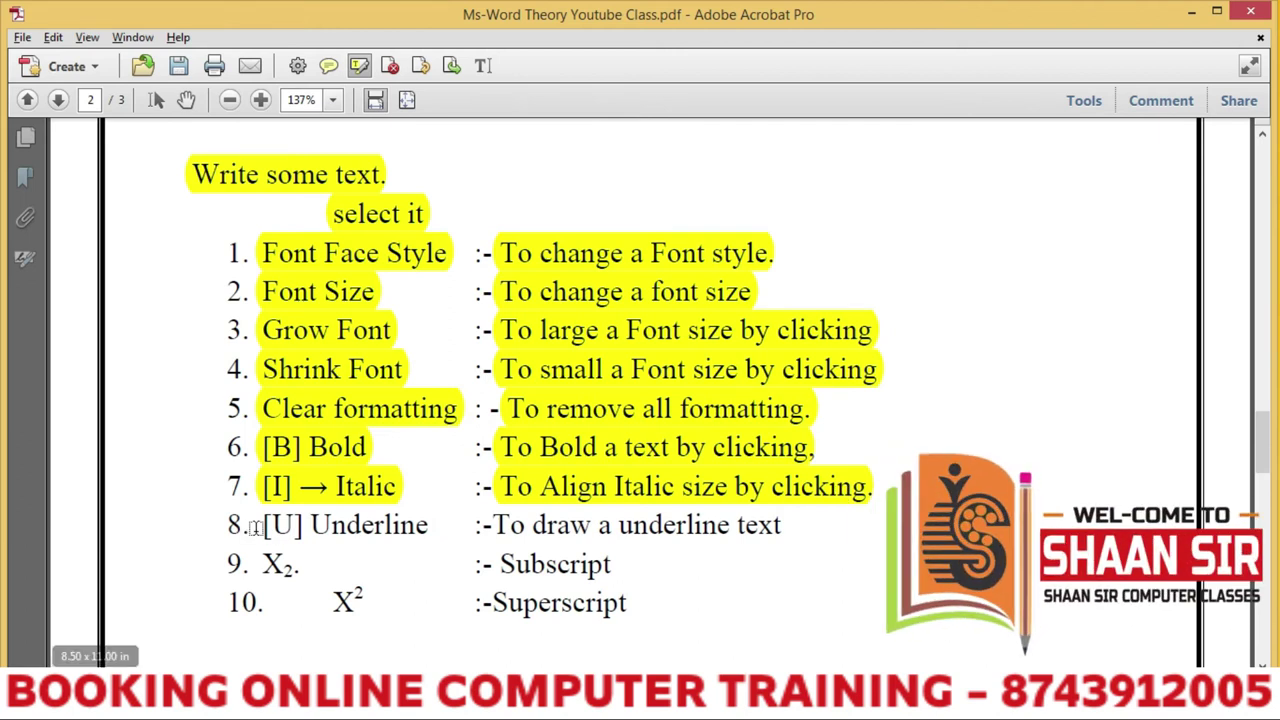
Highlight [U] Underline with its explanation, plus the X₂ Subscript and X² Superscript items.
{"action": "left_click_drag", "start_coordinate": [258, 525], "coordinate": [366, 538]}
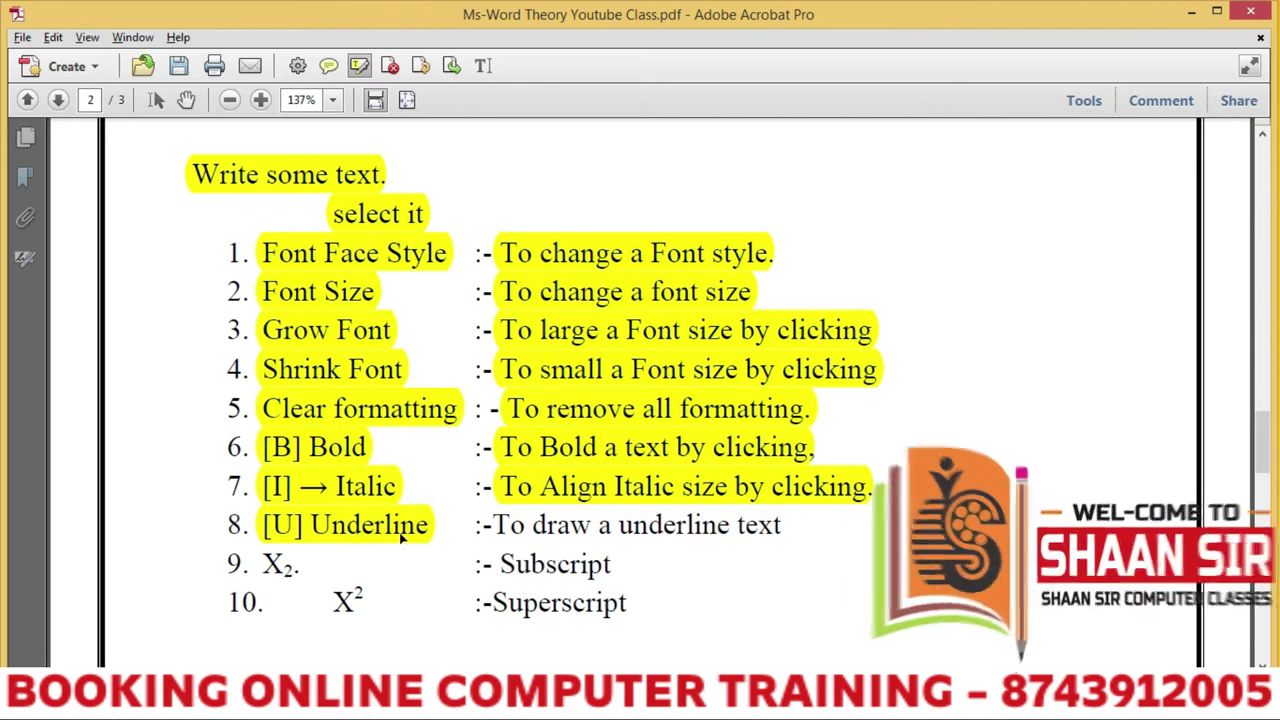
{"action": "left_click_drag", "start_coordinate": [496, 525], "coordinate": [779, 532]}
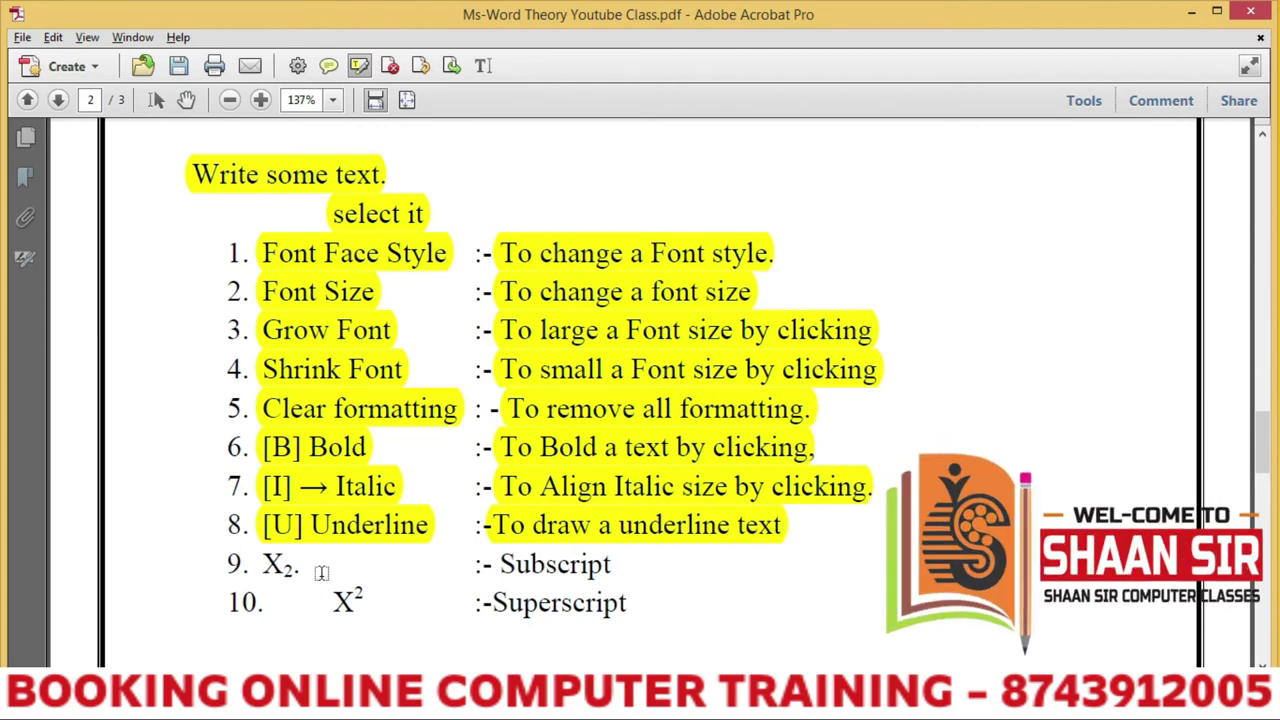
{"action": "left_click_drag", "start_coordinate": [468, 570], "coordinate": [610, 566]}
{"action": "left_click_drag", "start_coordinate": [470, 606], "coordinate": [634, 610]}
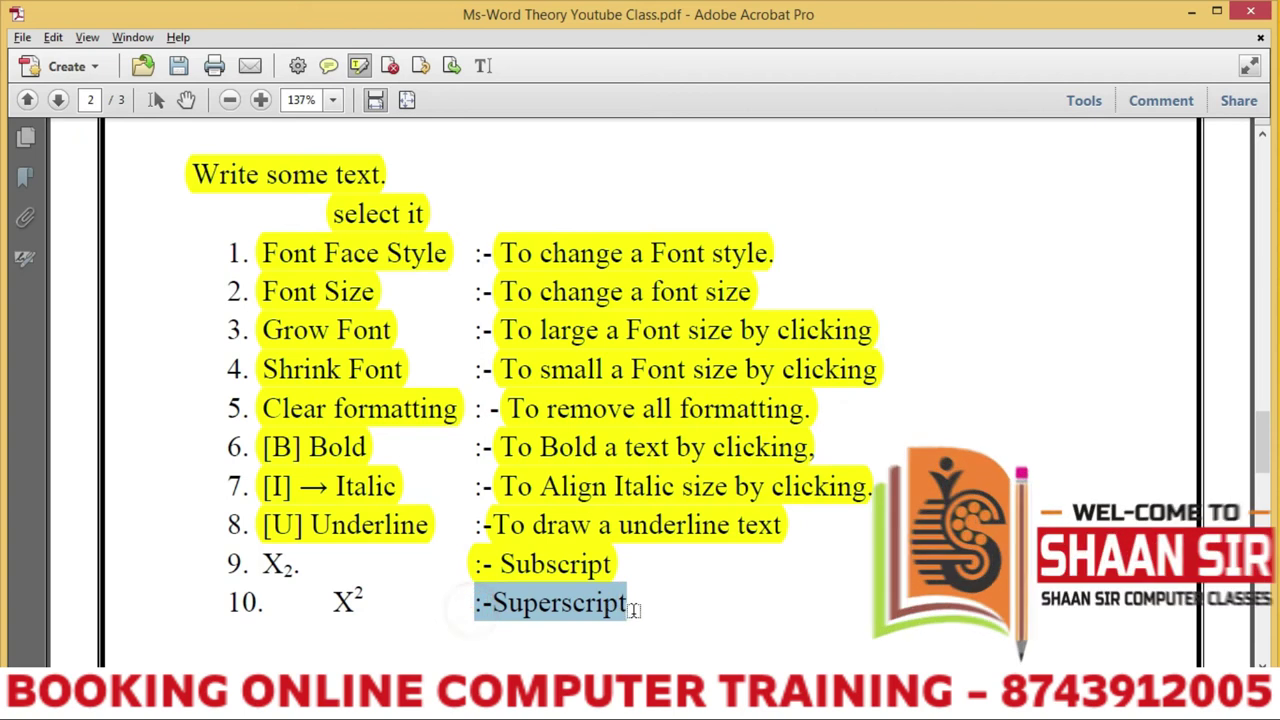
{"action": "mouse_move", "coordinate": [256, 564]}
{"action": "left_mouse_down"}
{"action": "mouse_move", "coordinate": [300, 566]}
{"action": "mouse_move", "coordinate": [376, 601]}
{"action": "left_mouse_up"}
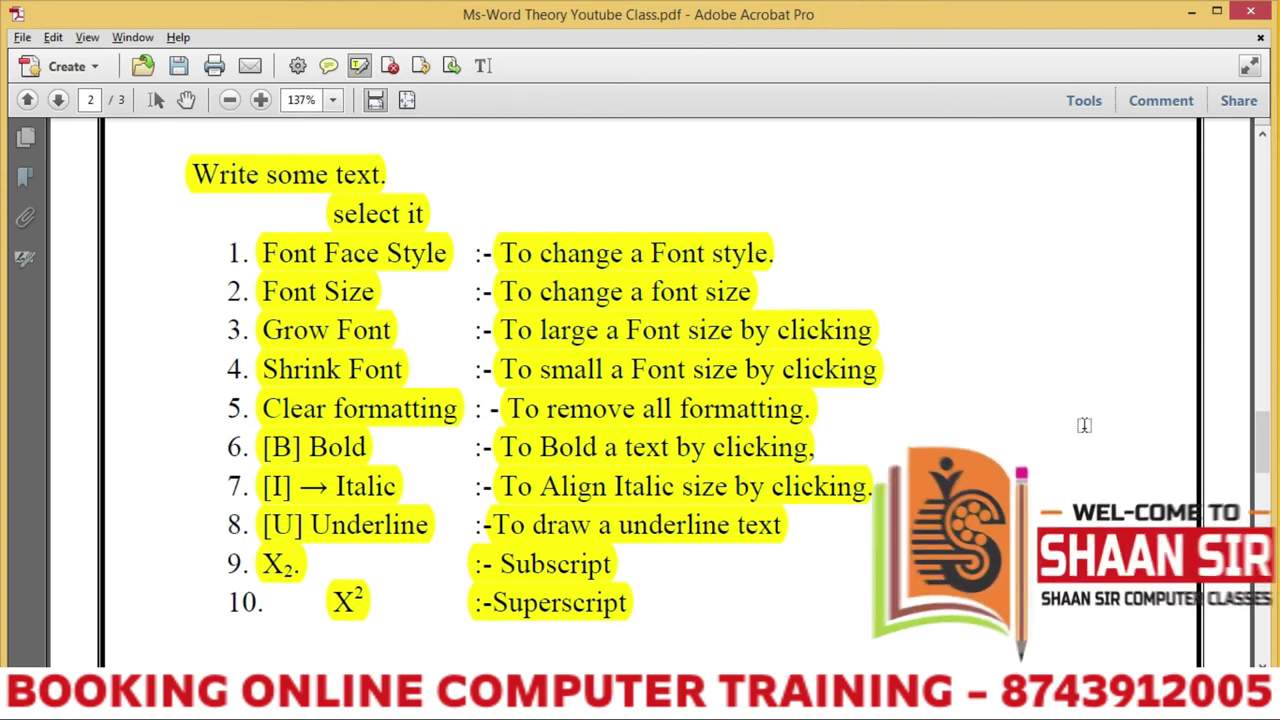
{"action": "mouse_move", "coordinate": [1265, 465]}
{"action": "left_mouse_down"}
{"action": "mouse_move", "coordinate": [1268, 272]}
{"action": "mouse_move", "coordinate": [1268, 290]}
{"action": "left_mouse_up"}
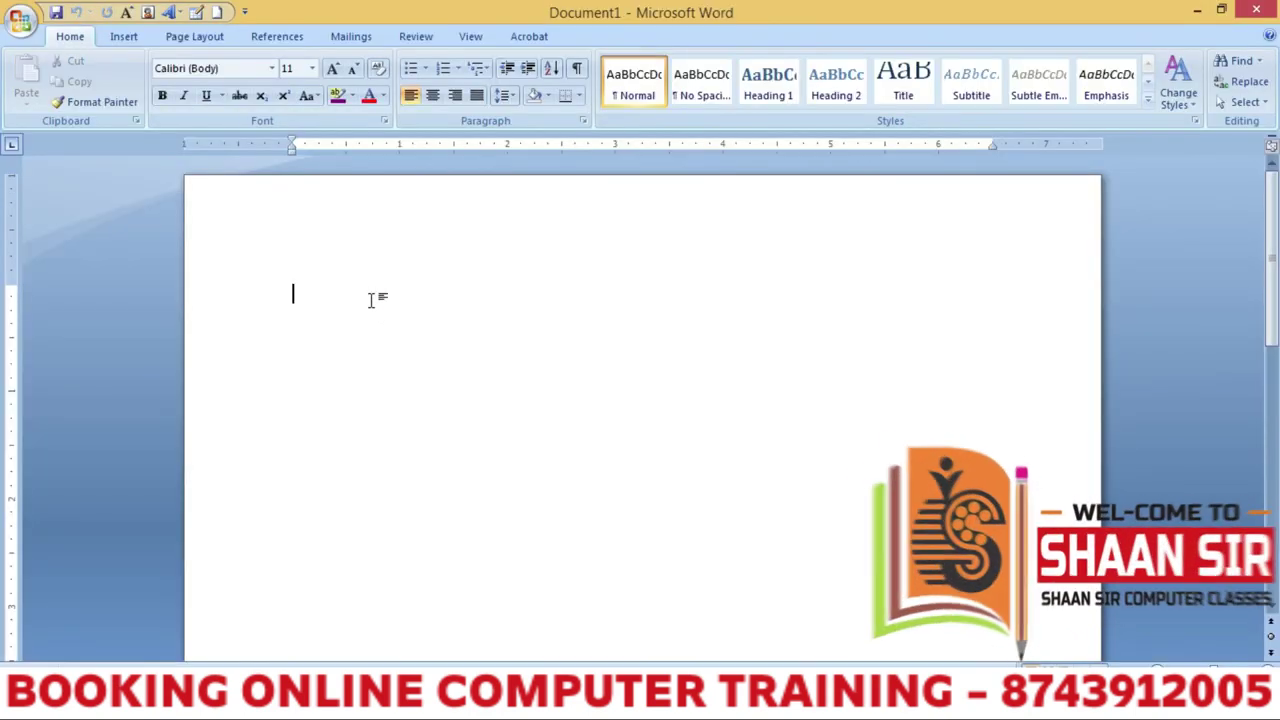
Place the insertion point on the blank Word Document1 page.
{"action": "left_click", "coordinate": [371, 300]}
{"action": "type", "text": "=rand()"}
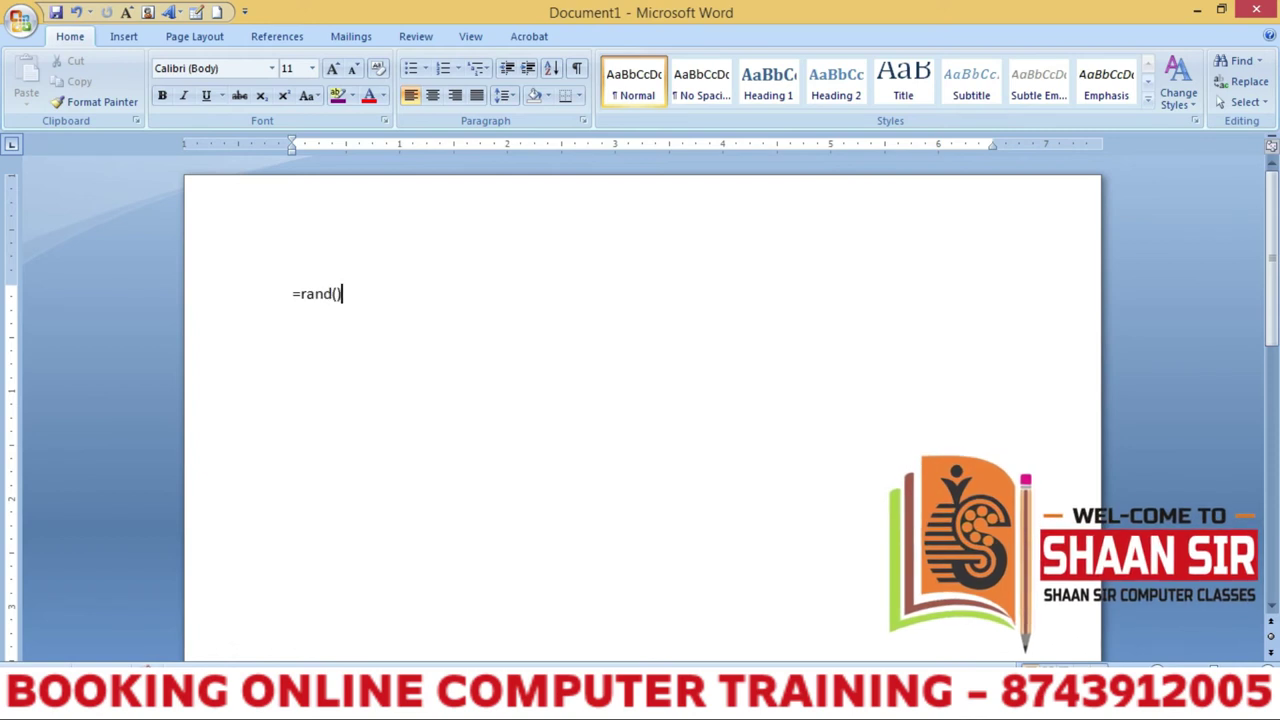
Generate three paragraphs of sample text with =rand() and put the cursor before the first word.
{"action": "key", "text": "Return"}
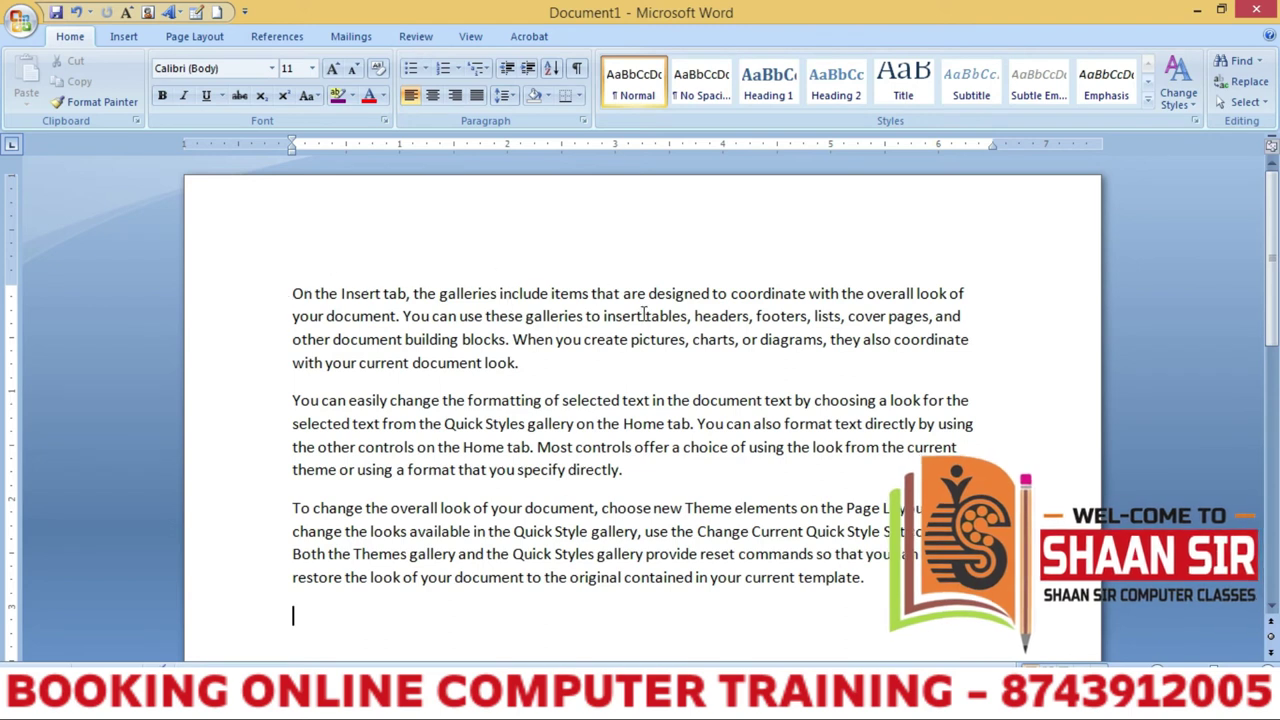
{"action": "left_click", "coordinate": [293, 293]}
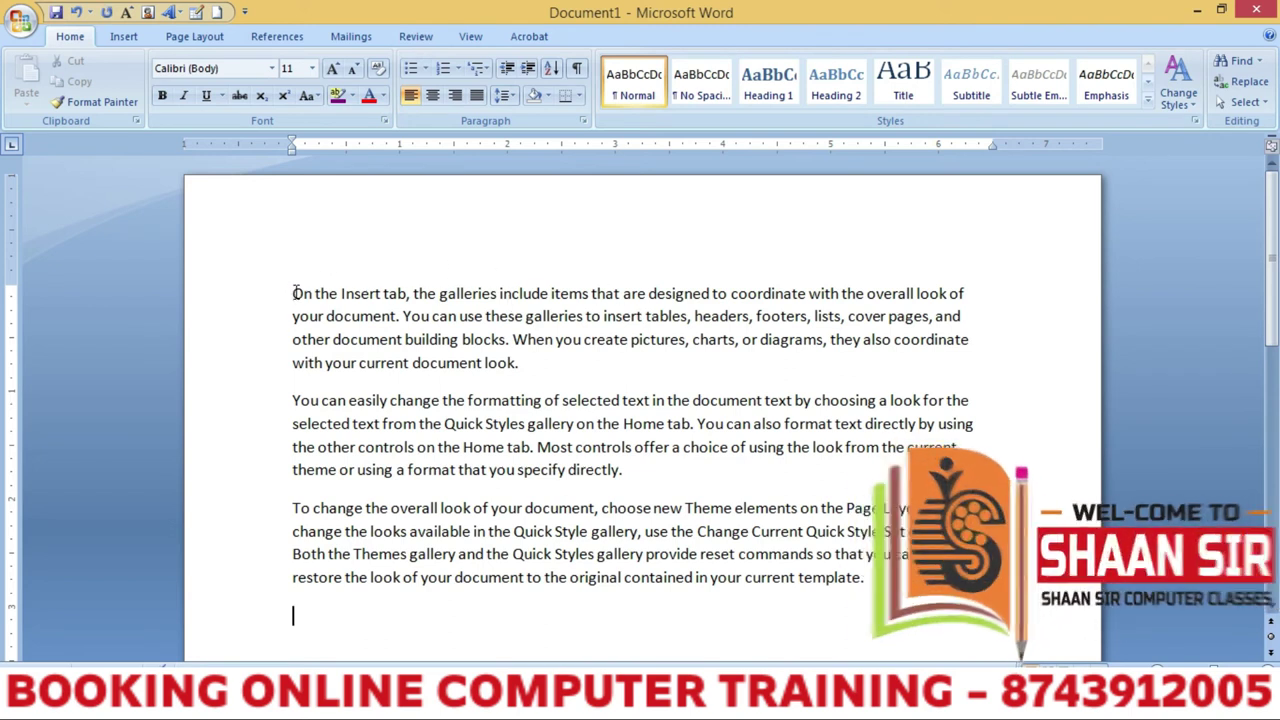
Select all the sample text and apply Times New Roman, then Impact, then AAGautam as its font.
{"action": "left_click_drag", "start_coordinate": [293, 293], "coordinate": [818, 583]}
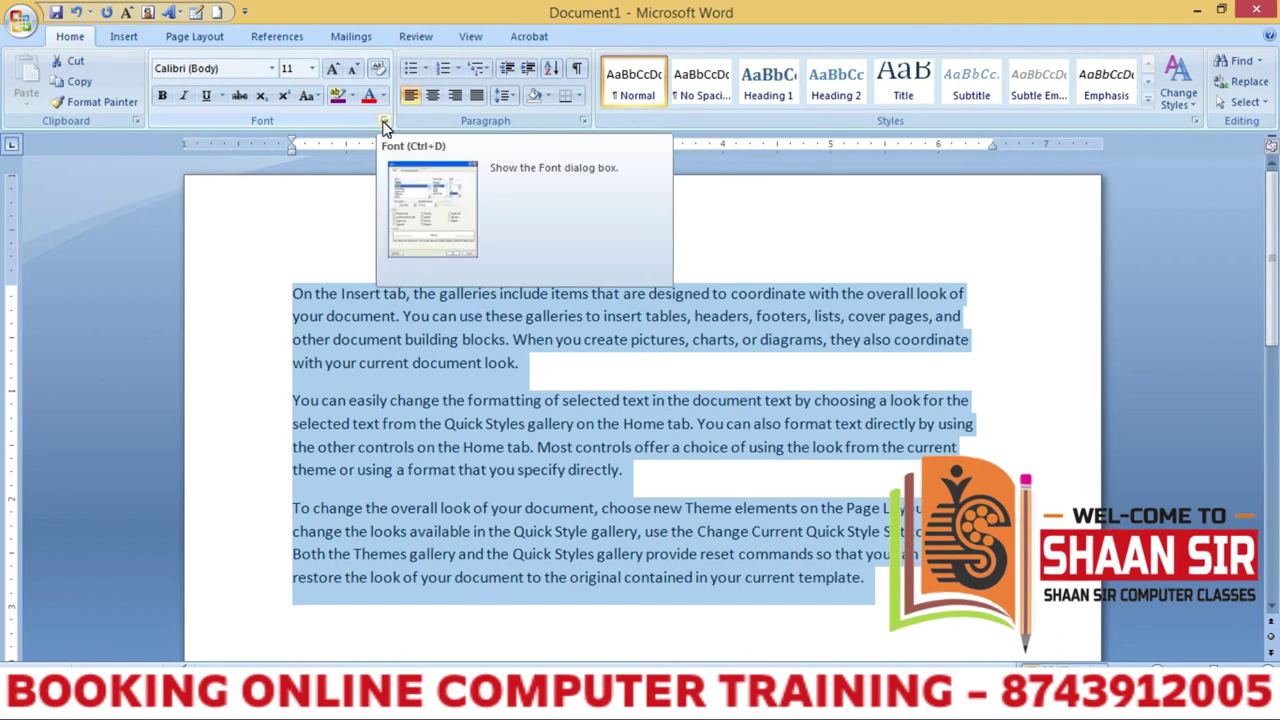
{"action": "left_click", "coordinate": [273, 69]}
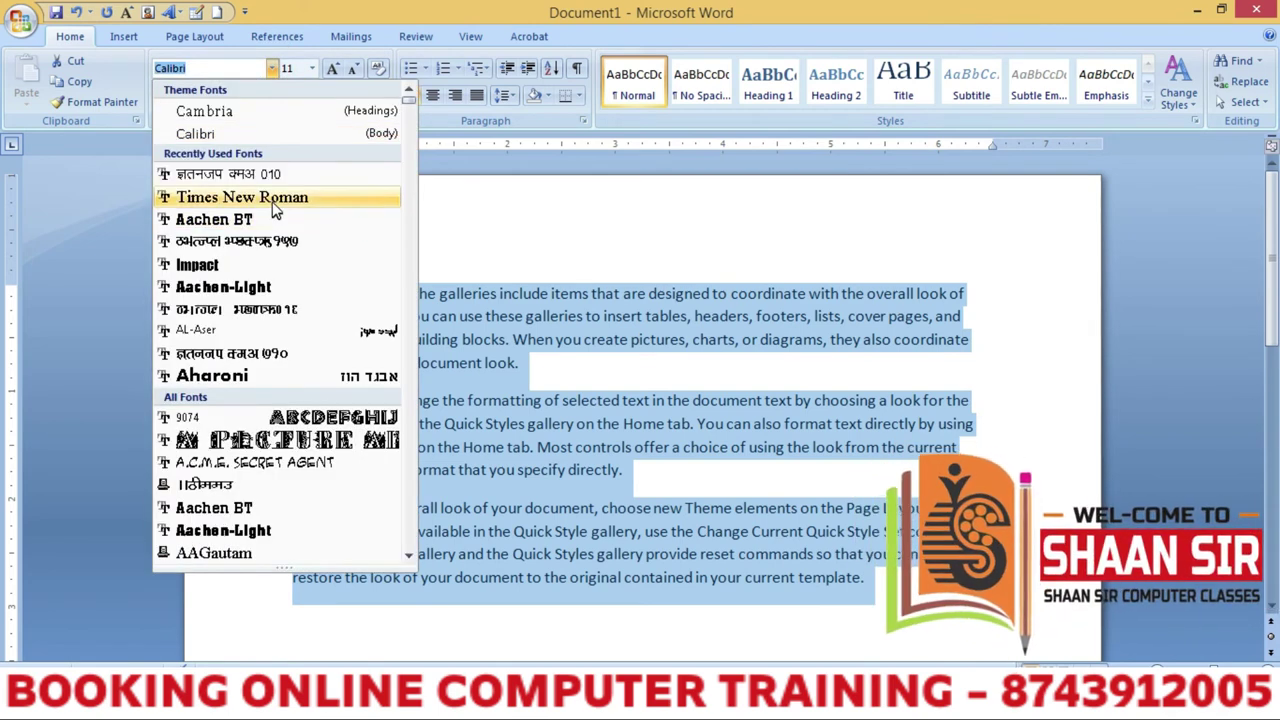
{"action": "left_click", "coordinate": [268, 197]}
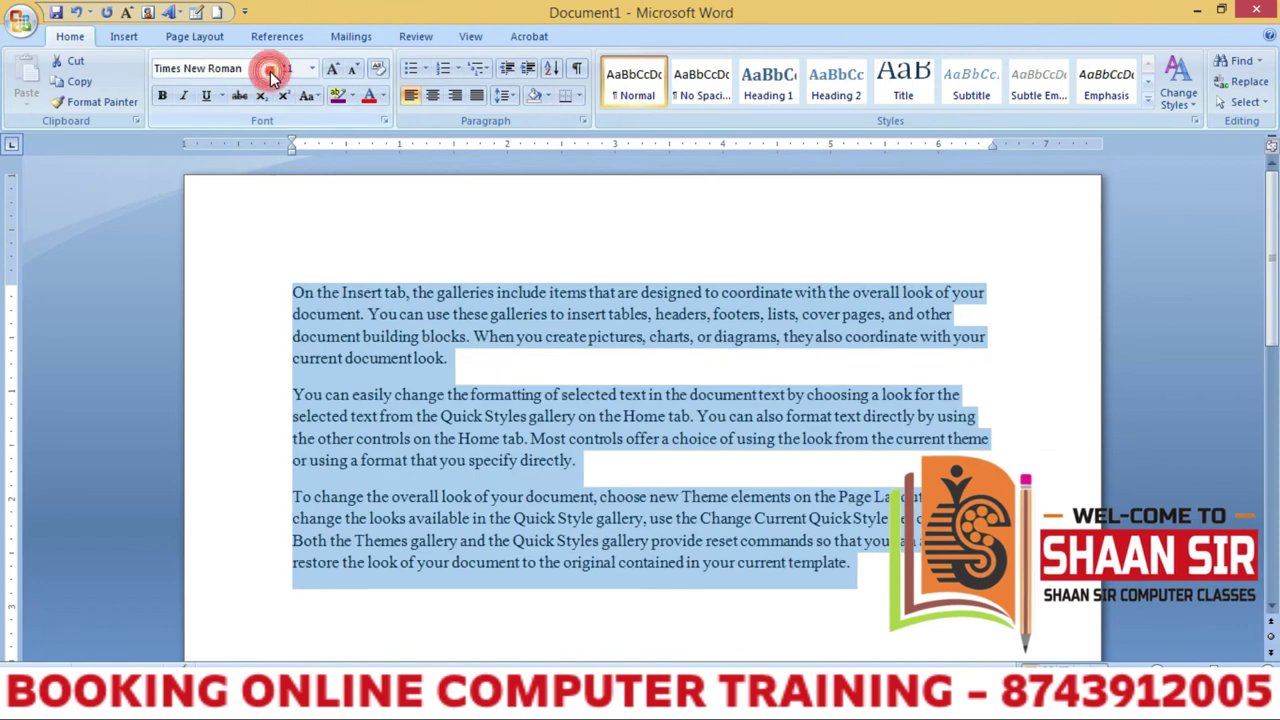
{"action": "left_click", "coordinate": [271, 68]}
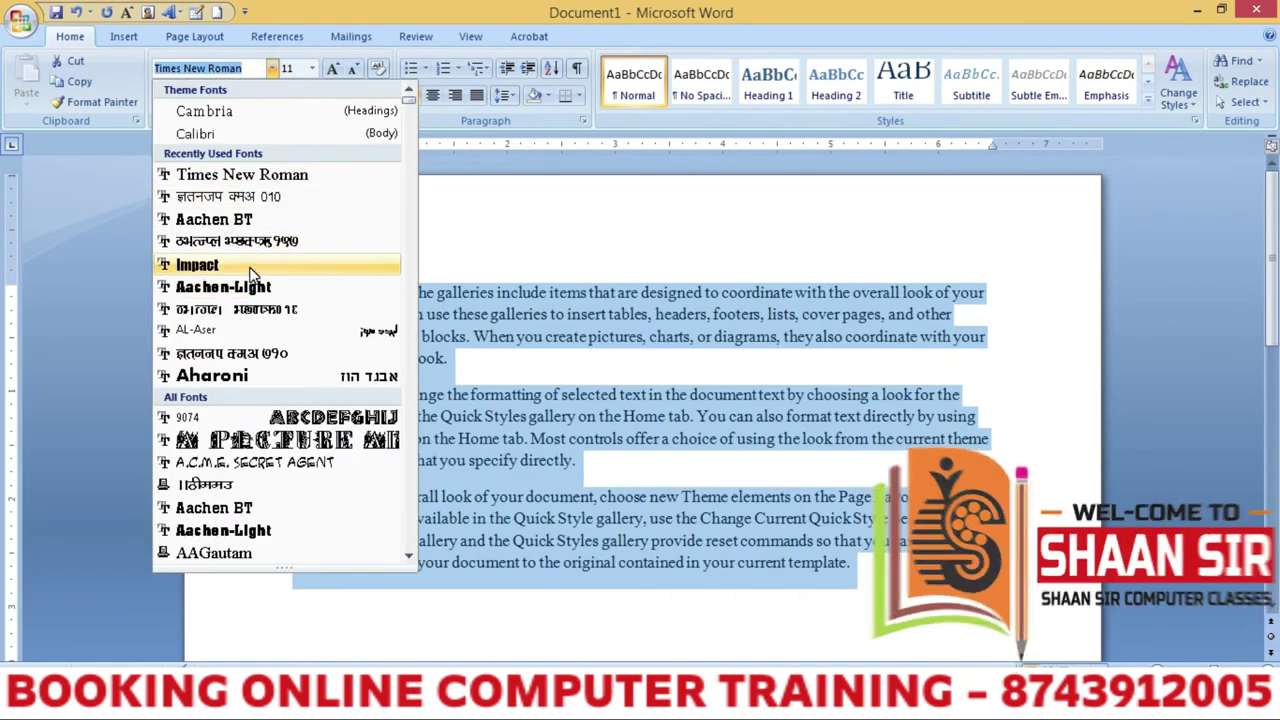
{"action": "left_click", "coordinate": [250, 265]}
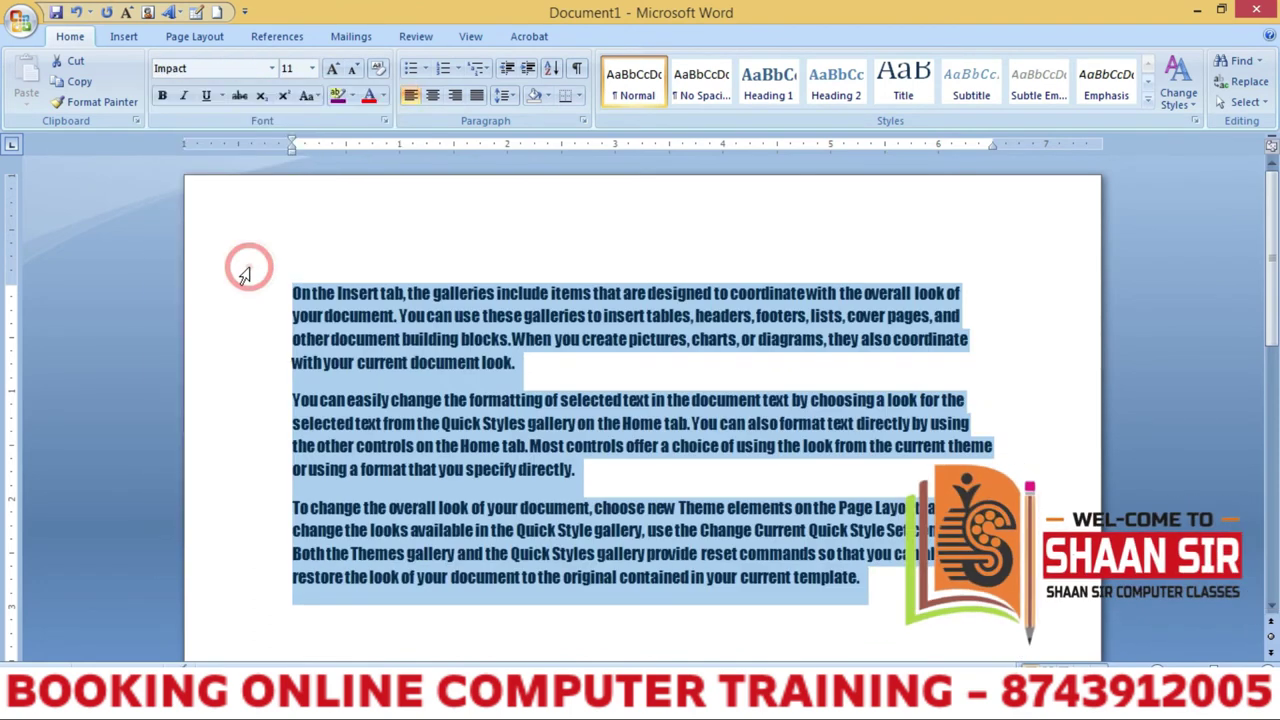
{"action": "left_click", "coordinate": [270, 70]}
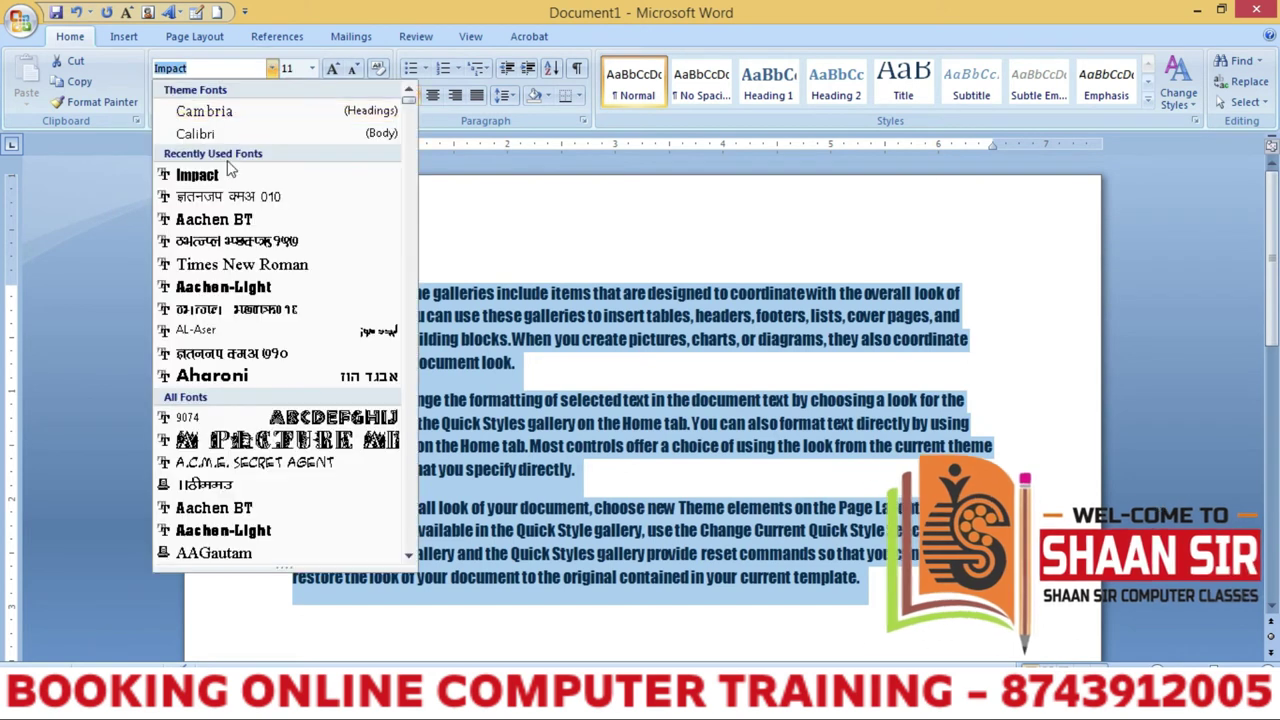
{"action": "left_click", "coordinate": [240, 553]}
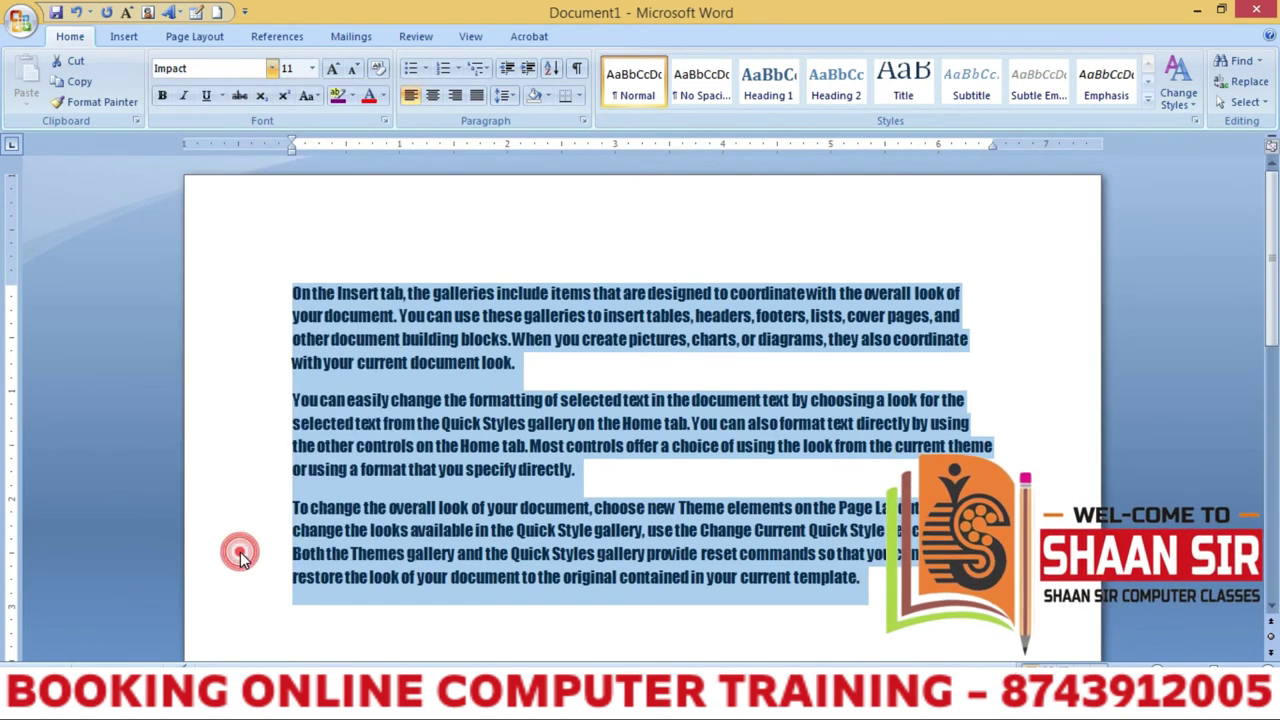
Set the sample text to 8, then 72 point, then grow it up to 180.
{"action": "left_click", "coordinate": [311, 69]}
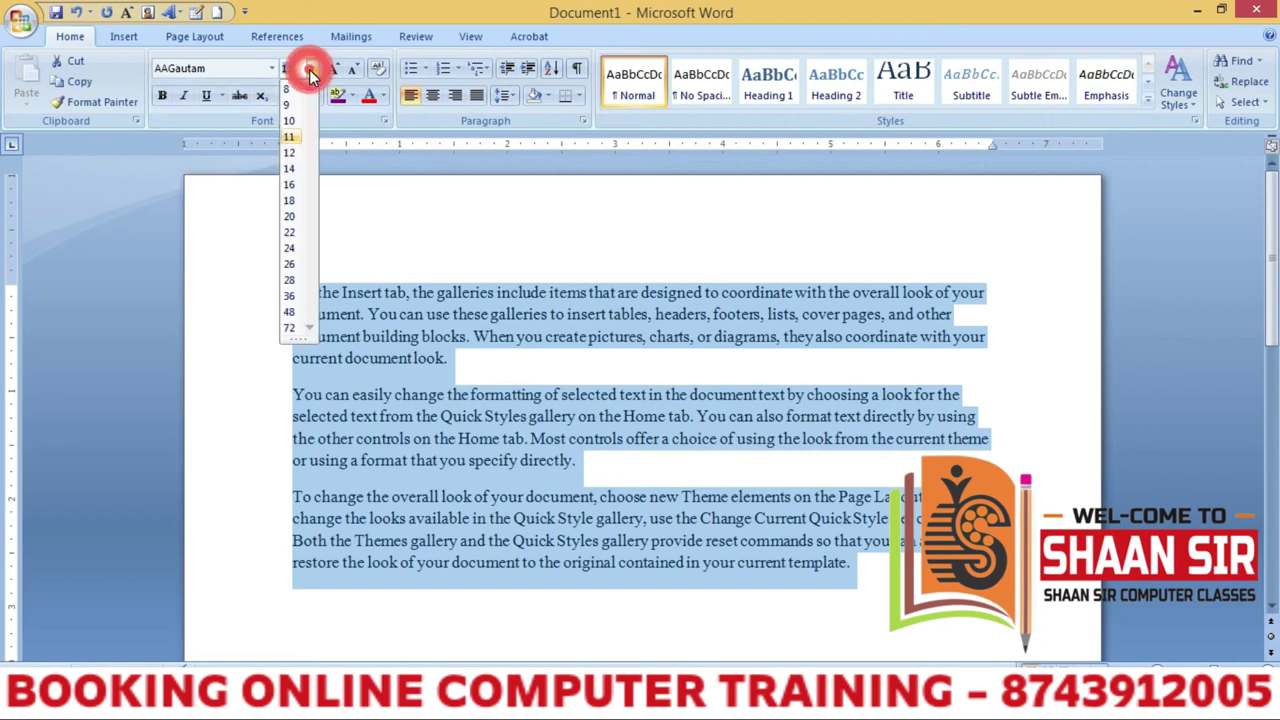
{"action": "left_click", "coordinate": [288, 89]}
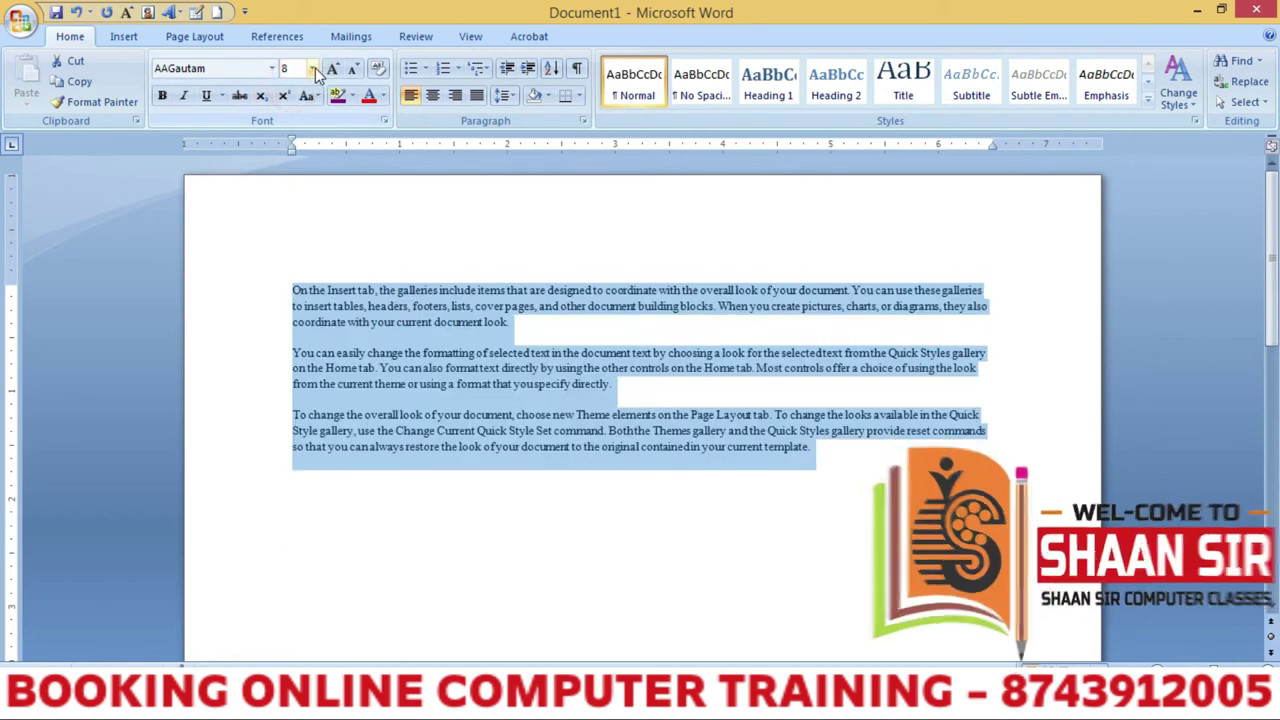
{"action": "left_click", "coordinate": [311, 68]}
{"action": "left_click", "coordinate": [288, 328]}
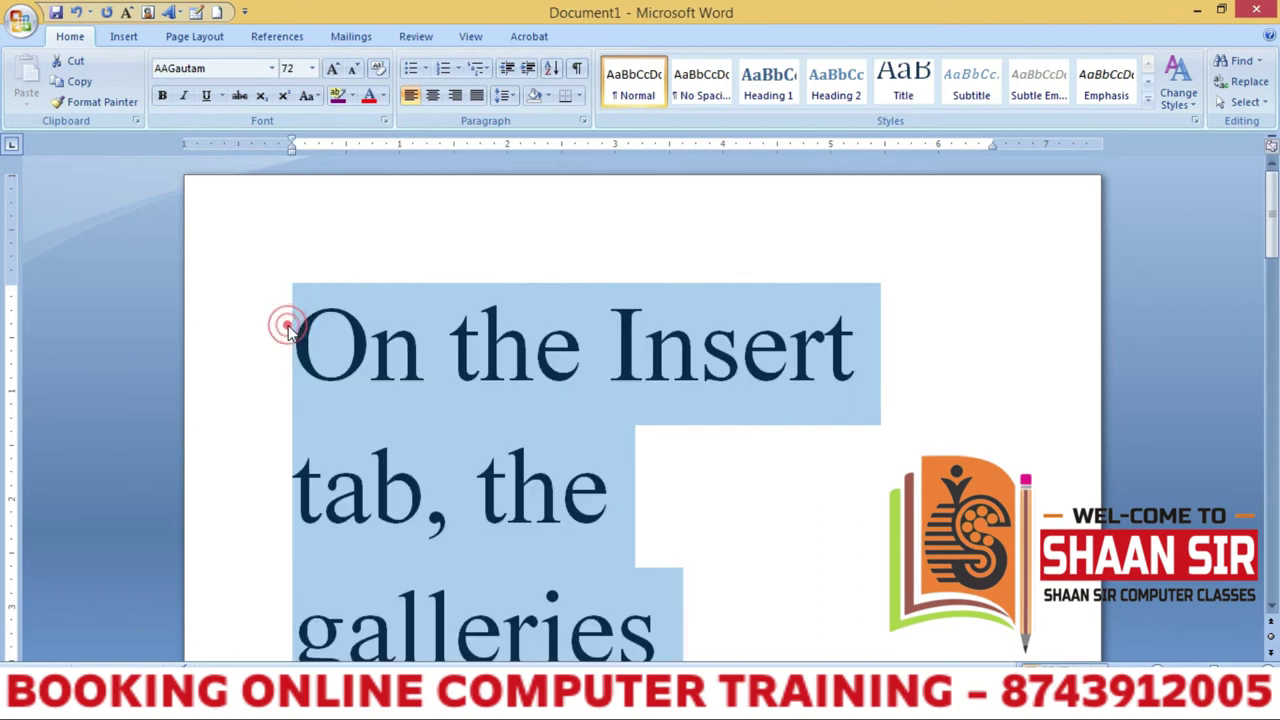
{"action": "left_click", "coordinate": [333, 72]}
{"action": "left_click", "coordinate": [333, 70]}
{"action": "left_click", "coordinate": [333, 70]}
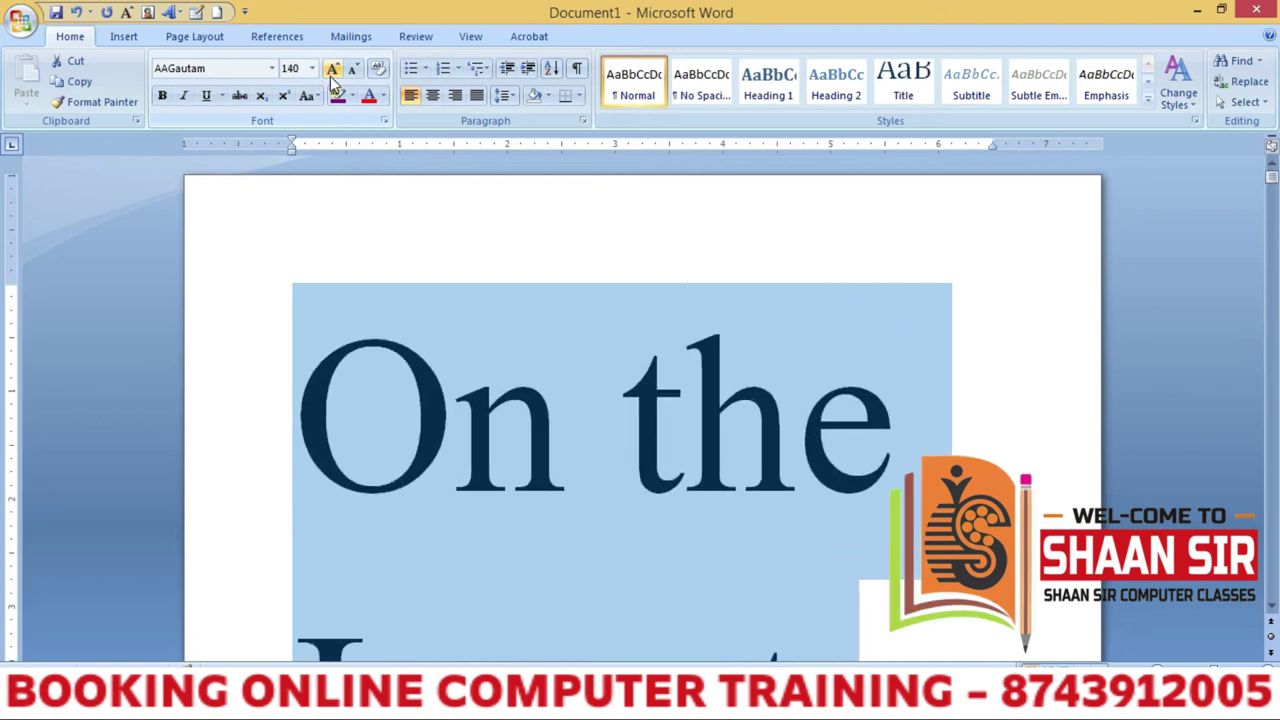
{"action": "left_click", "coordinate": [333, 70]}
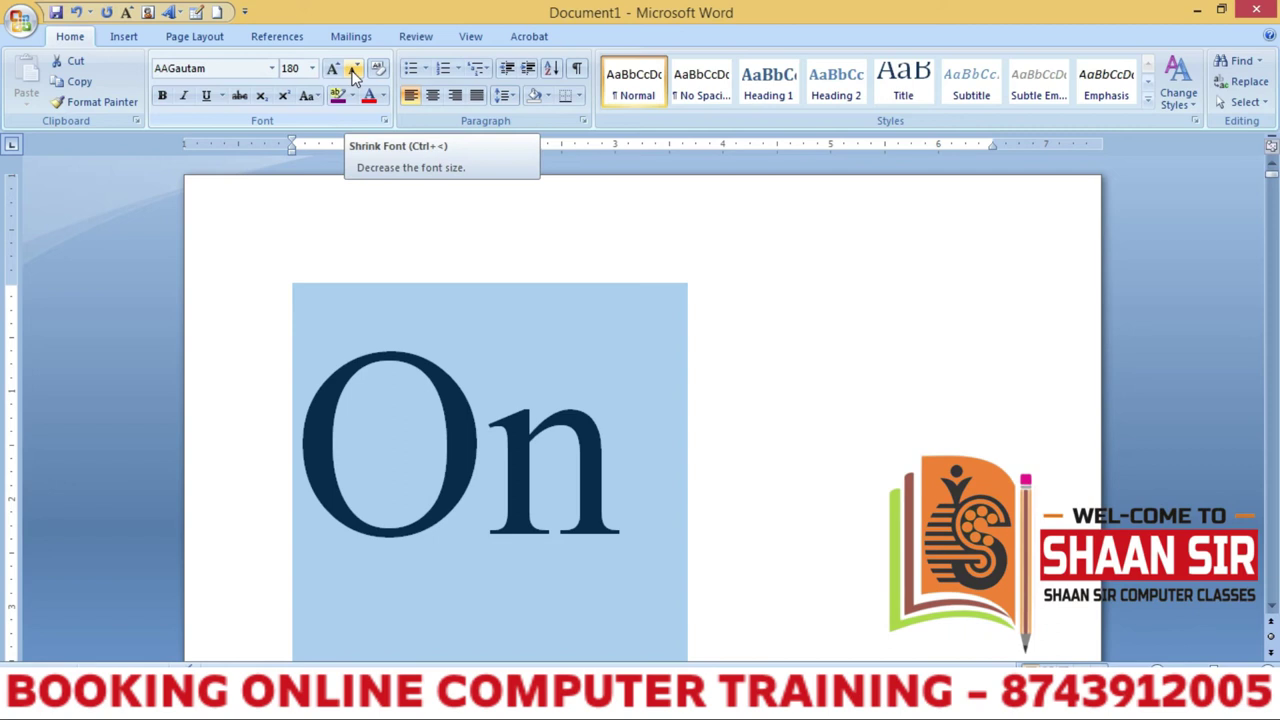
Shrink the sample text step by step back down to 36 point.
{"action": "left_click", "coordinate": [354, 70]}
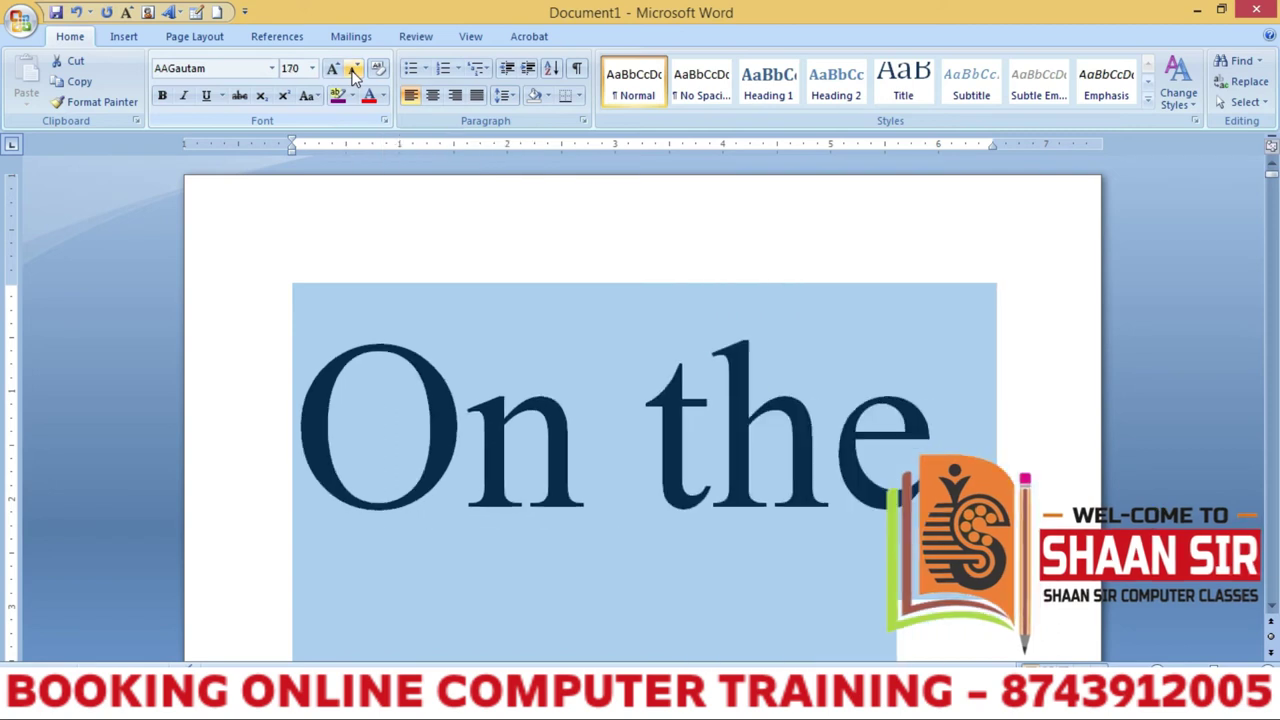
{"action": "left_click", "coordinate": [354, 70]}
{"action": "left_click", "coordinate": [354, 70]}
{"action": "left_click", "coordinate": [354, 70]}
{"action": "left_click", "coordinate": [354, 70]}
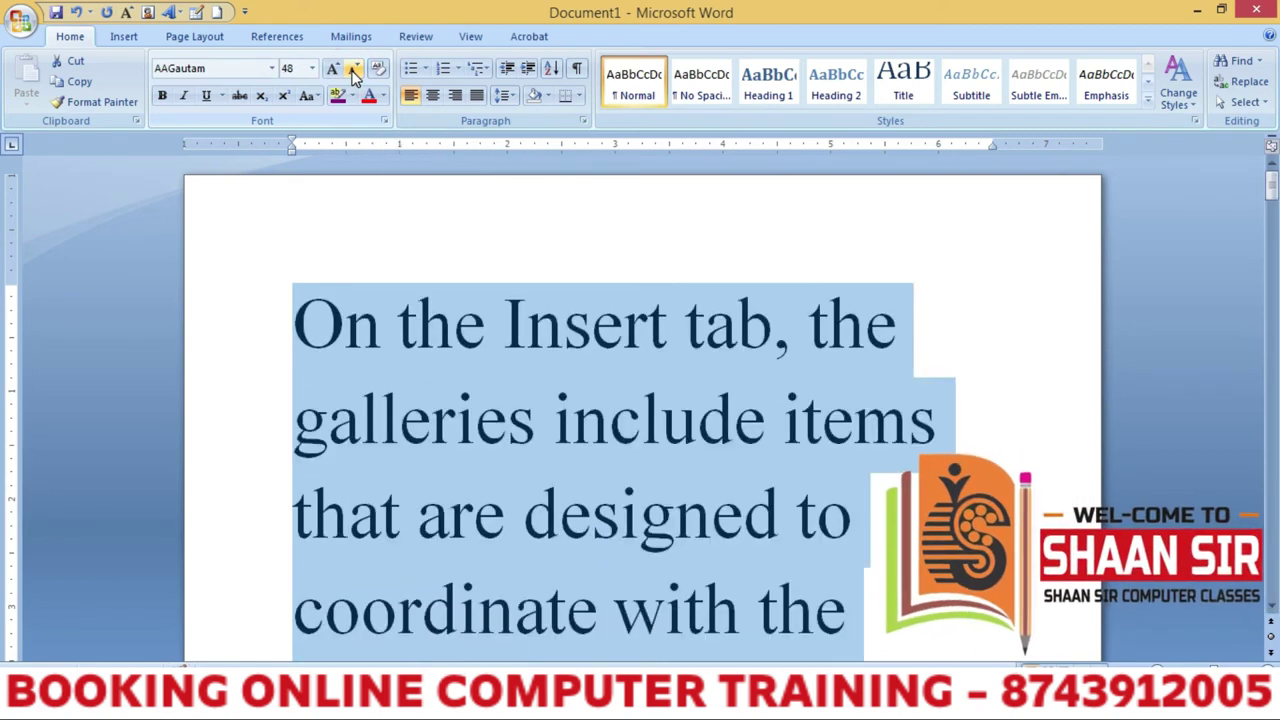
{"action": "left_click", "coordinate": [354, 70]}
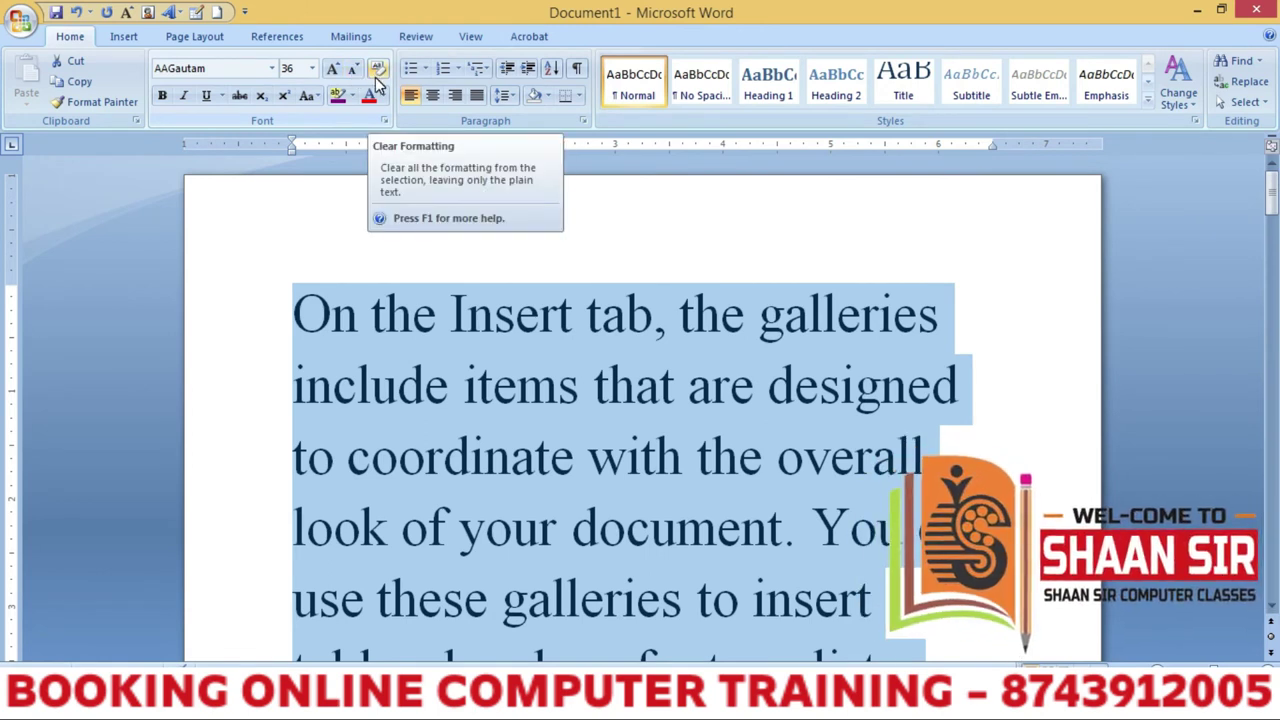
Clear formatting, apply bold, italic and underline, then clear it again to plain Calibri 11.
{"action": "left_click", "coordinate": [377, 74]}
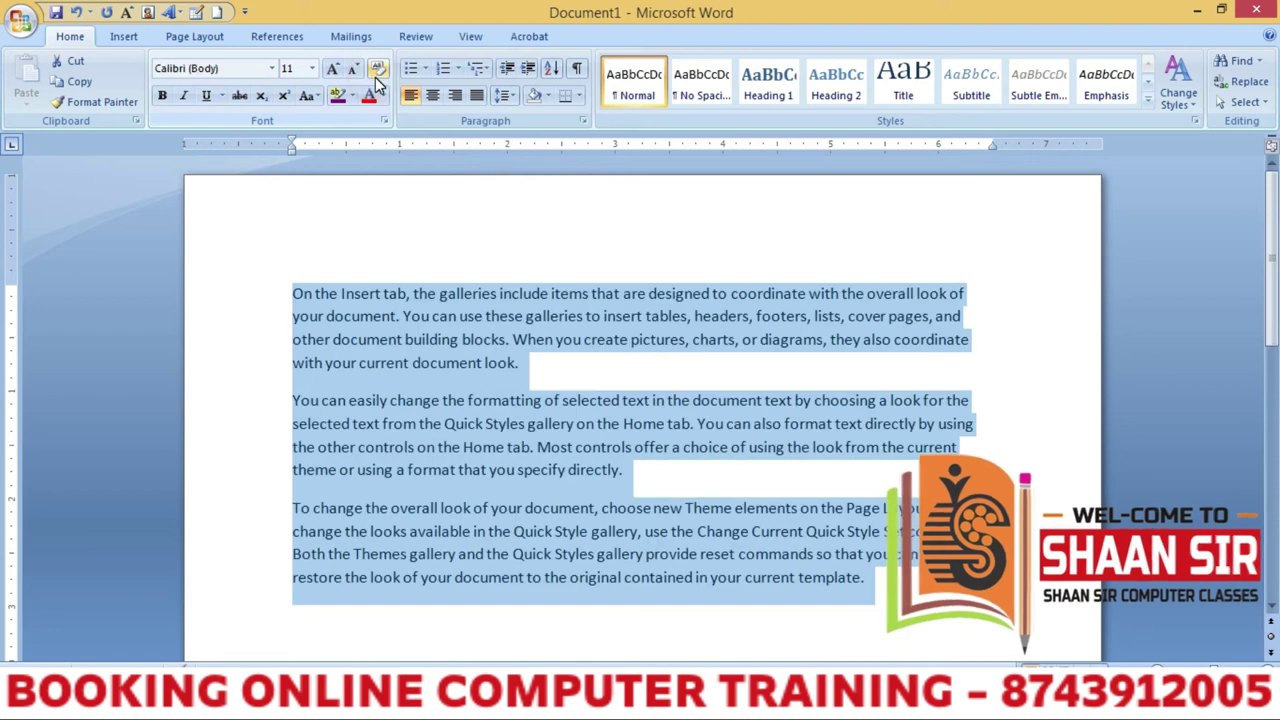
{"action": "left_click", "coordinate": [165, 96]}
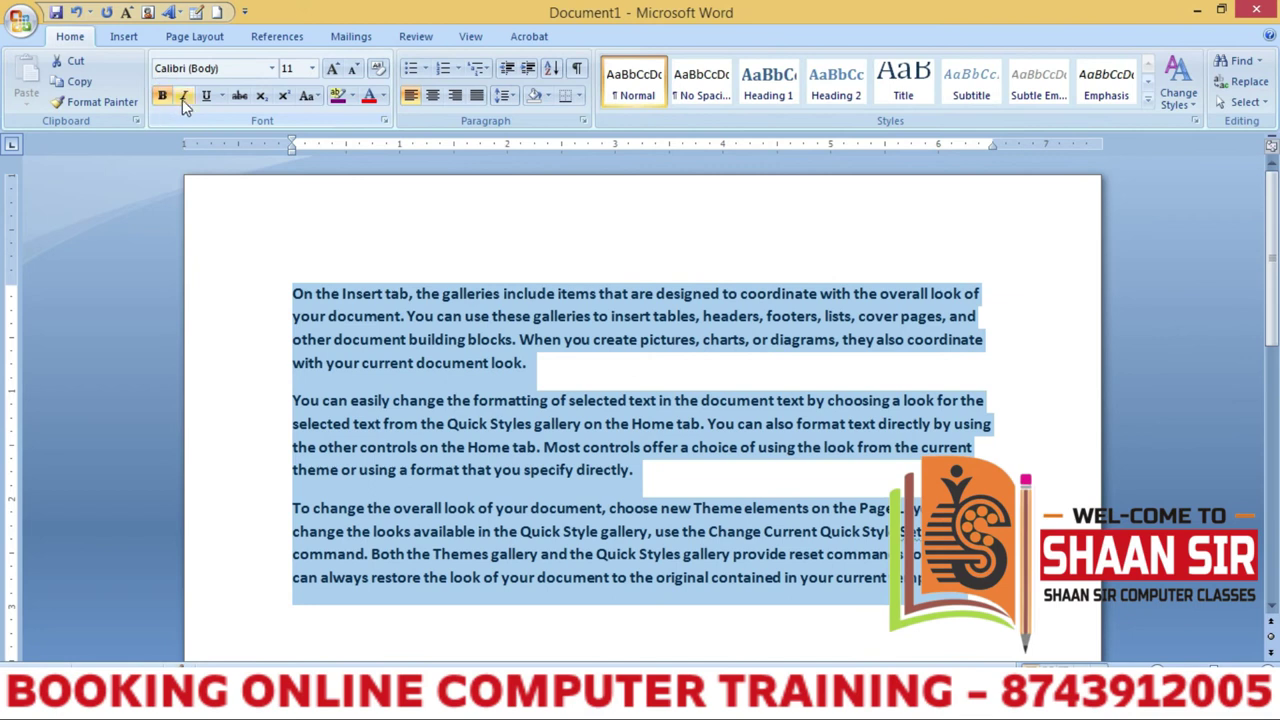
{"action": "left_click", "coordinate": [185, 97]}
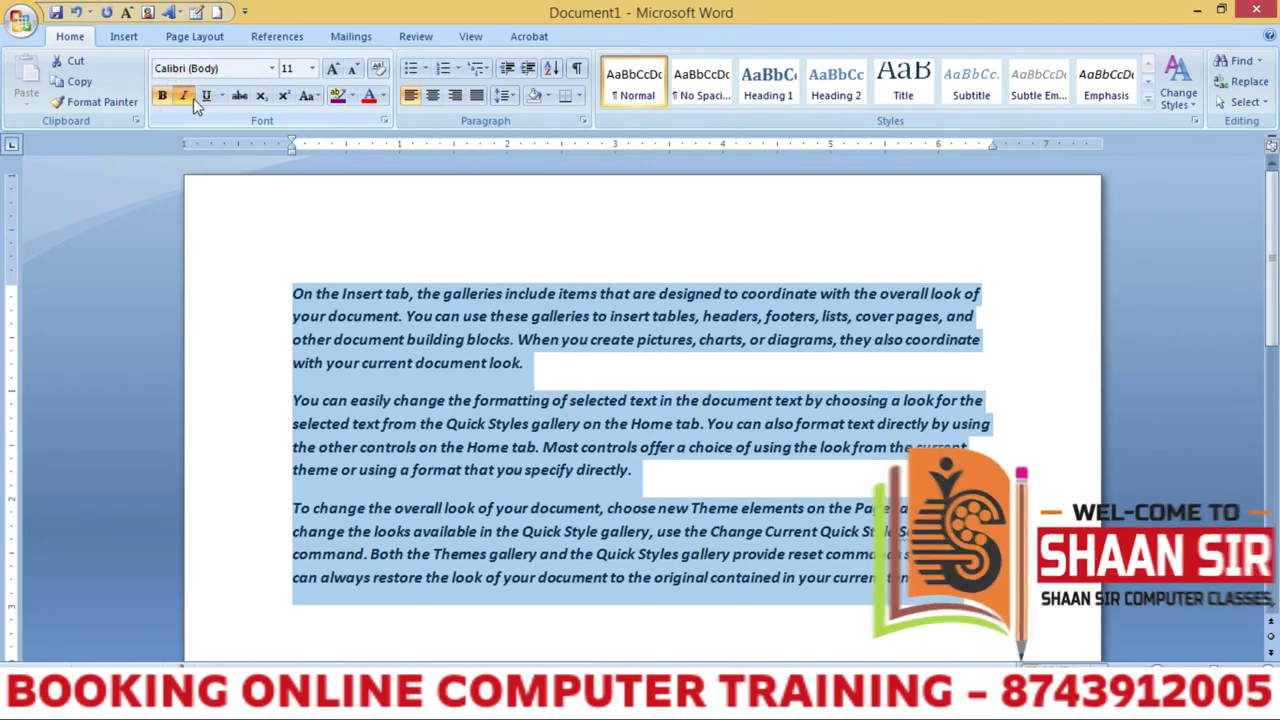
{"action": "left_click", "coordinate": [207, 97]}
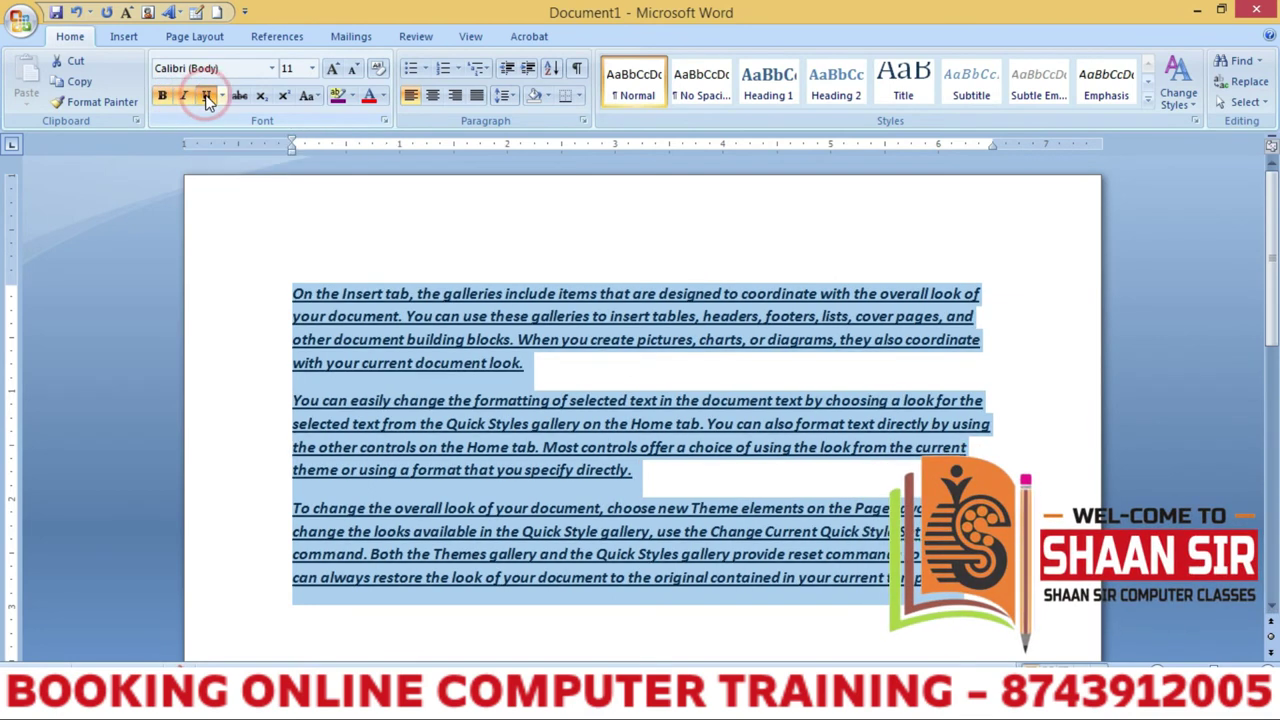
{"action": "left_click", "coordinate": [379, 69]}
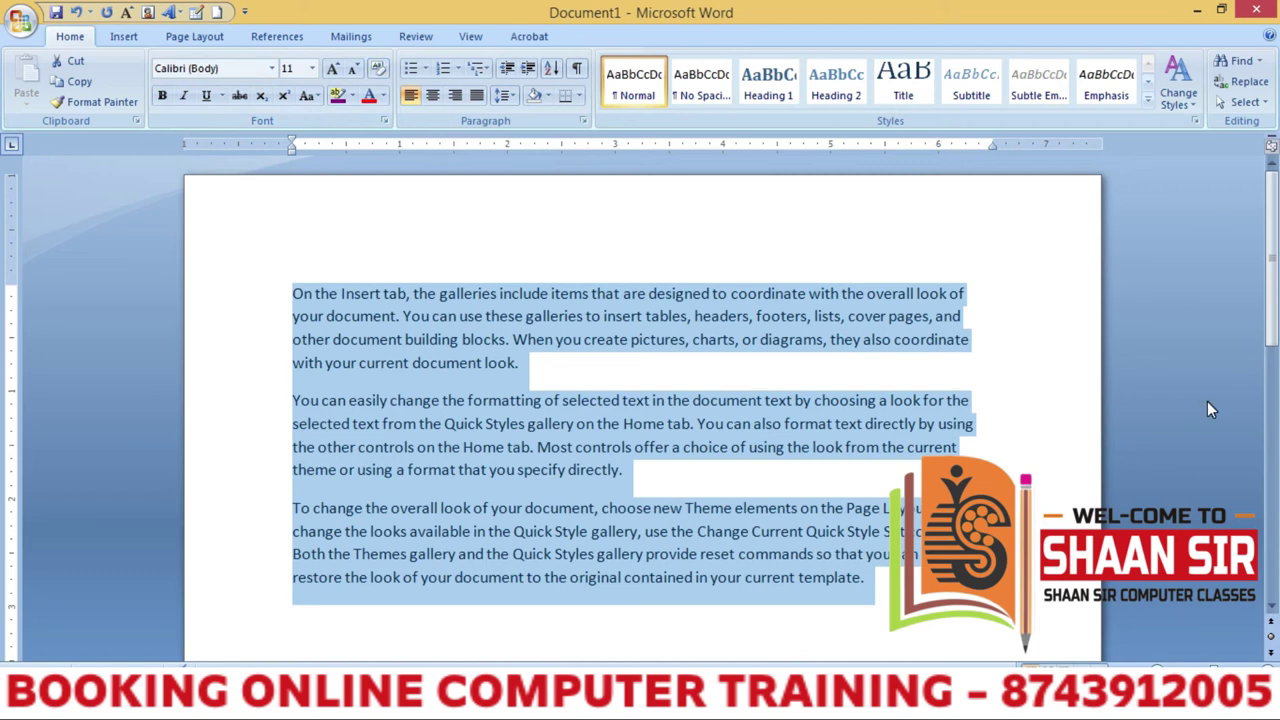
{"action": "scroll", "coordinate": [901, 527], "scroll_direction": "down", "scroll_amount": 2}
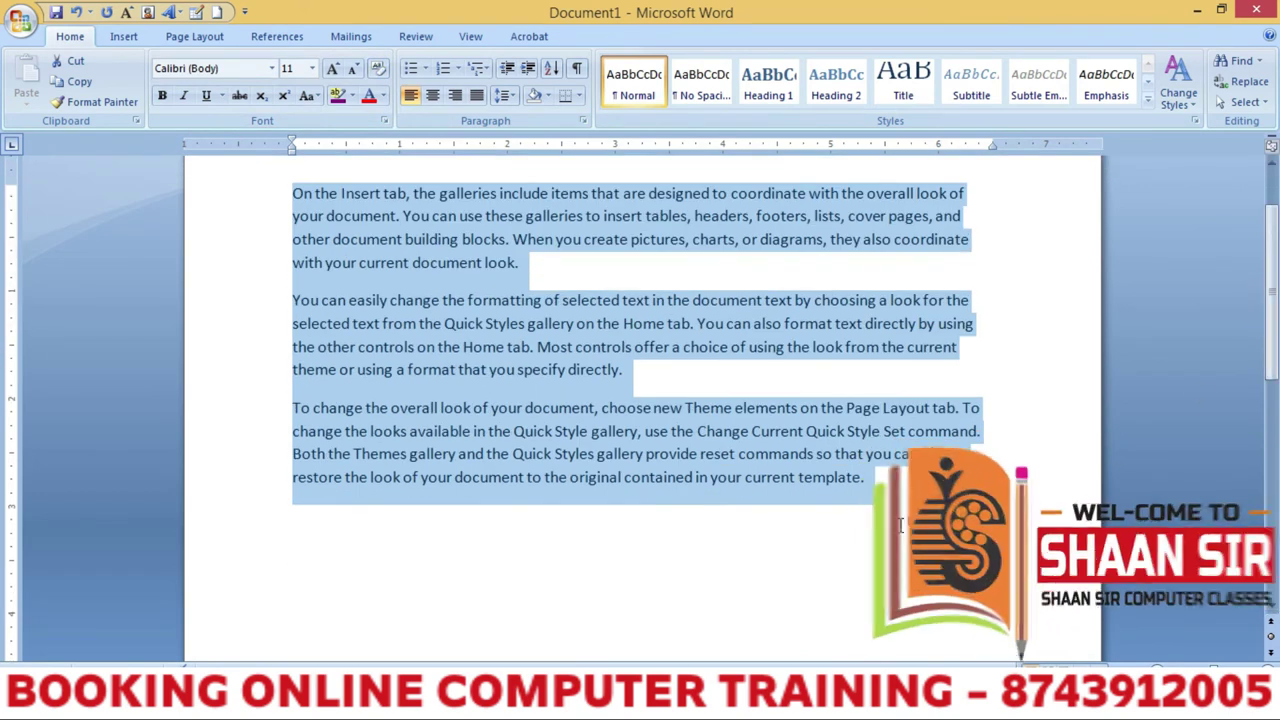
On the line below the text, correct X25 to X2 and enlarge it to 28 point.
{"action": "left_click", "coordinate": [900, 525]}
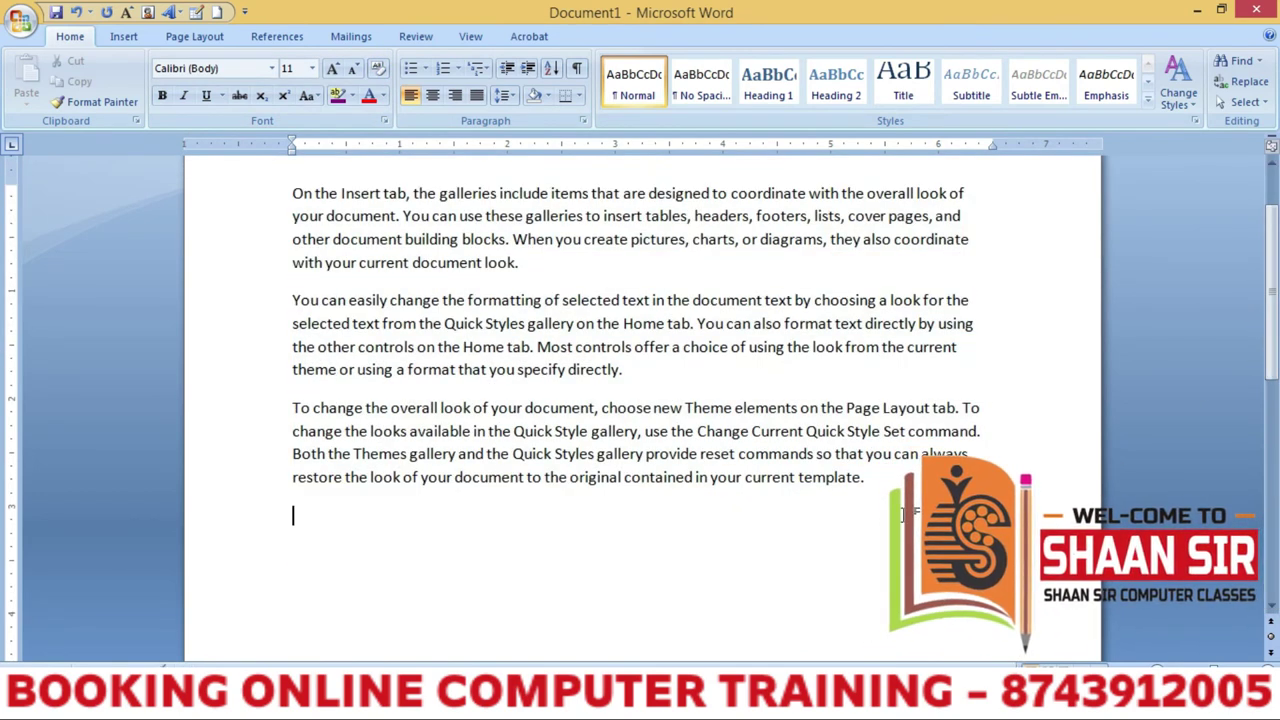
{"action": "type", "text": "X25"}
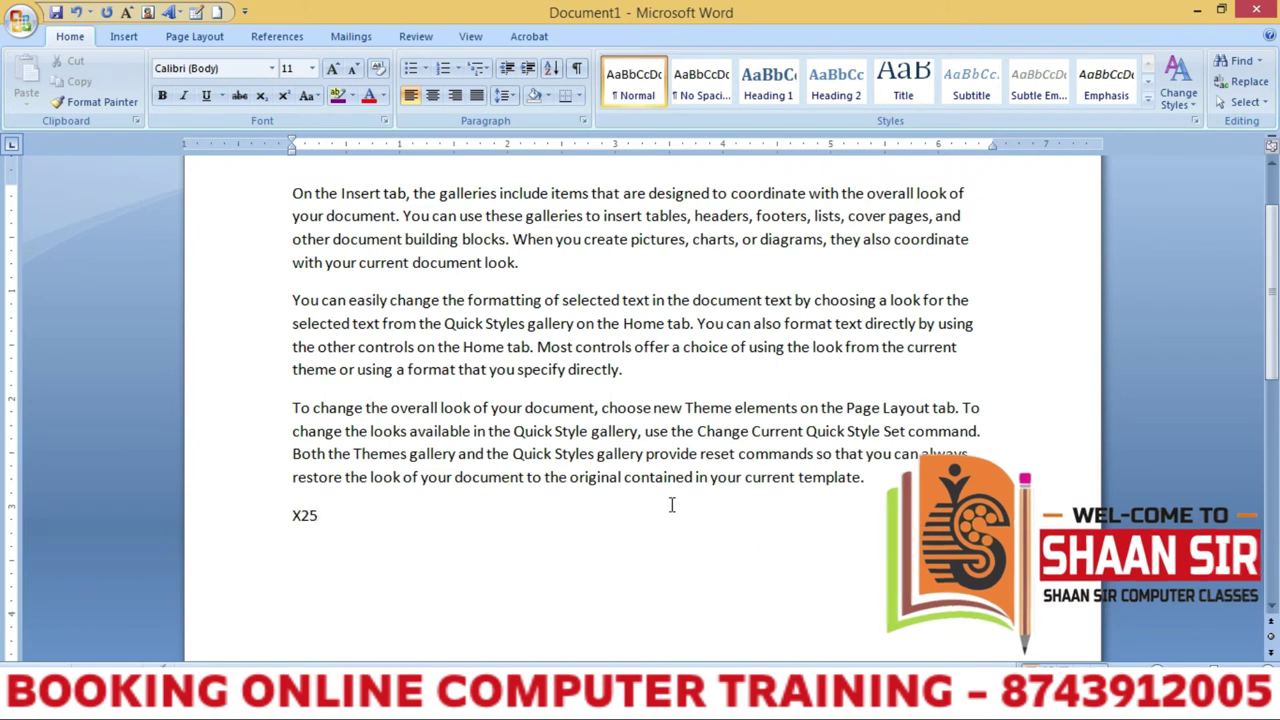
{"action": "key", "text": "BackSpace"}
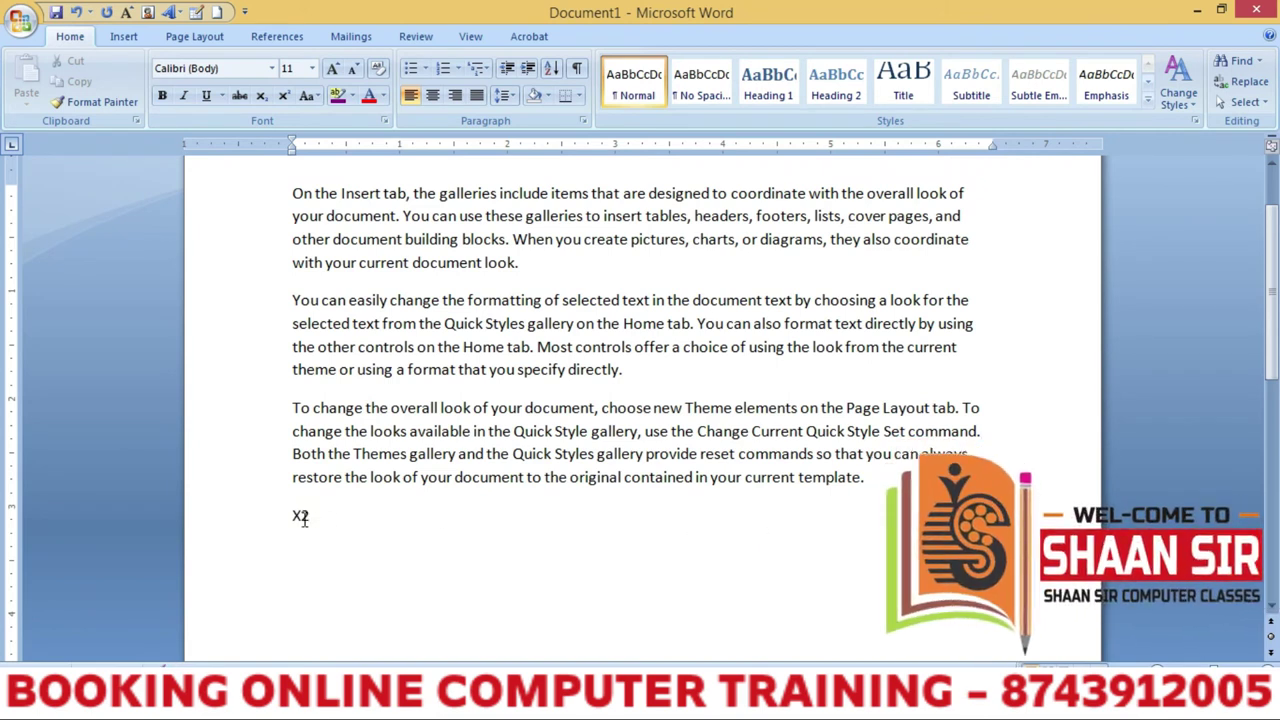
{"action": "left_click_drag", "start_coordinate": [310, 516], "coordinate": [290, 515]}
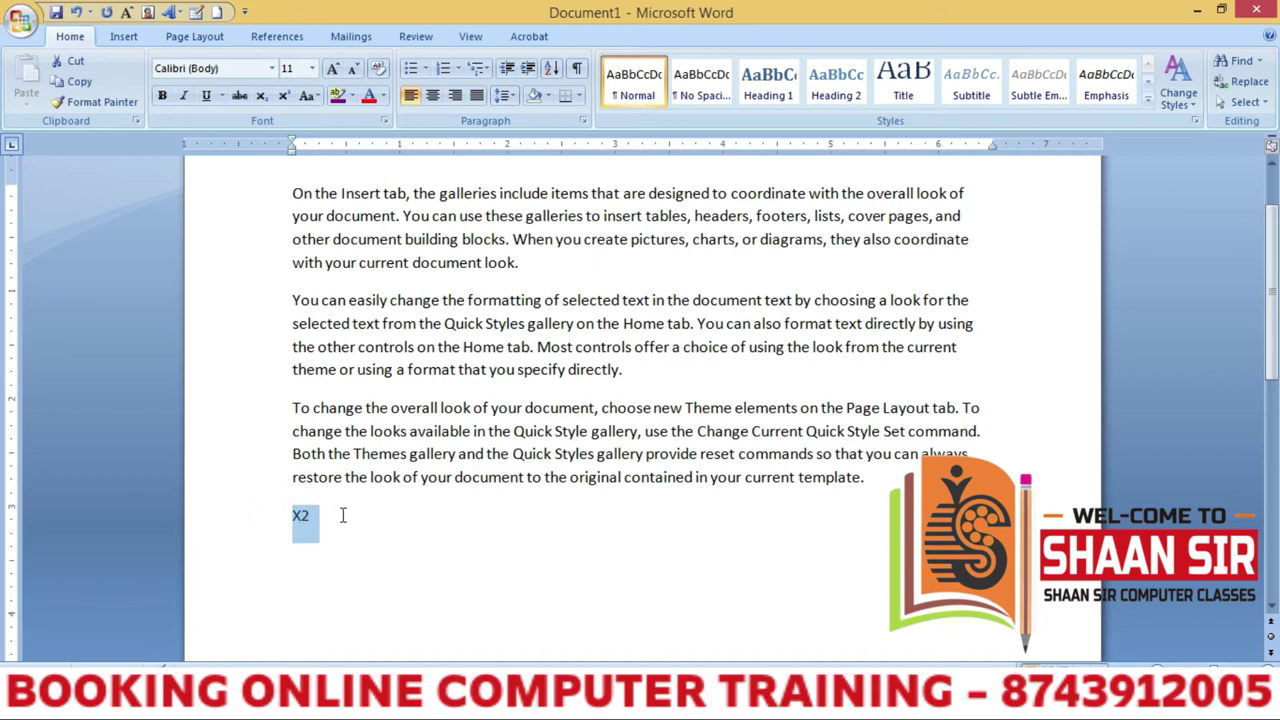
{"action": "left_click", "coordinate": [336, 70]}
{"action": "left_click", "coordinate": [336, 70]}
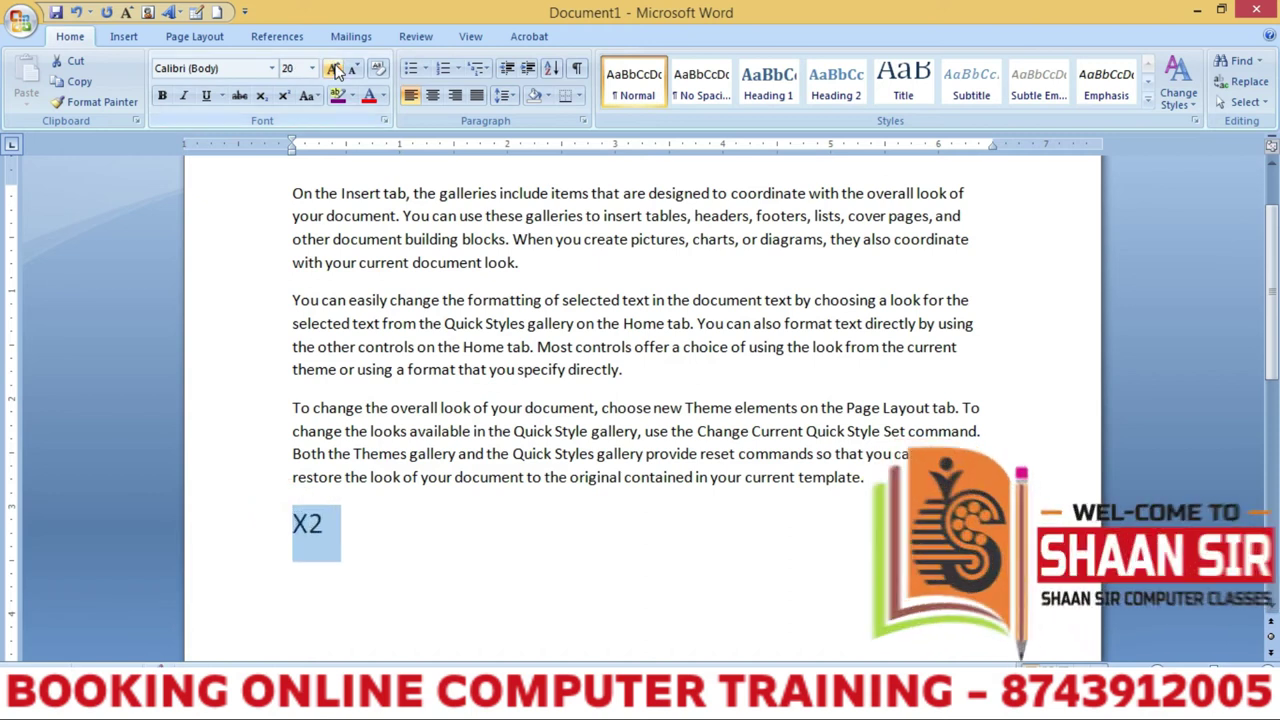
{"action": "left_click", "coordinate": [336, 70]}
{"action": "left_click", "coordinate": [336, 70]}
{"action": "left_click", "coordinate": [423, 517]}
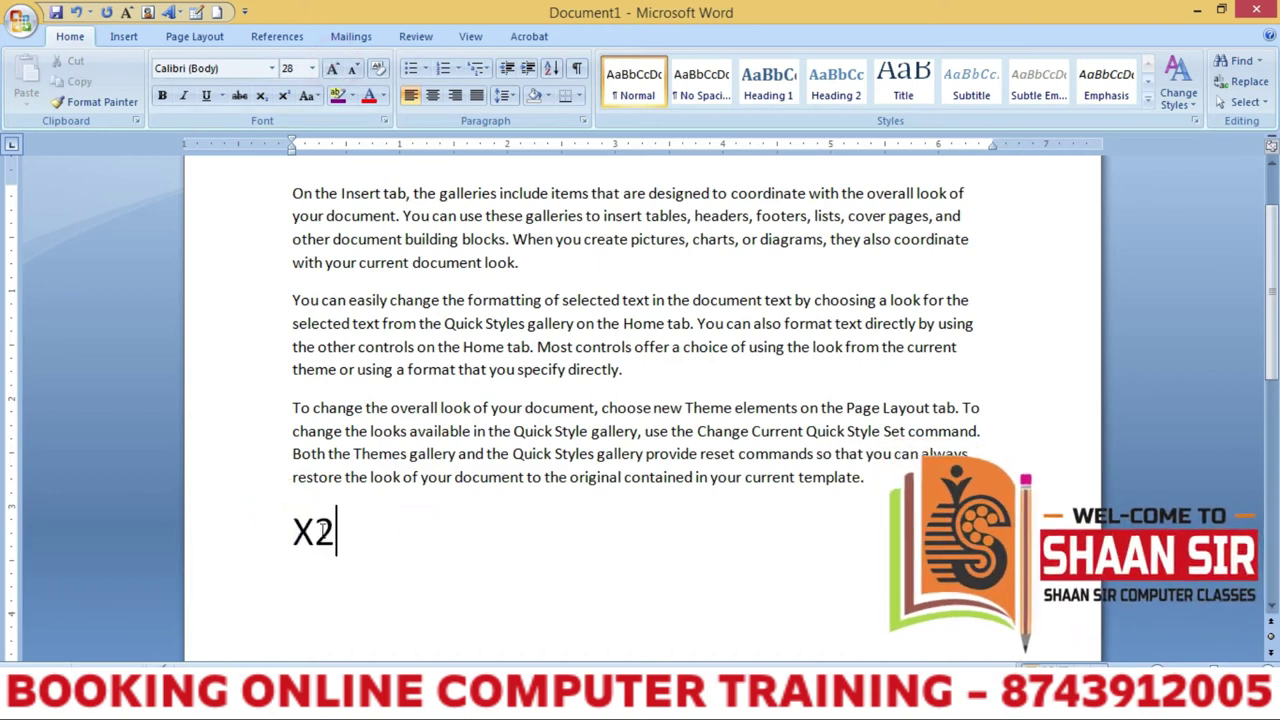
Make the 2 in X2 a subscript.
{"action": "left_click_drag", "start_coordinate": [314, 527], "coordinate": [338, 530]}
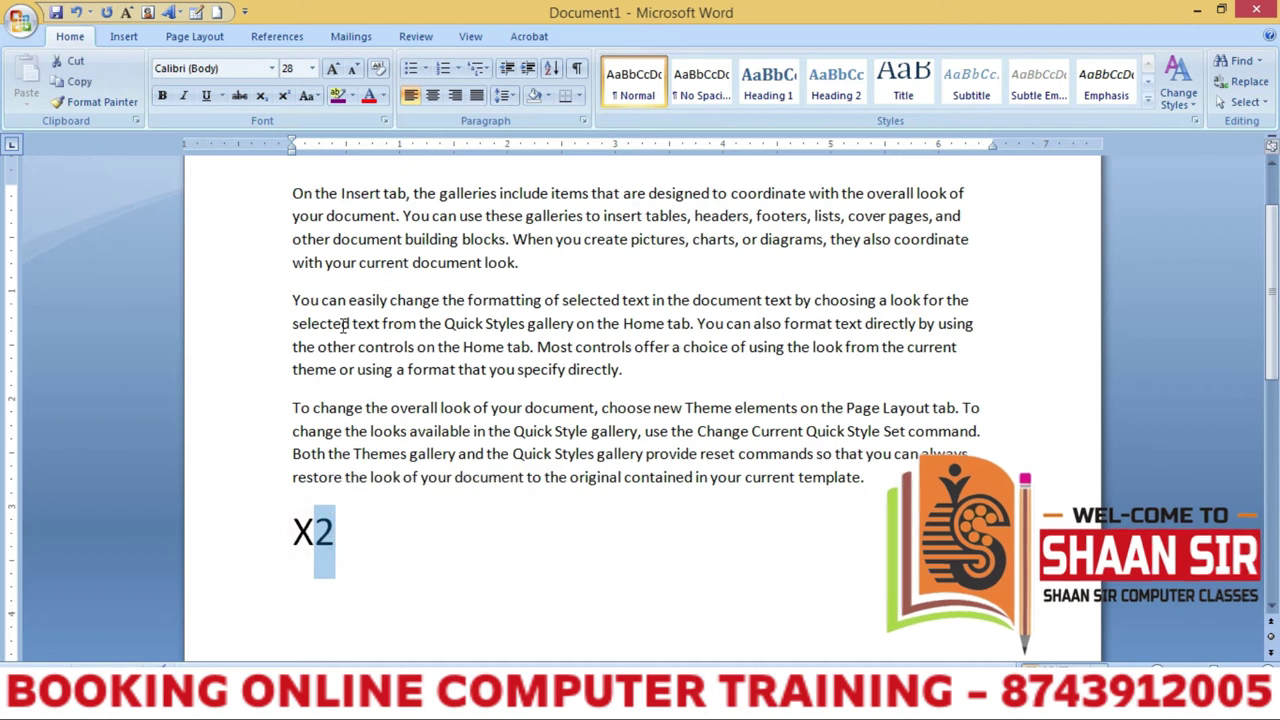
{"action": "left_click", "coordinate": [265, 100]}
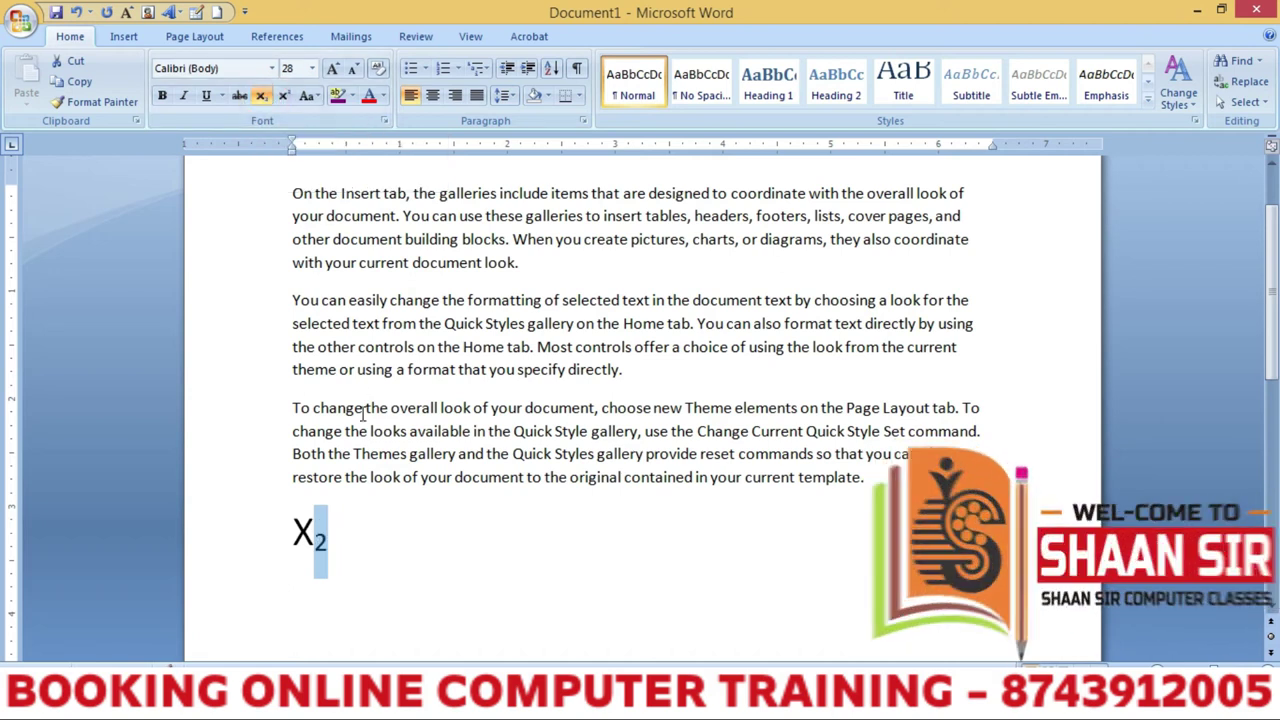
{"action": "left_click", "coordinate": [375, 571]}
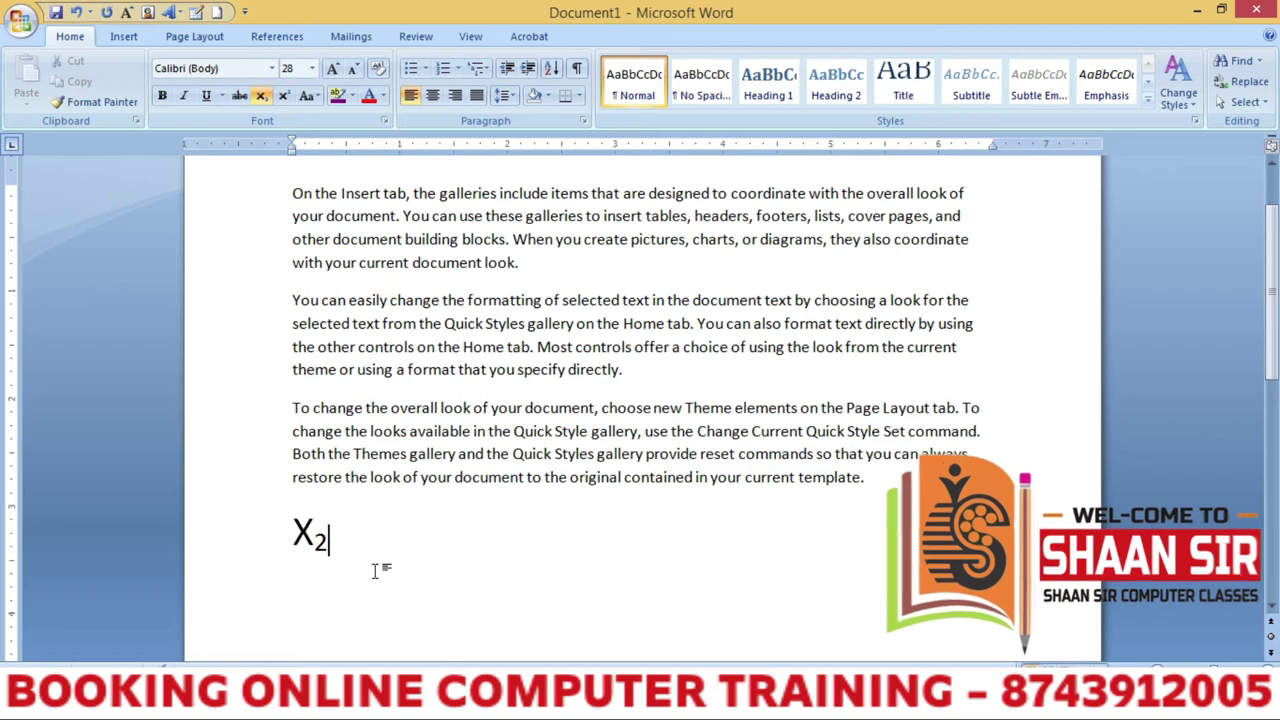
On a new line with cleared formatting, type Co2 and enlarge it to 26 point.
{"action": "key", "text": "Return"}
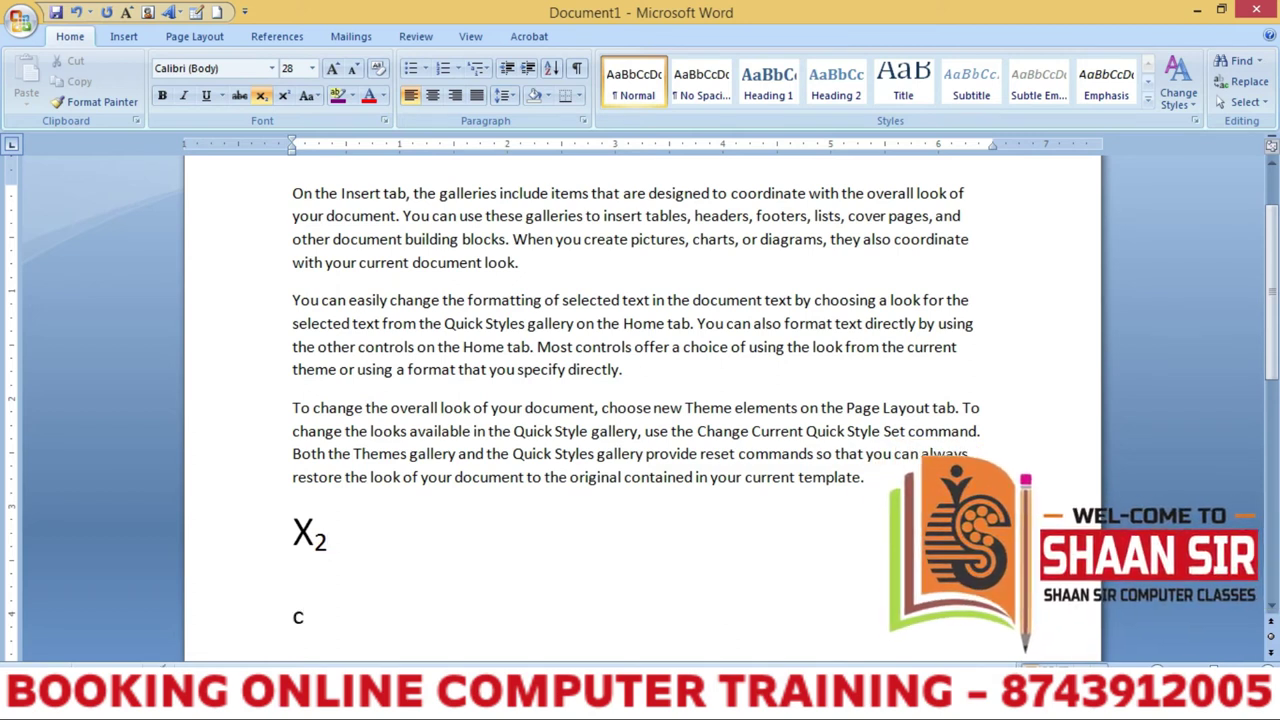
{"action": "left_click", "coordinate": [378, 68]}
{"action": "type", "text": "c"}
{"action": "left_click_drag", "start_coordinate": [286, 588], "coordinate": [380, 583]}
{"action": "left_click", "coordinate": [333, 68]}
{"action": "left_click", "coordinate": [333, 68]}
{"action": "left_click", "coordinate": [333, 68]}
{"action": "left_click", "coordinate": [333, 68]}
{"action": "left_click", "coordinate": [333, 68]}
{"action": "left_click", "coordinate": [333, 68]}
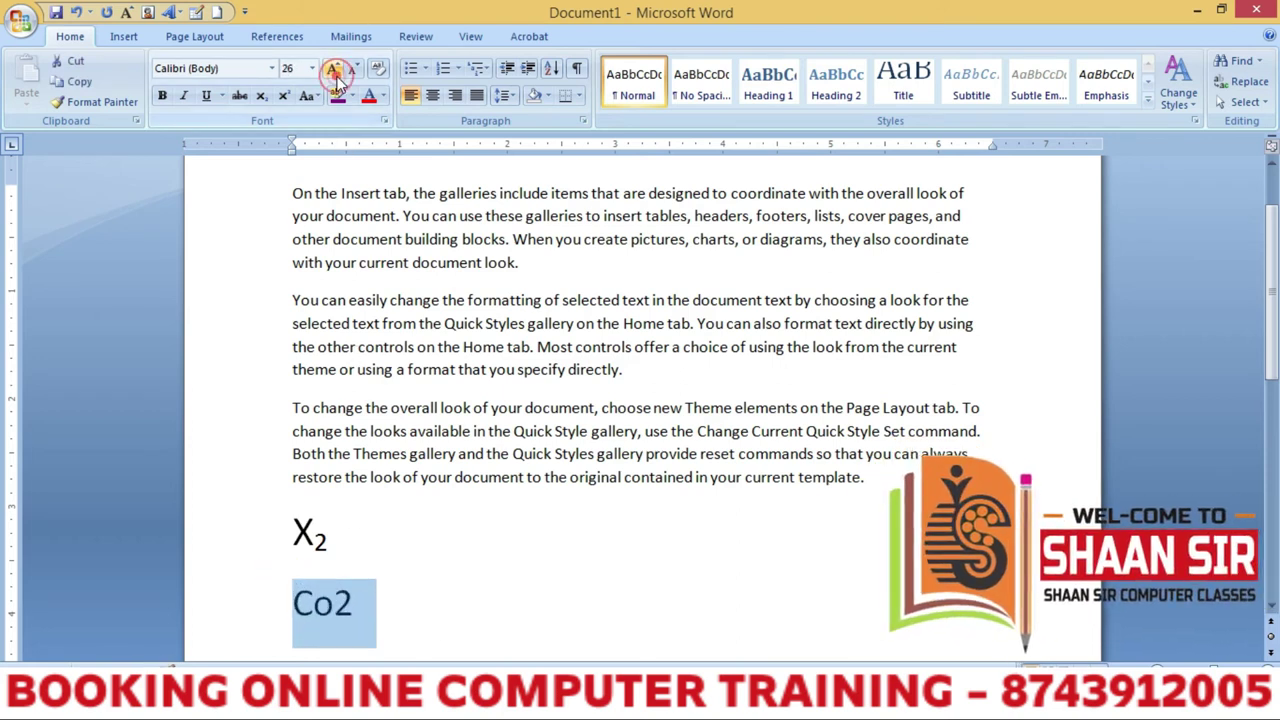
Make the 2 in Co2 a superscript.
{"action": "left_click", "coordinate": [390, 603]}
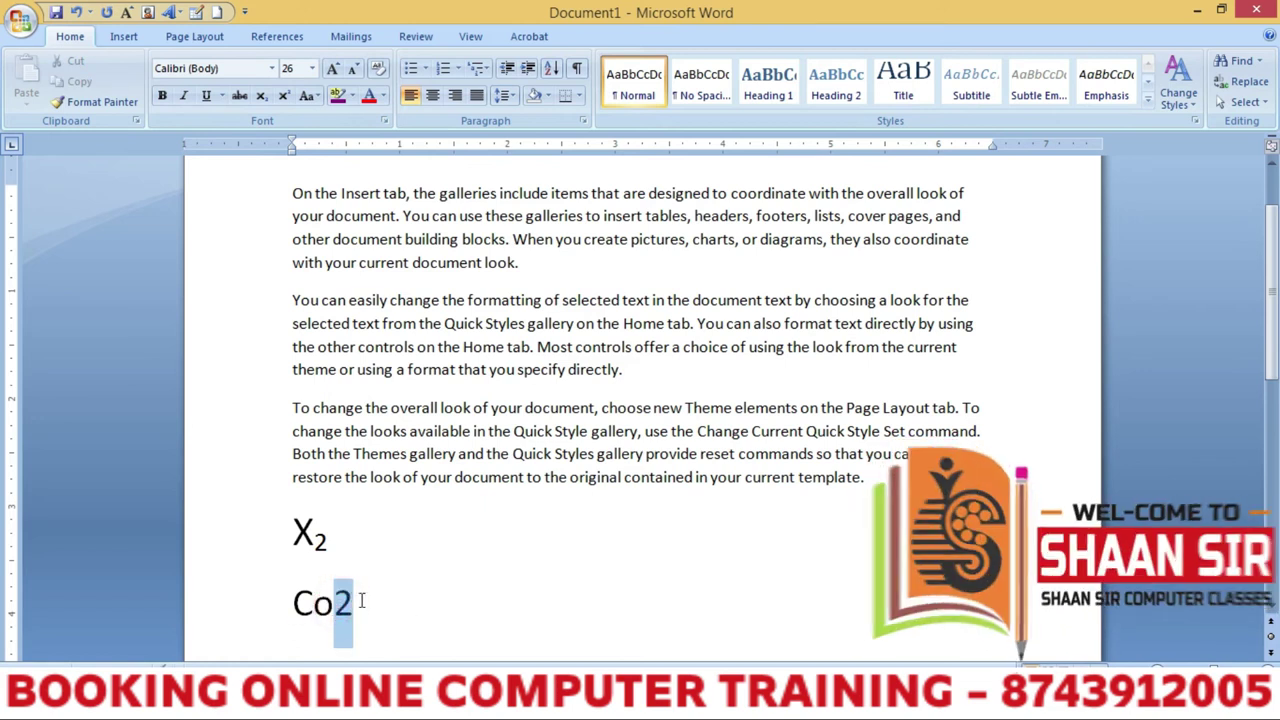
{"action": "left_click", "coordinate": [289, 96]}
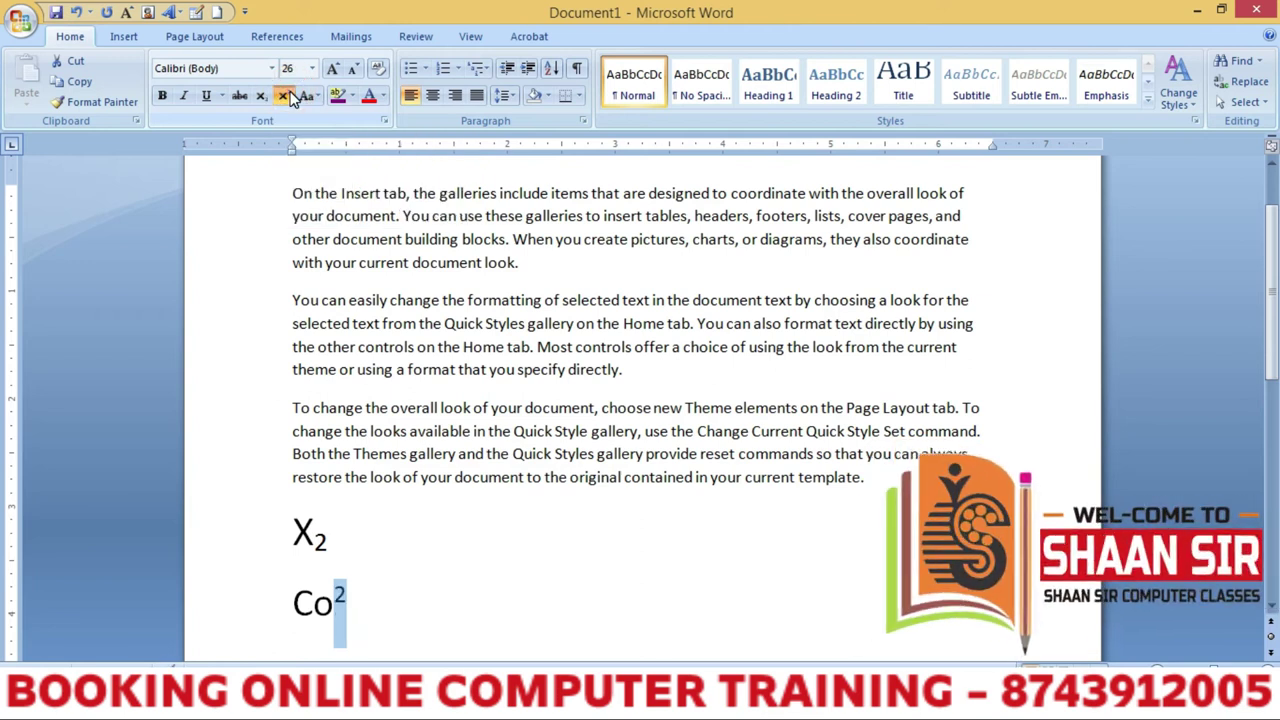
{"action": "left_click", "coordinate": [556, 527]}
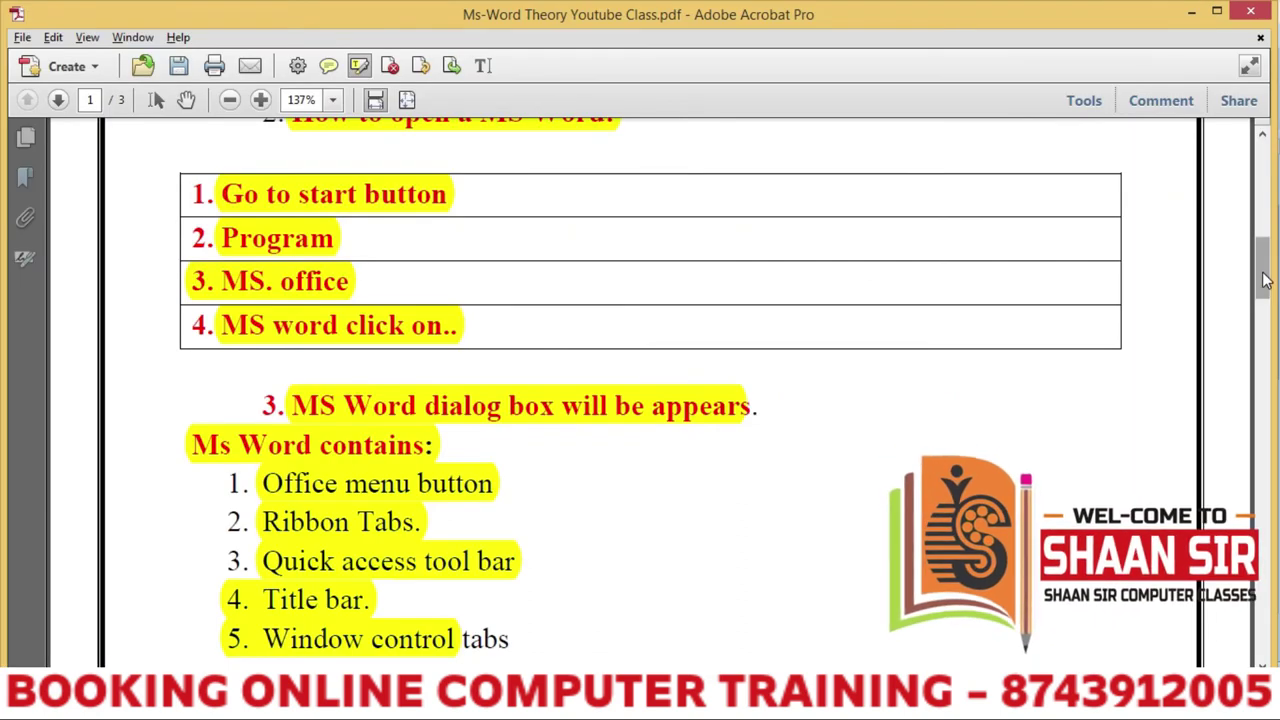
Highlight the Change Case heading and its Sentence case, lower case and tOGGLE cASE items.
{"action": "left_click_drag", "start_coordinate": [1258, 272], "coordinate": [1262, 495]}
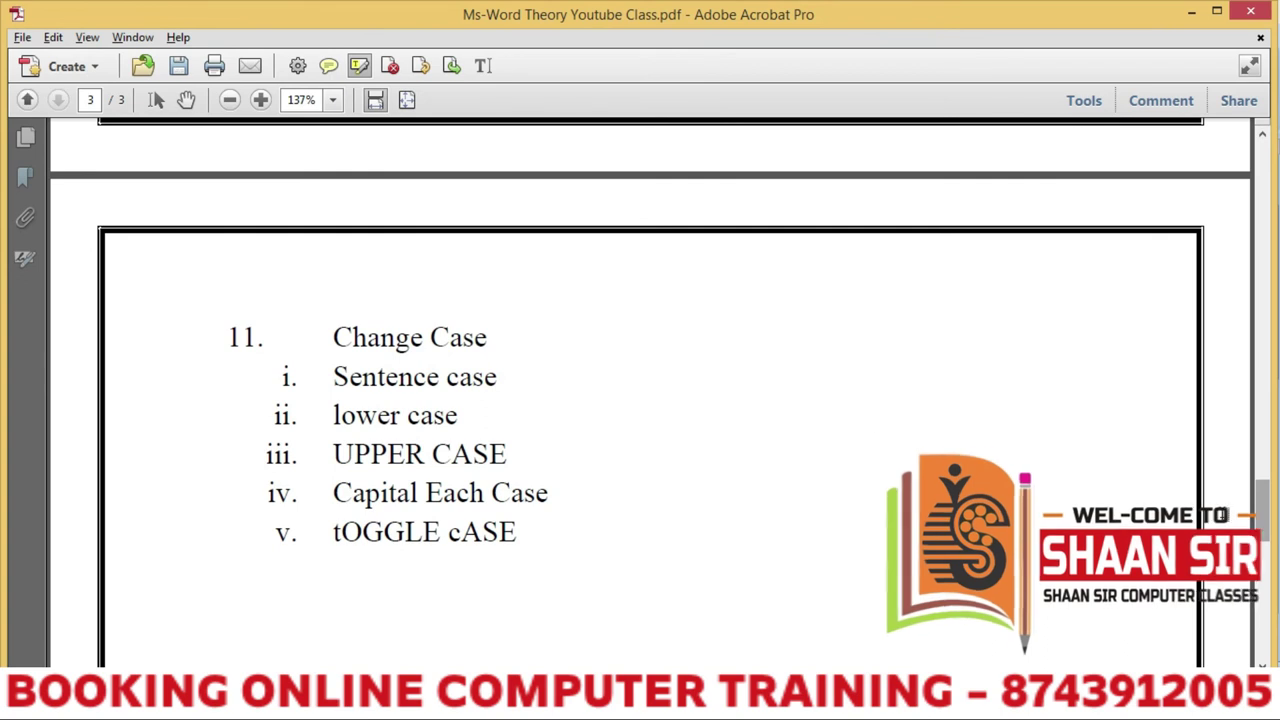
{"action": "left_click_drag", "start_coordinate": [336, 338], "coordinate": [487, 351]}
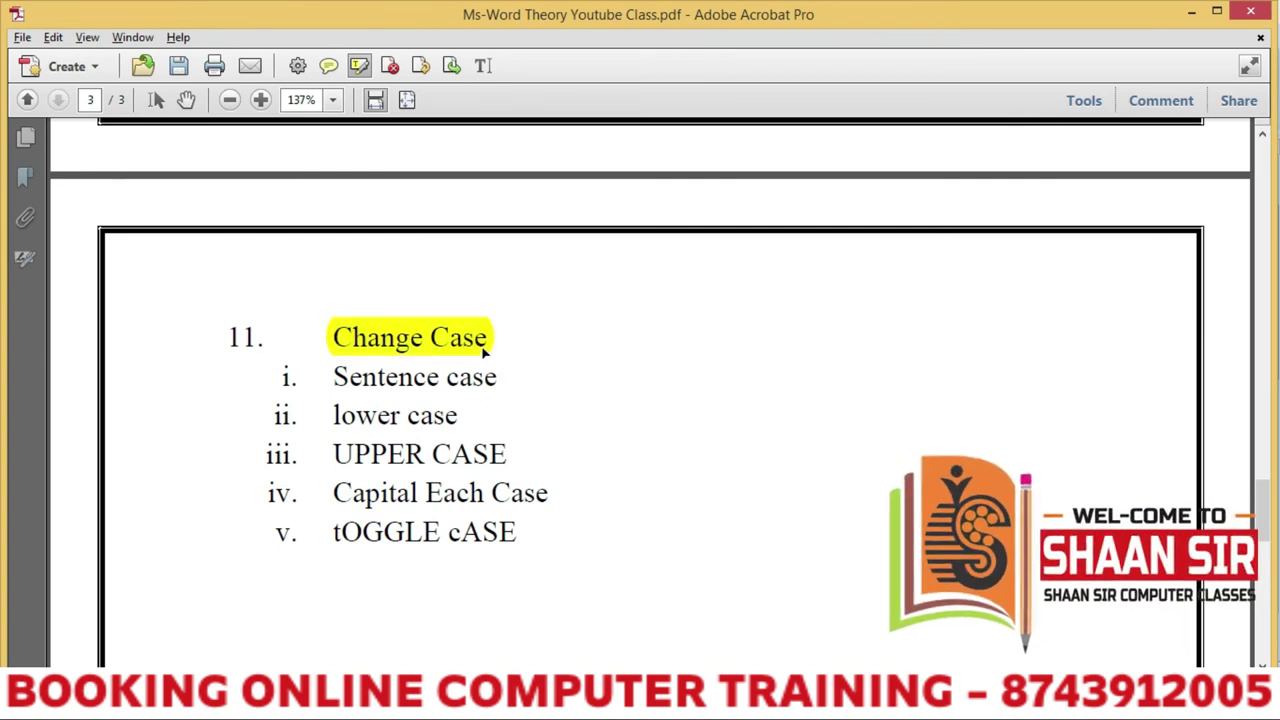
{"action": "left_click_drag", "start_coordinate": [329, 383], "coordinate": [497, 388]}
{"action": "left_click_drag", "start_coordinate": [333, 415], "coordinate": [268, 416]}
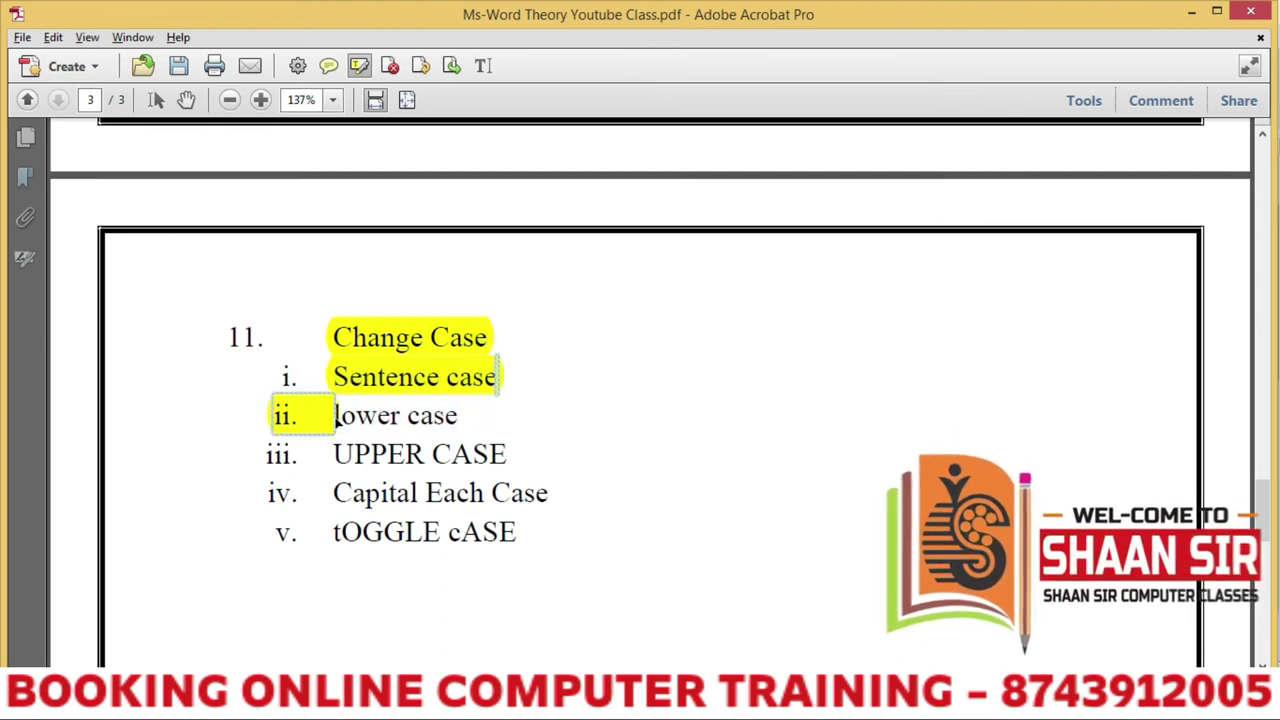
{"action": "mouse_move", "coordinate": [455, 415]}
{"action": "left_mouse_down"}
{"action": "mouse_move", "coordinate": [334, 415]}
{"action": "mouse_move", "coordinate": [534, 451]}
{"action": "left_mouse_up"}
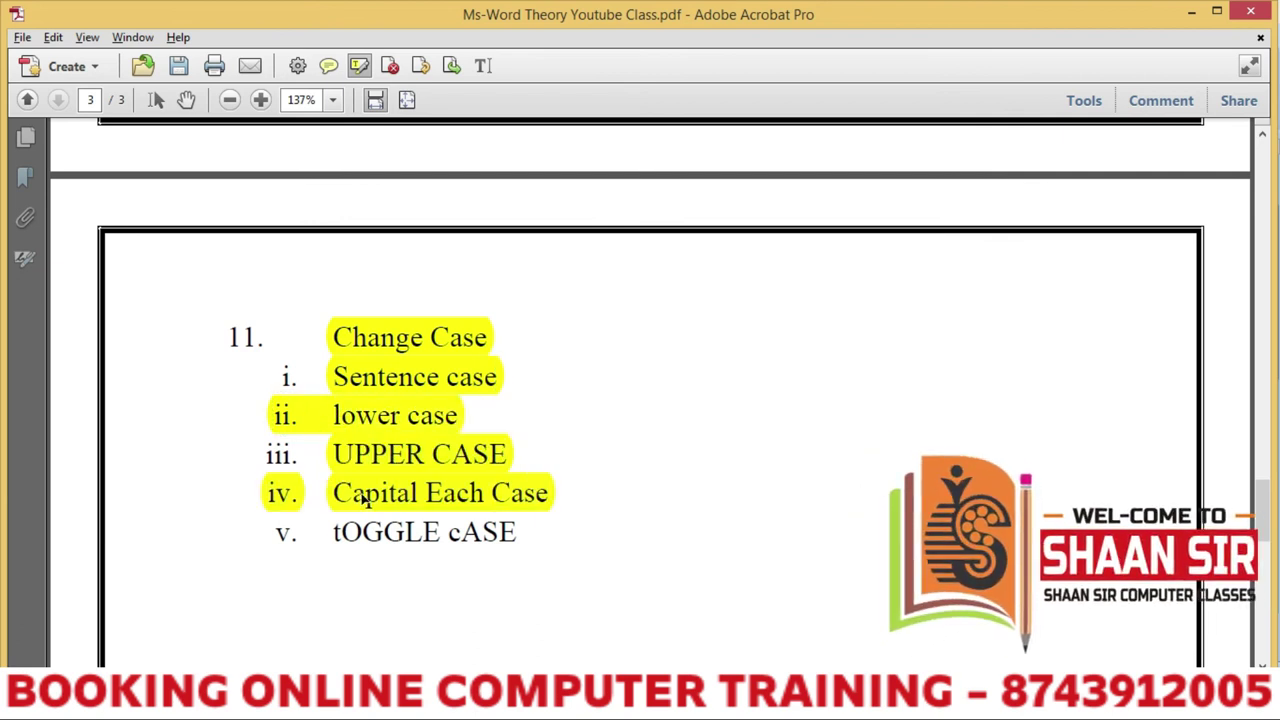
{"action": "left_click_drag", "start_coordinate": [343, 532], "coordinate": [520, 535]}
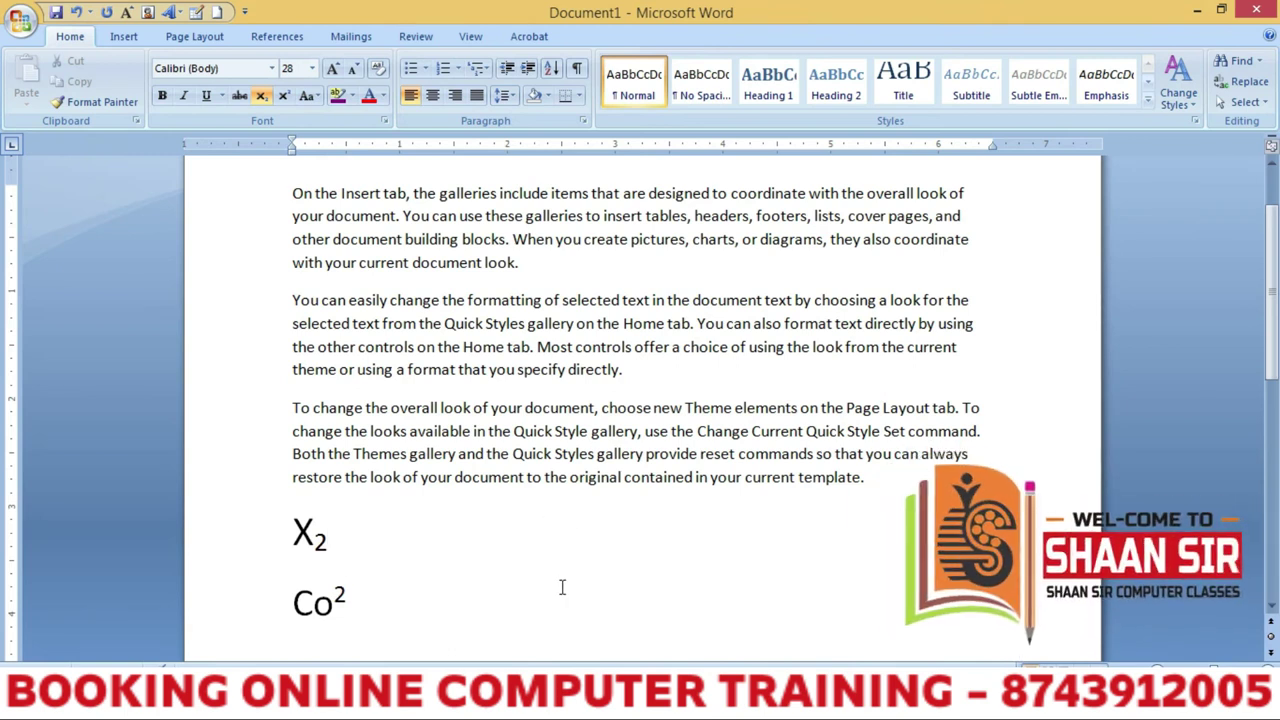
Start a cleared new paragraph below Co² and grow its font size to 22.
{"action": "left_click", "coordinate": [560, 587]}
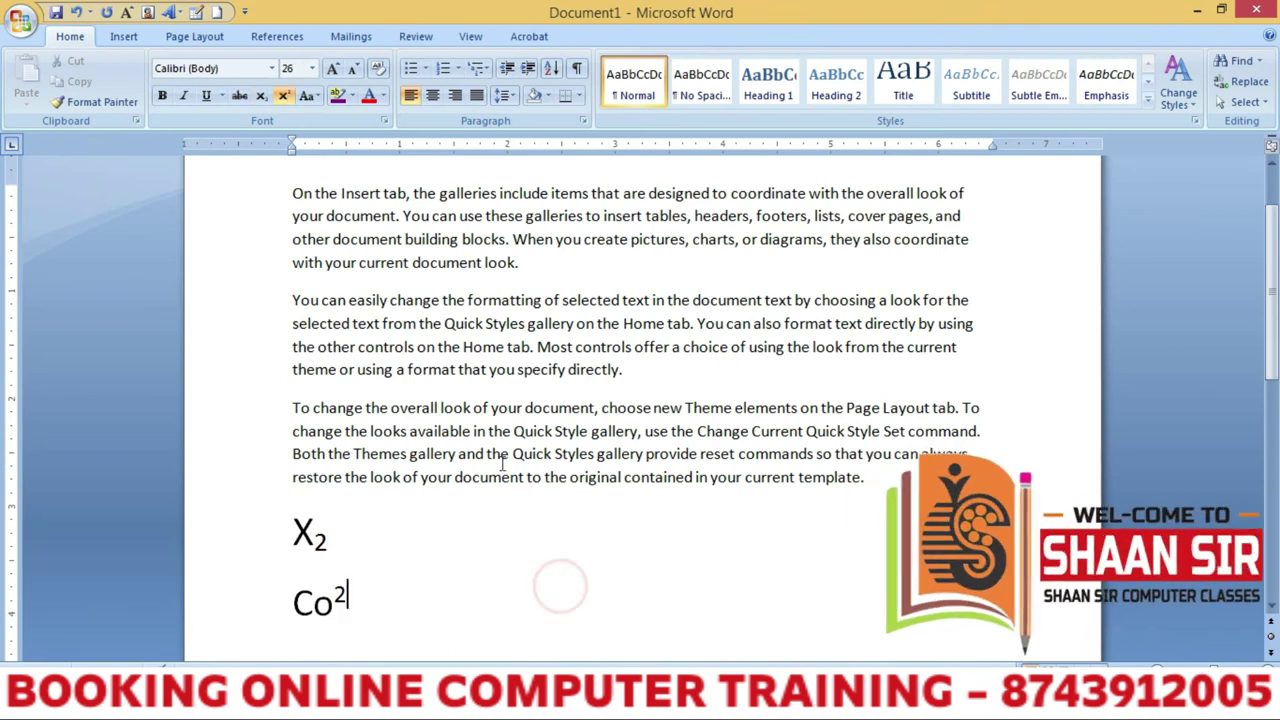
{"action": "left_click", "coordinate": [380, 70]}
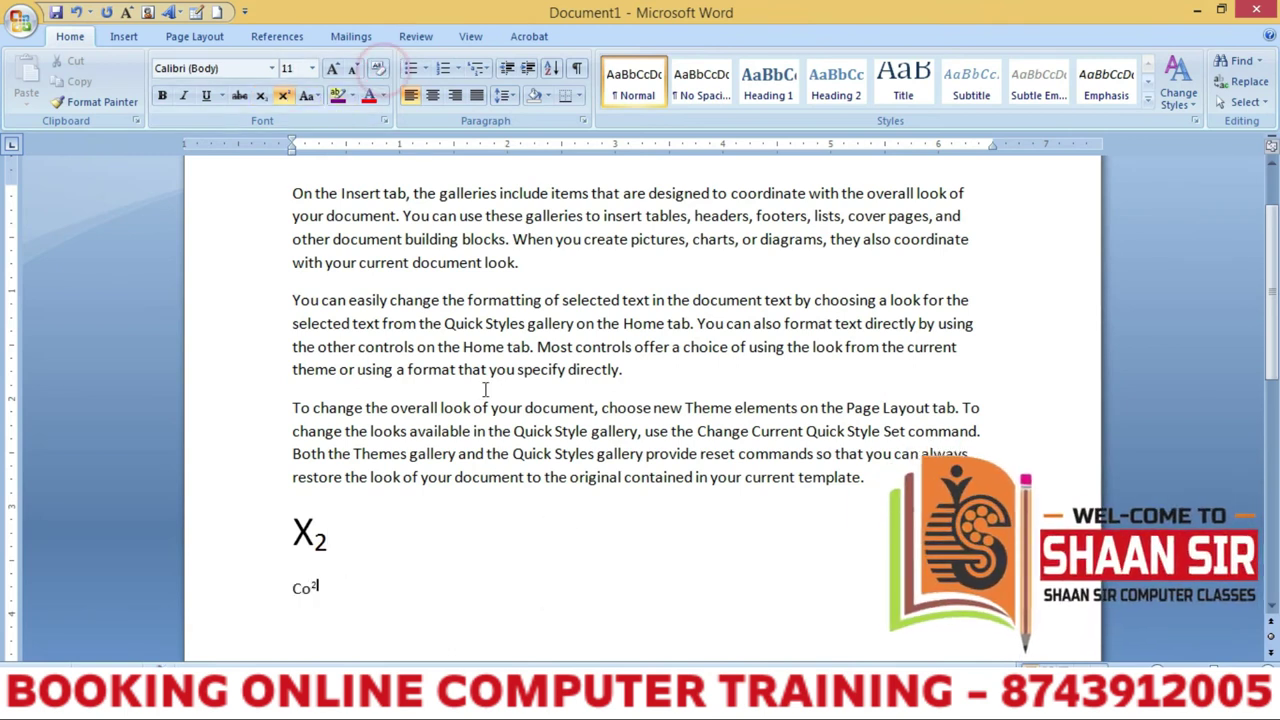
{"action": "key", "text": "Return"}
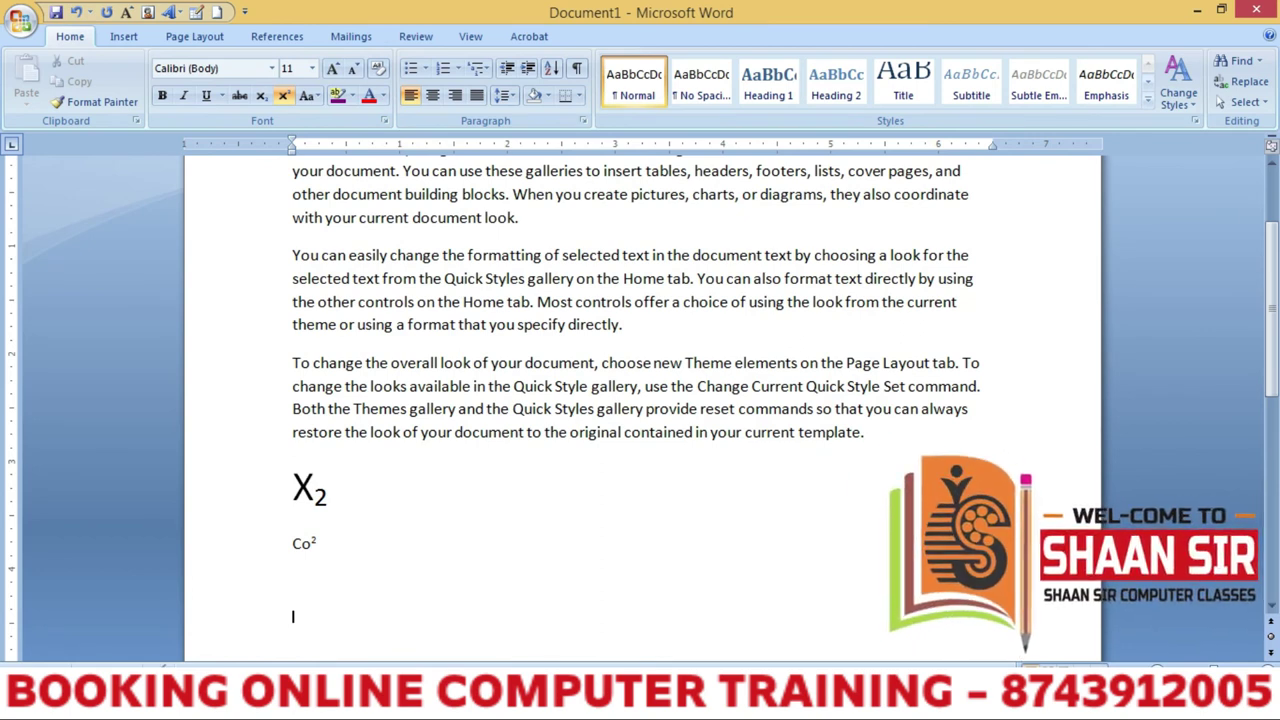
{"action": "type", "text": "Inda"}
{"action": "key", "text": "BackSpace"}
{"action": "key", "text": "BackSpace"}
{"action": "key", "text": "BackSpace"}
{"action": "key", "text": "BackSpace"}
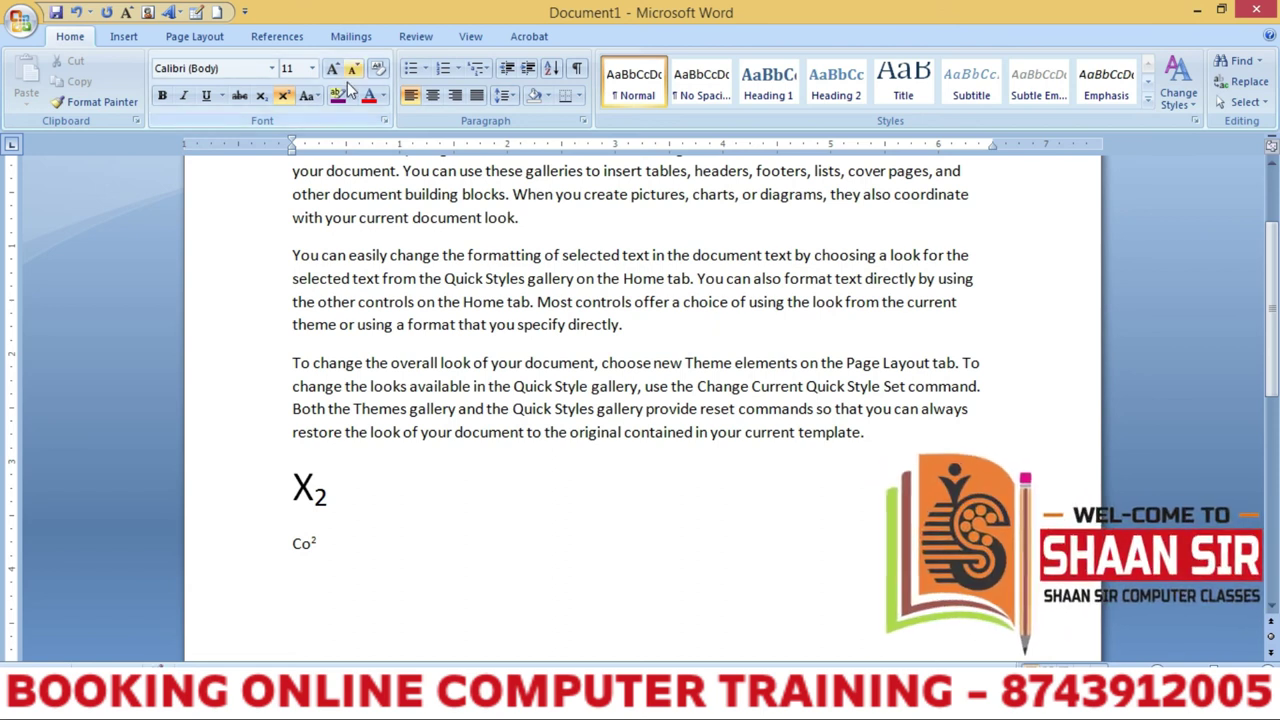
{"action": "left_click", "coordinate": [336, 69]}
{"action": "left_click", "coordinate": [336, 69]}
{"action": "left_click", "coordinate": [337, 70]}
{"action": "left_click", "coordinate": [338, 71]}
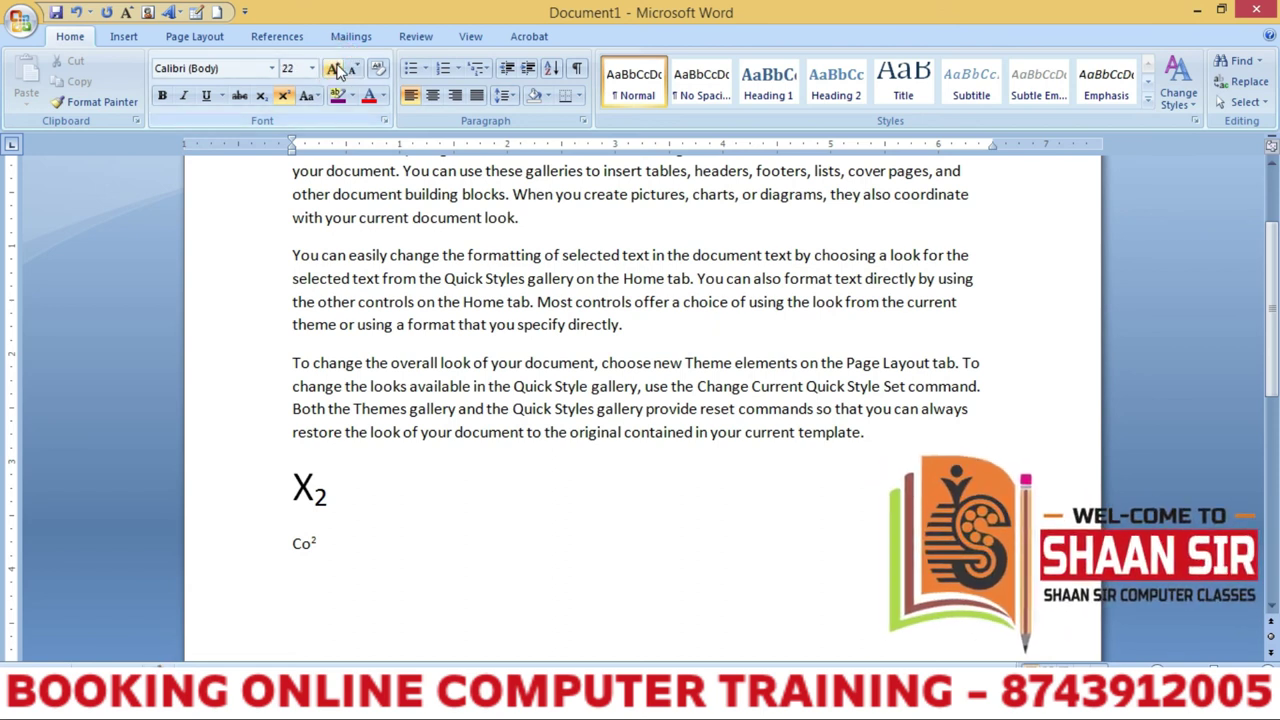
Type 'India Fight Corona Virus', fixing a typo, and 'Covid-19' on the line below.
{"action": "type", "text": "Inda"}
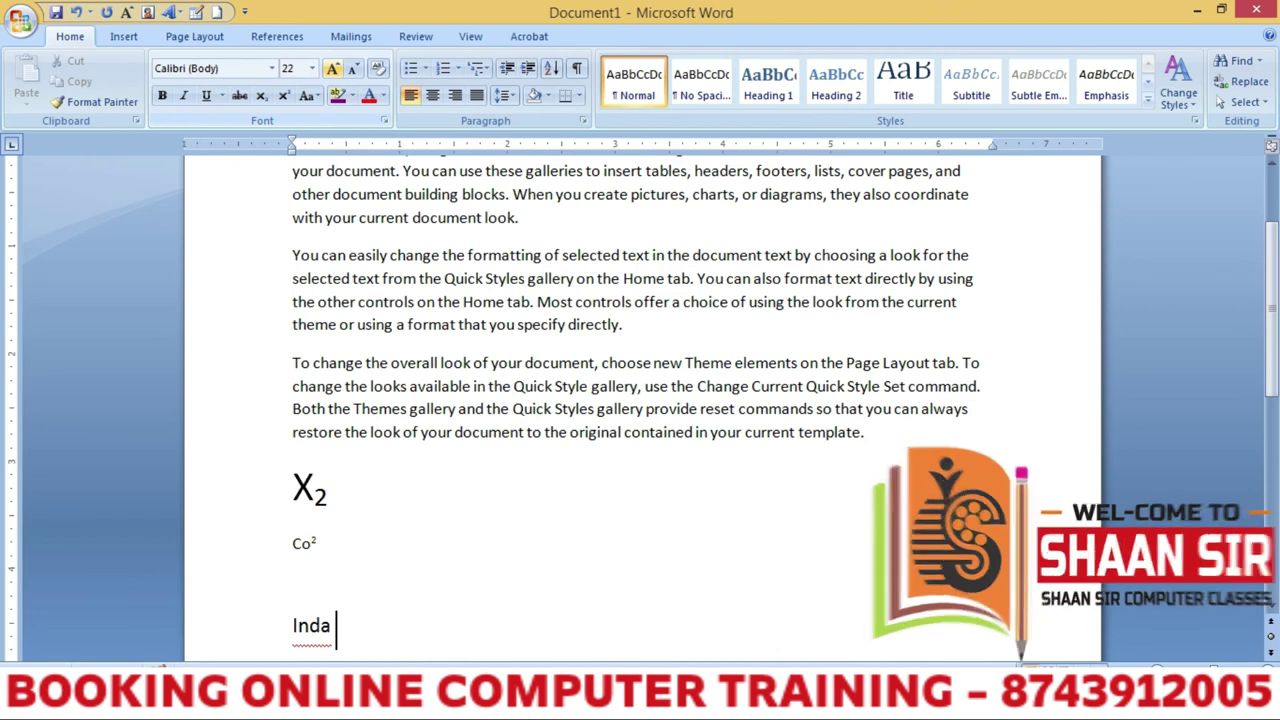
{"action": "key", "text": "BackSpace"}
{"action": "type", "text": "igh"}
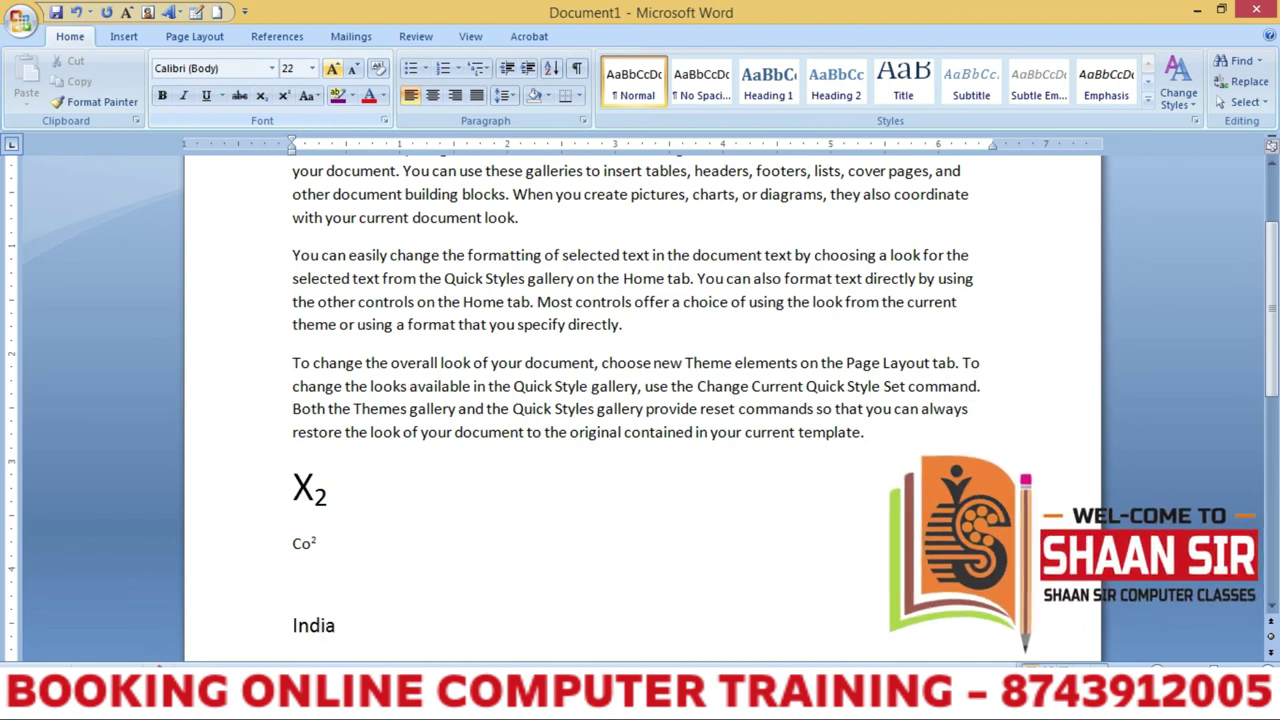
{"action": "type", "text": "t "}
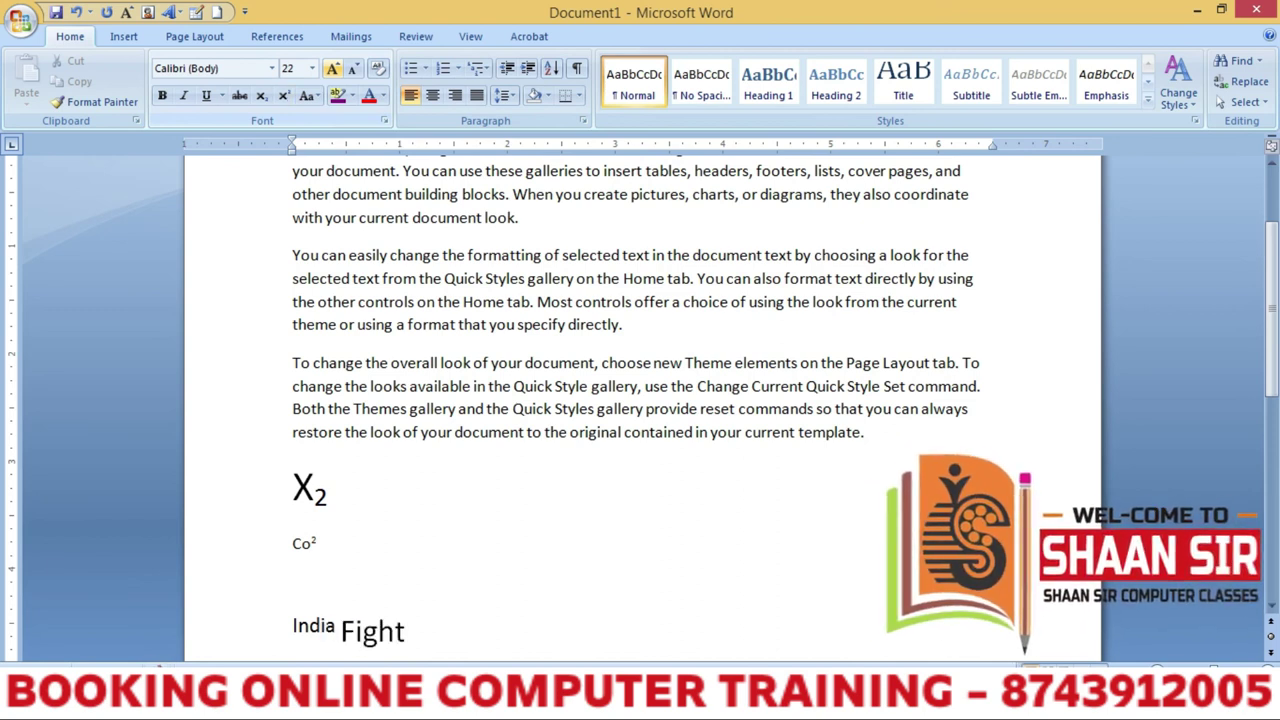
{"action": "type", "text": "Corona"}
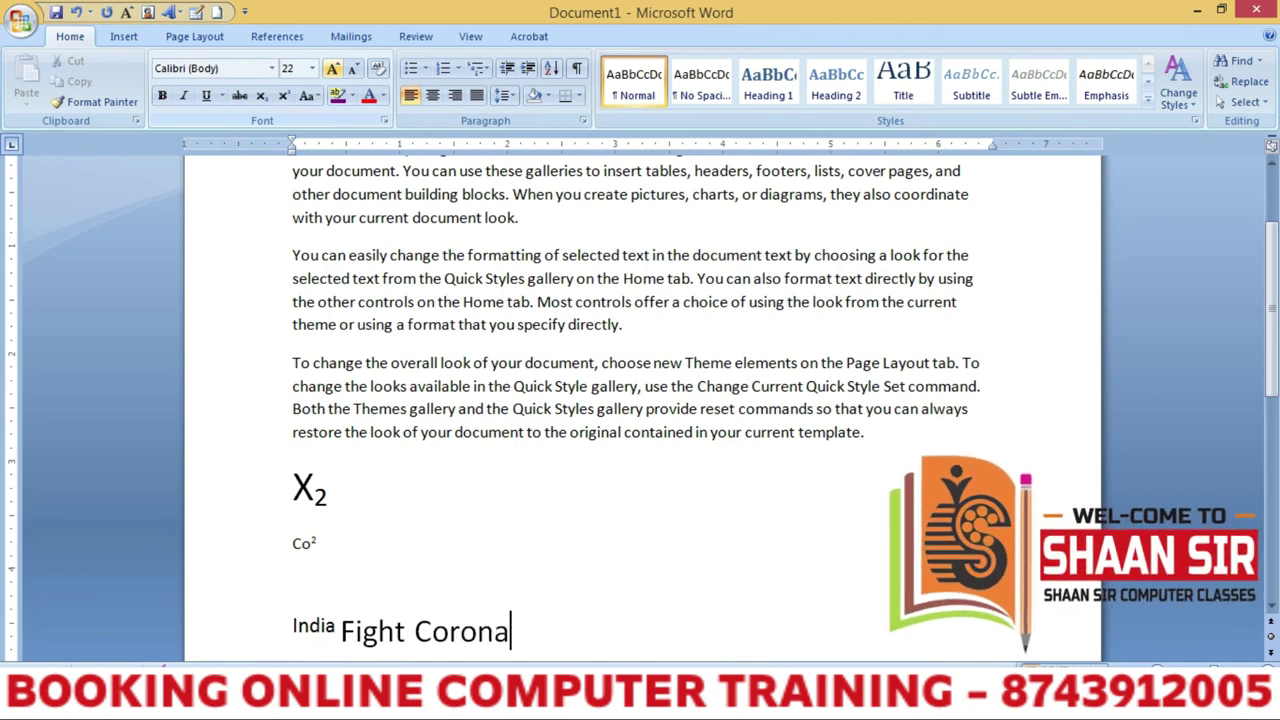
{"action": "type", "text": " Virus"}
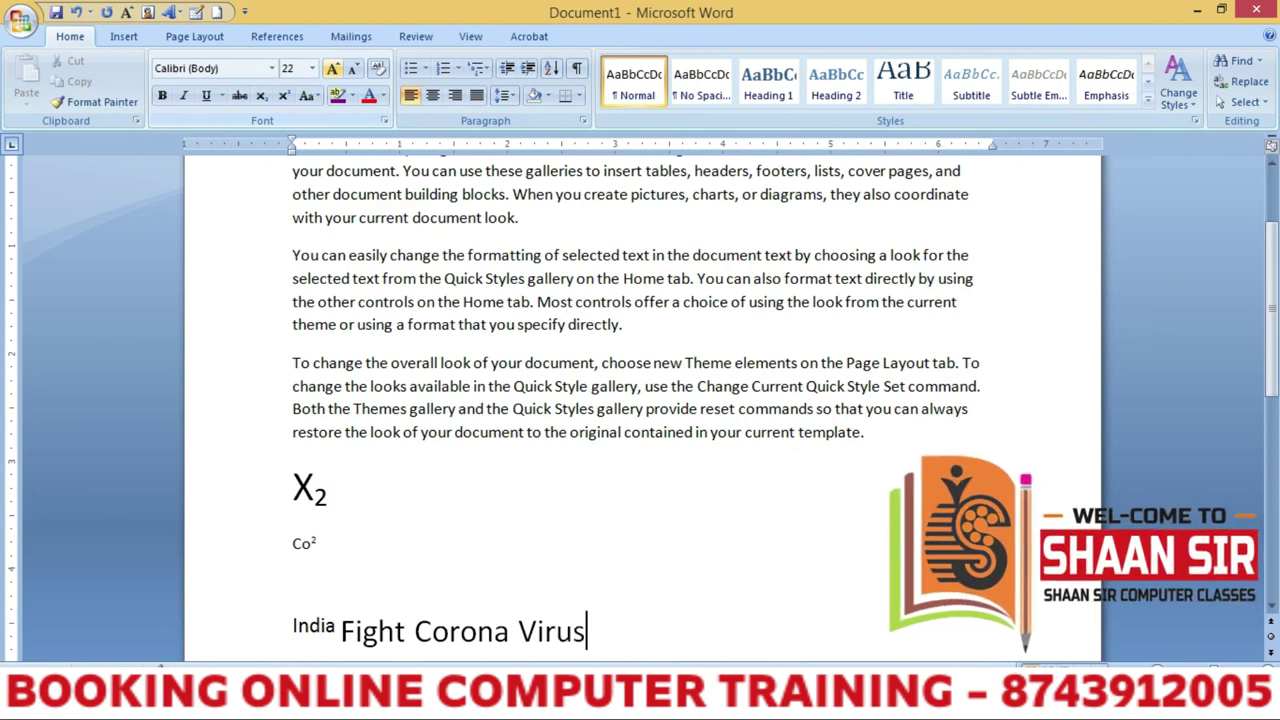
{"action": "scroll", "coordinate": [640, 400], "scroll_direction": "down", "scroll_amount": 1}
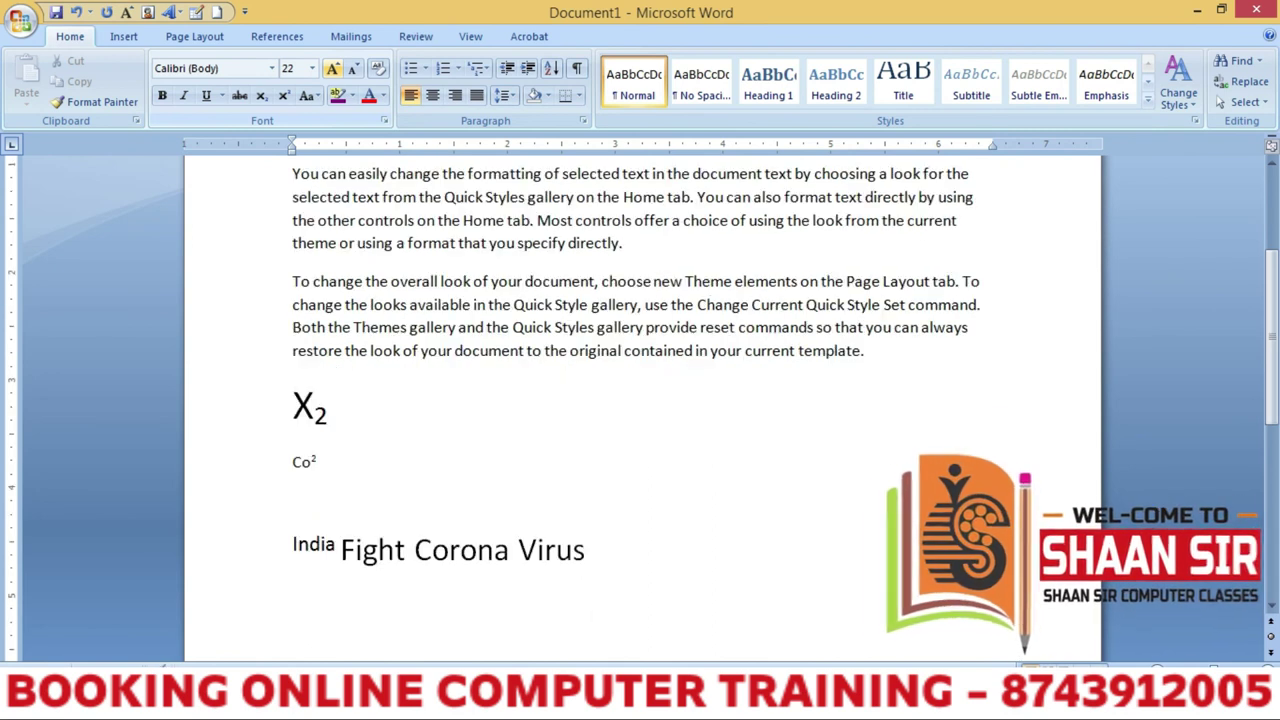
{"action": "type", "text": "Covid-19"}
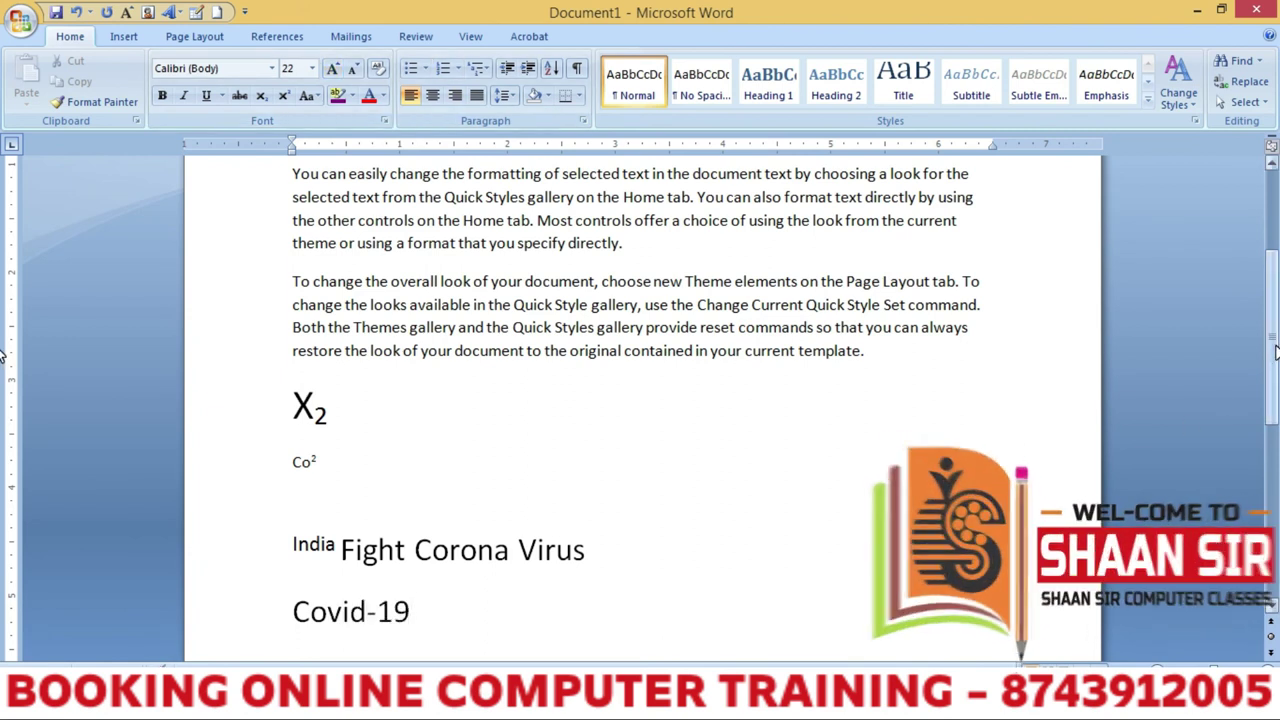
Select Covid-19 and use Change Case to try lowercase, then convert it to UPPERCASE COVID-19.
{"action": "left_click_drag", "start_coordinate": [1272, 350], "coordinate": [1272, 370]}
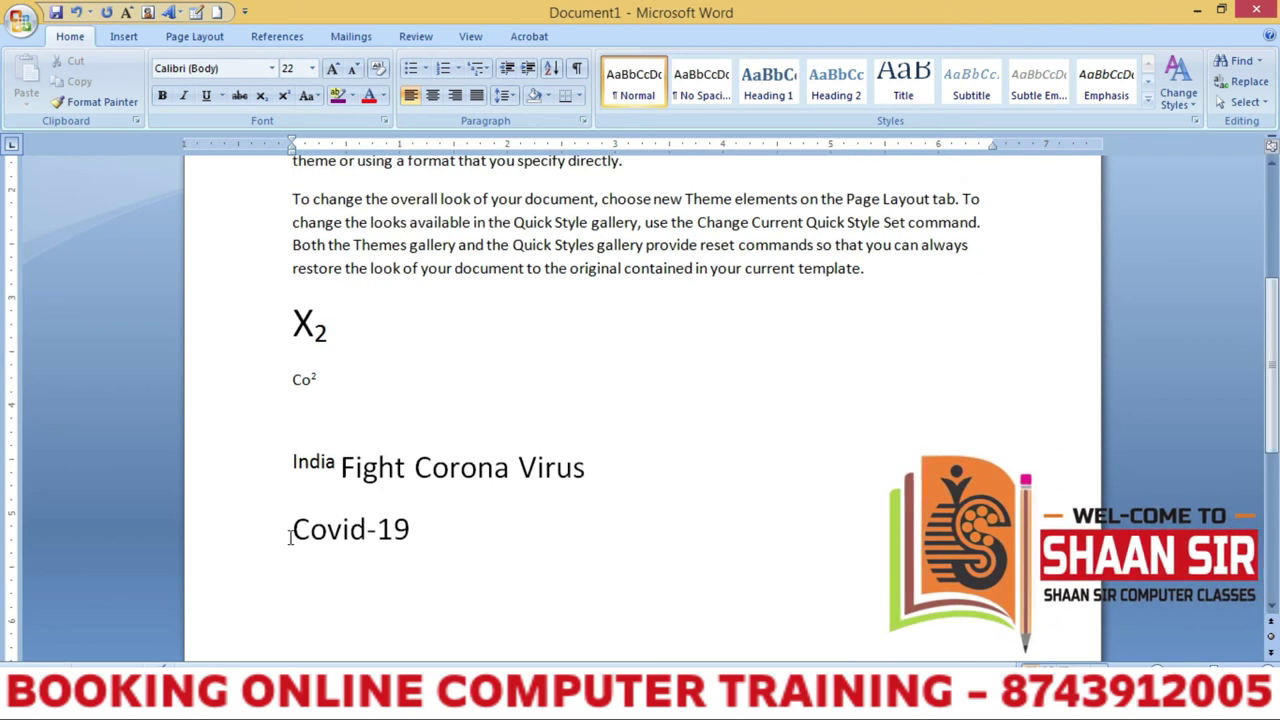
{"action": "left_click_drag", "start_coordinate": [285, 523], "coordinate": [428, 528]}
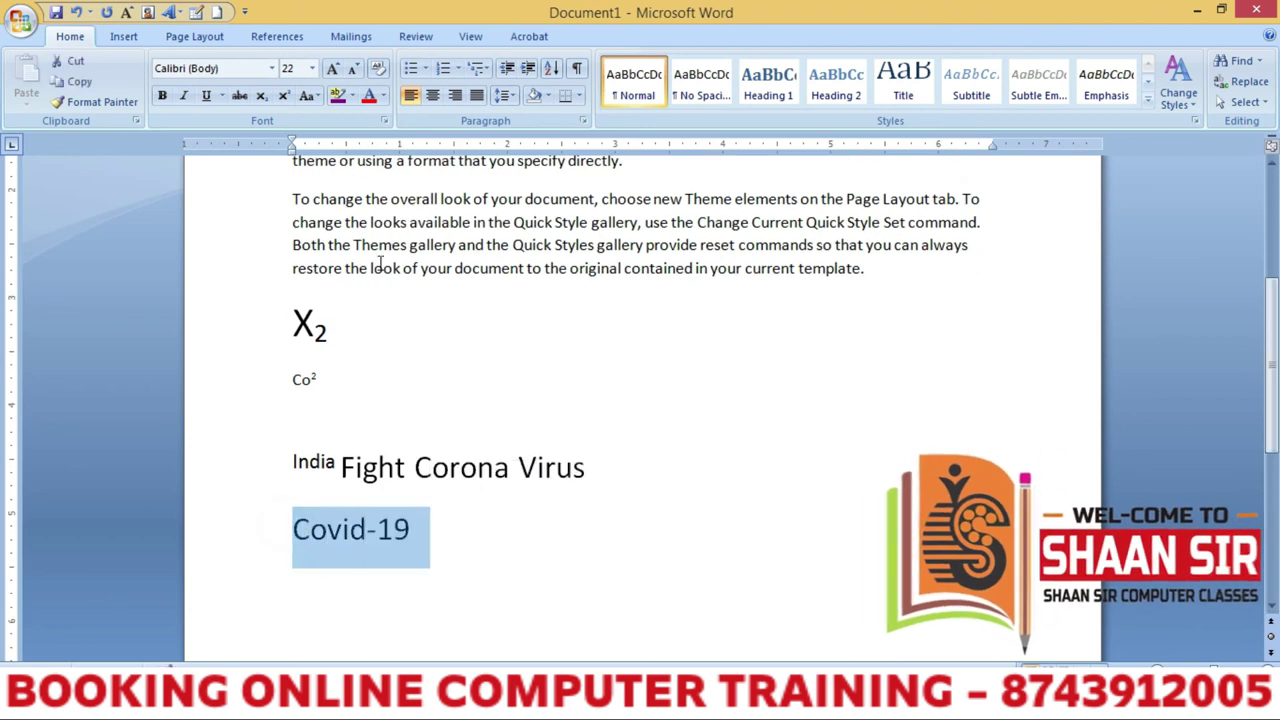
{"action": "left_click", "coordinate": [314, 96]}
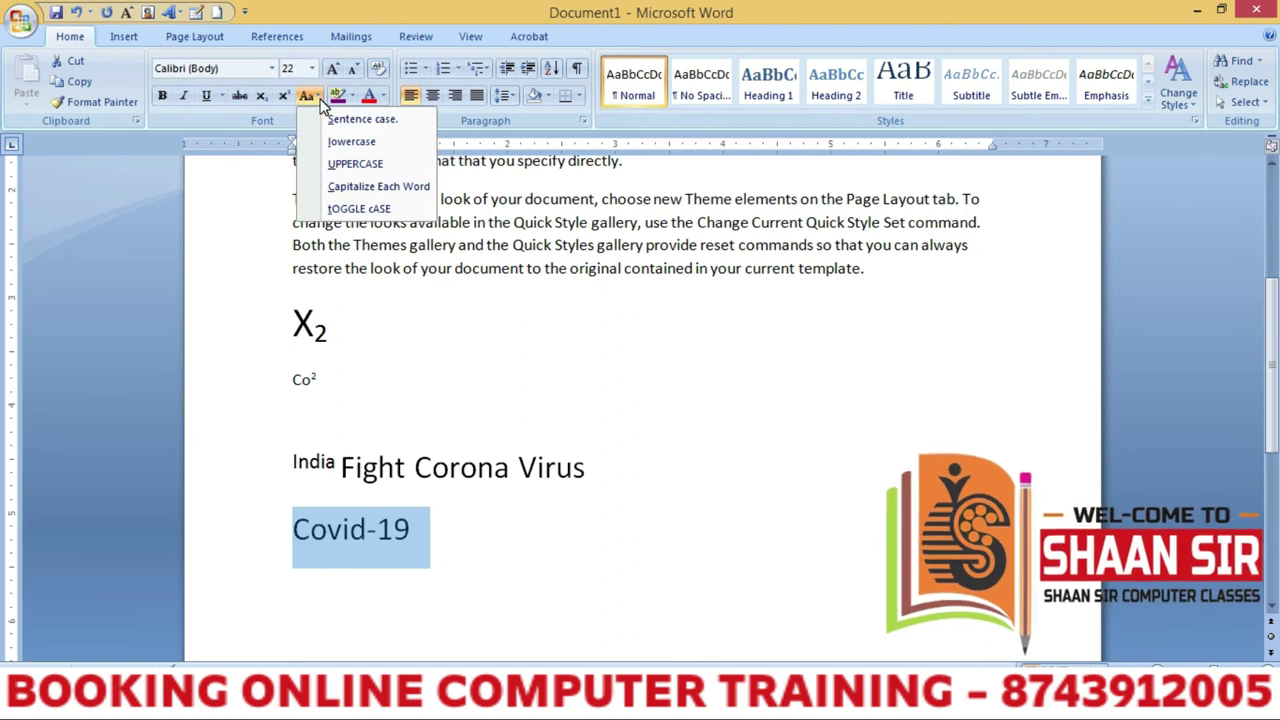
{"action": "left_click", "coordinate": [340, 120]}
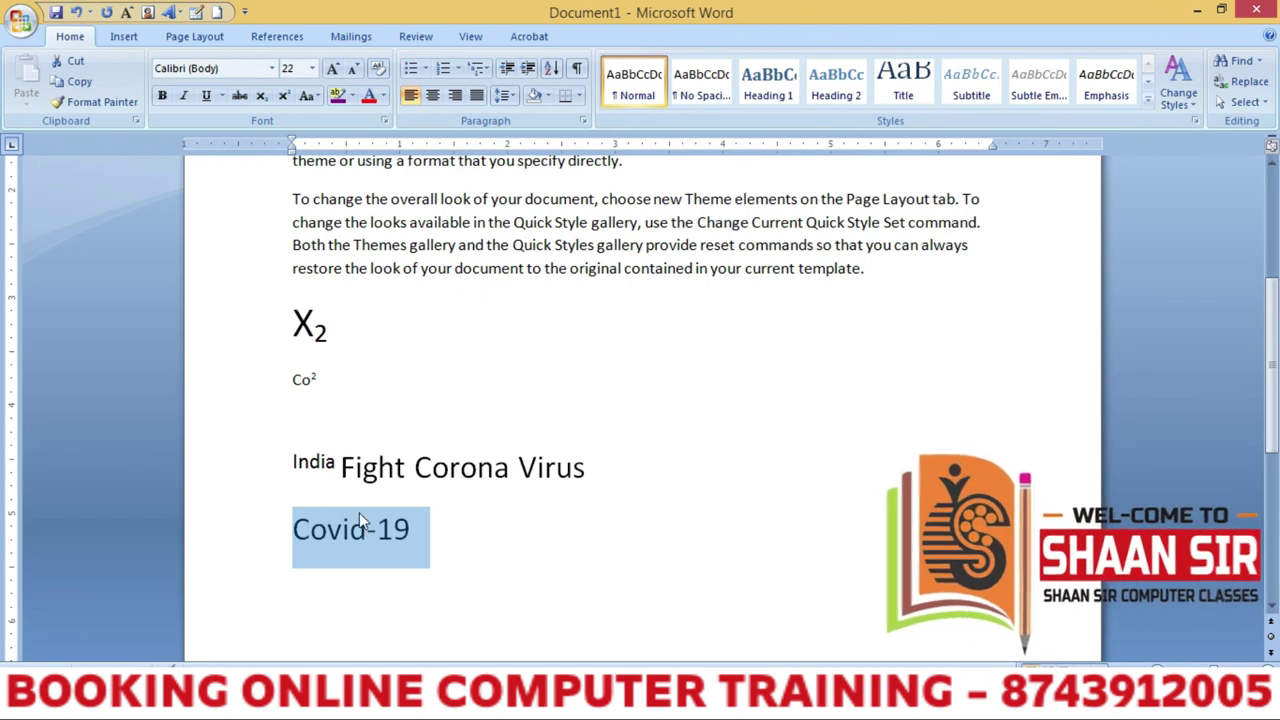
{"action": "left_click", "coordinate": [312, 98]}
{"action": "left_click", "coordinate": [330, 140]}
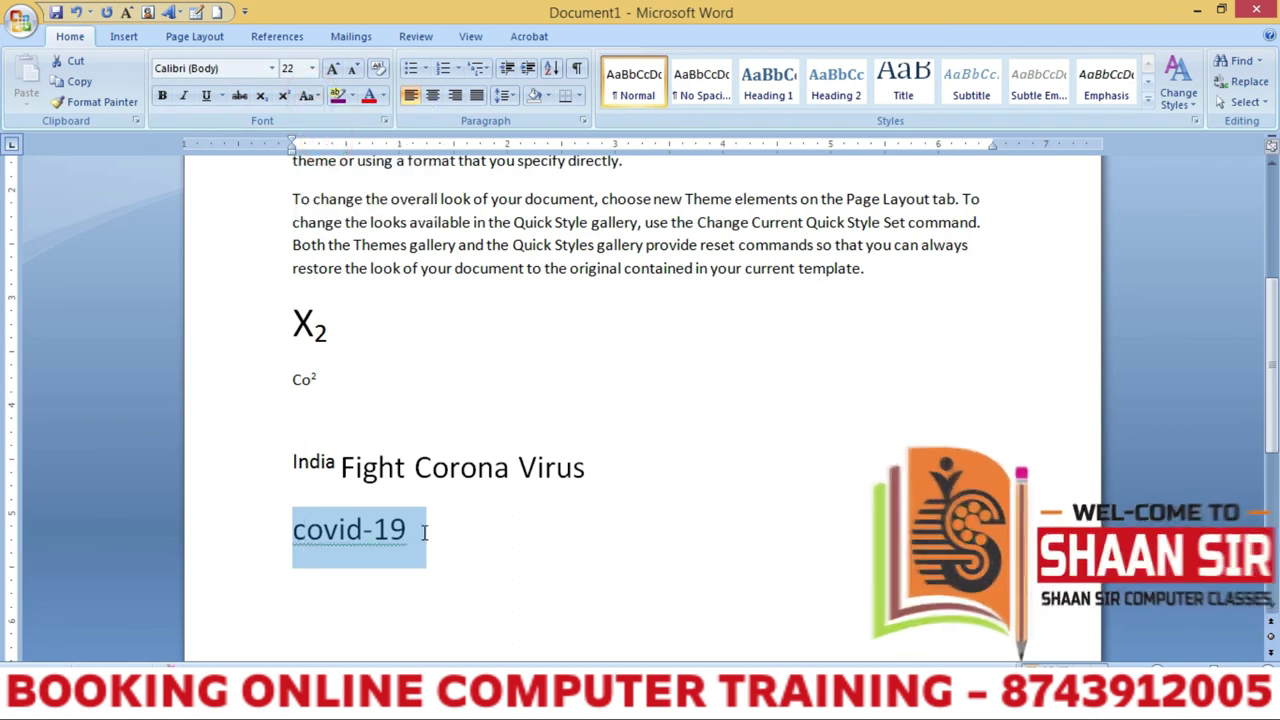
{"action": "left_click", "coordinate": [312, 96]}
{"action": "left_click", "coordinate": [355, 163]}
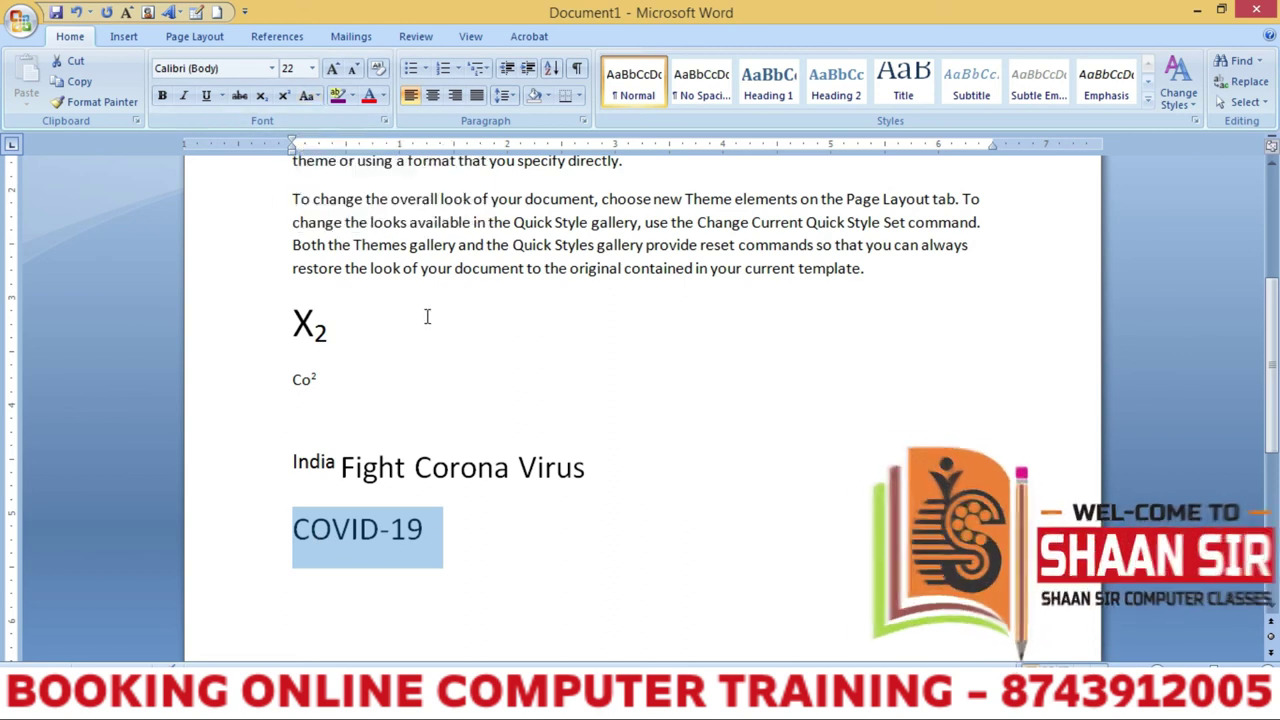
Clear the India Fight Corona Virus line's formatting, removing India's superscript, and enlarge it to 22 pt.
{"action": "left_click", "coordinate": [325, 462]}
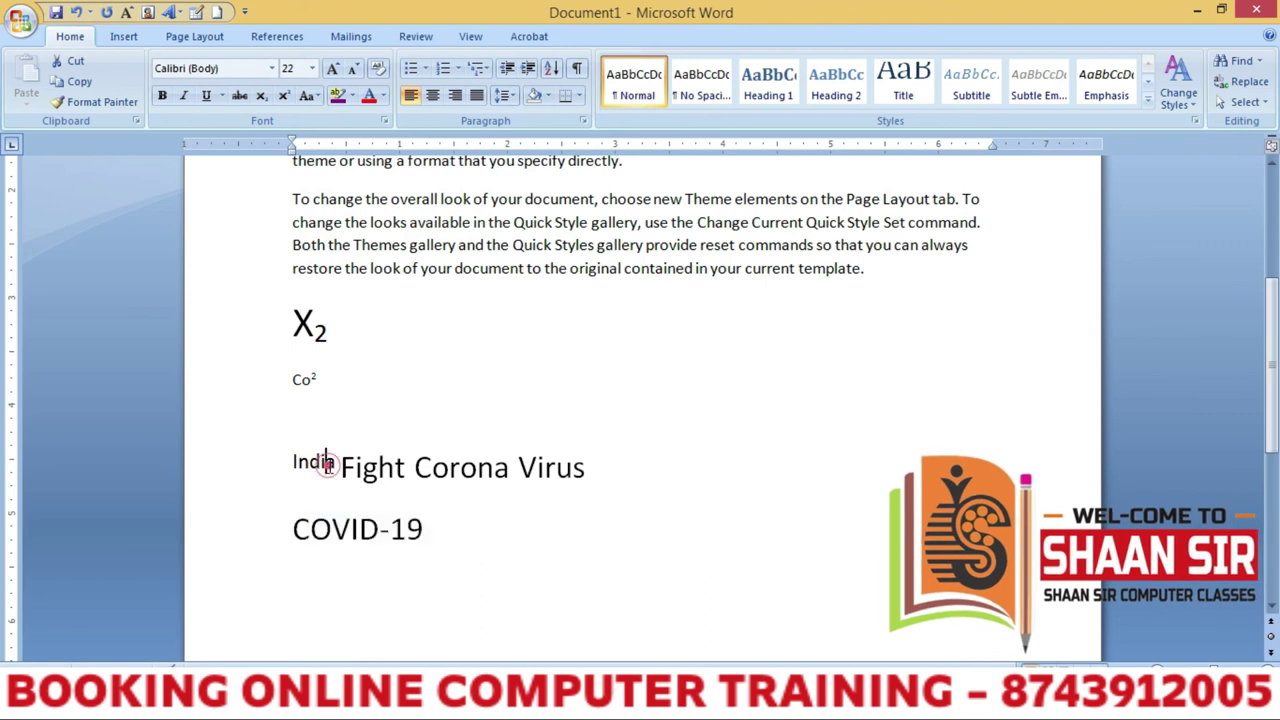
{"action": "left_click_drag", "start_coordinate": [290, 462], "coordinate": [605, 462]}
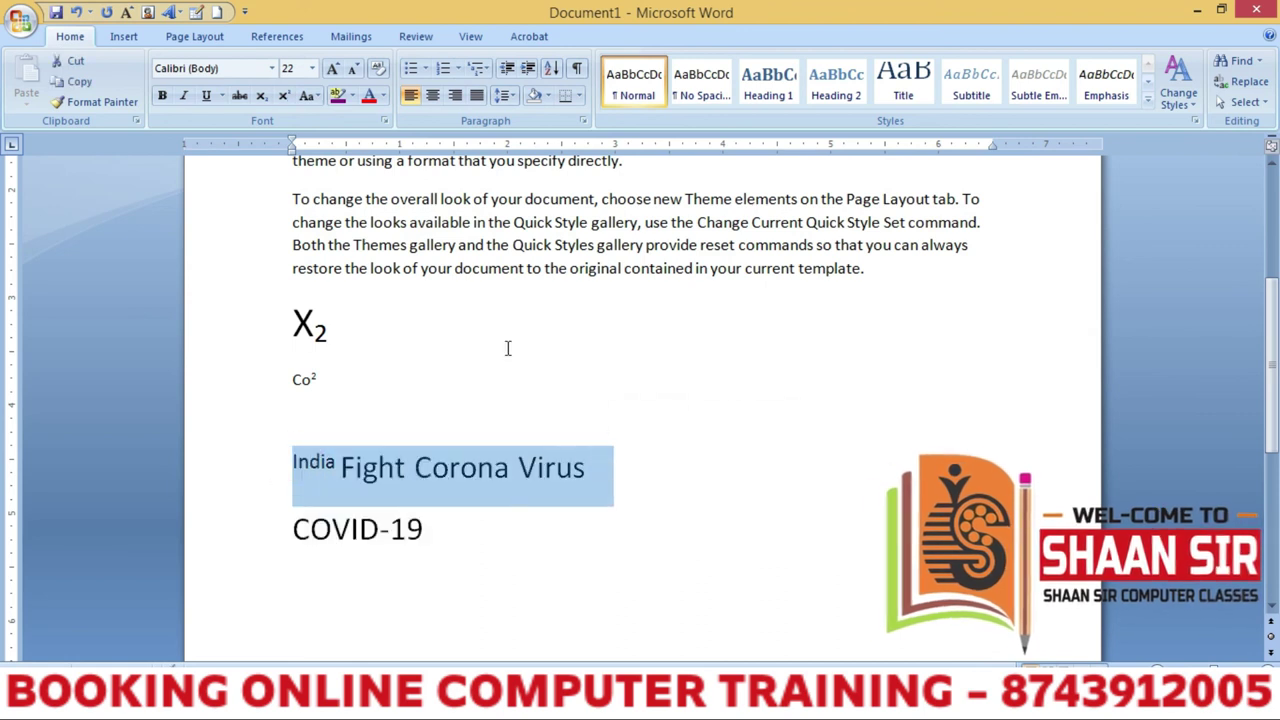
{"action": "left_click", "coordinate": [376, 68]}
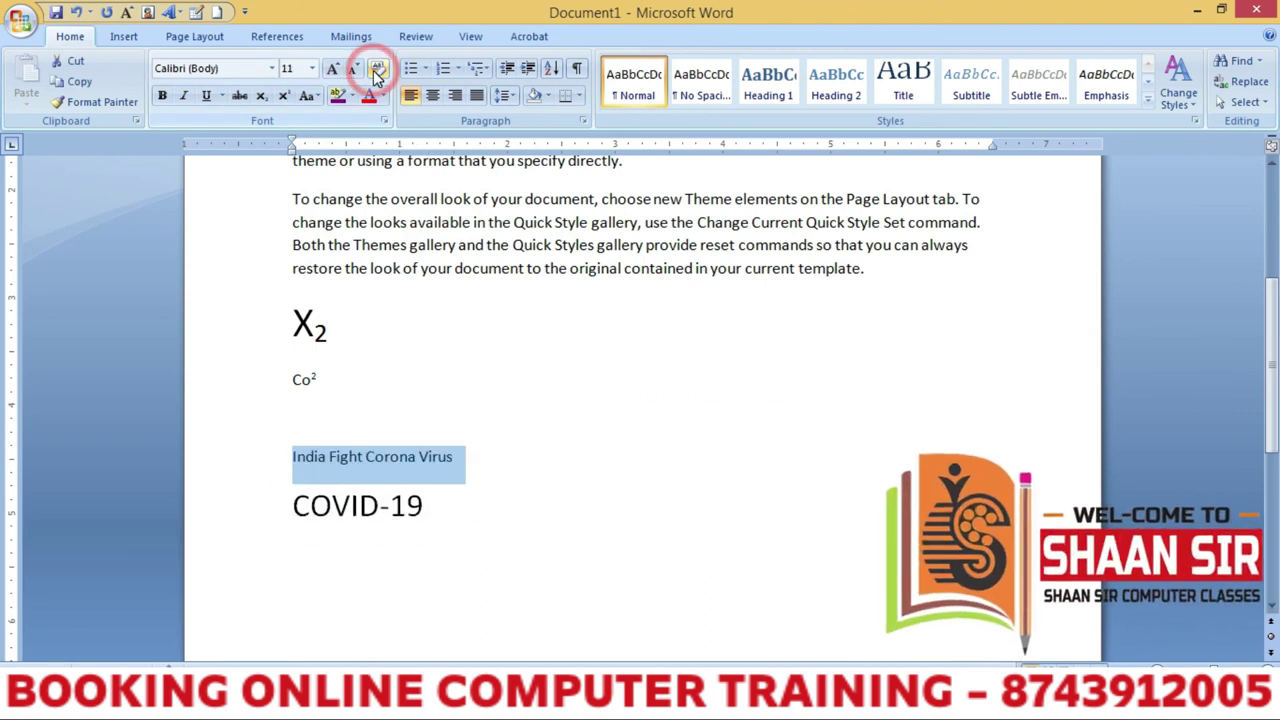
{"action": "left_click", "coordinate": [333, 68]}
{"action": "left_click", "coordinate": [333, 68]}
{"action": "left_click", "coordinate": [333, 68]}
{"action": "left_click", "coordinate": [333, 68]}
{"action": "left_click", "coordinate": [333, 68]}
{"action": "left_click", "coordinate": [333, 68]}
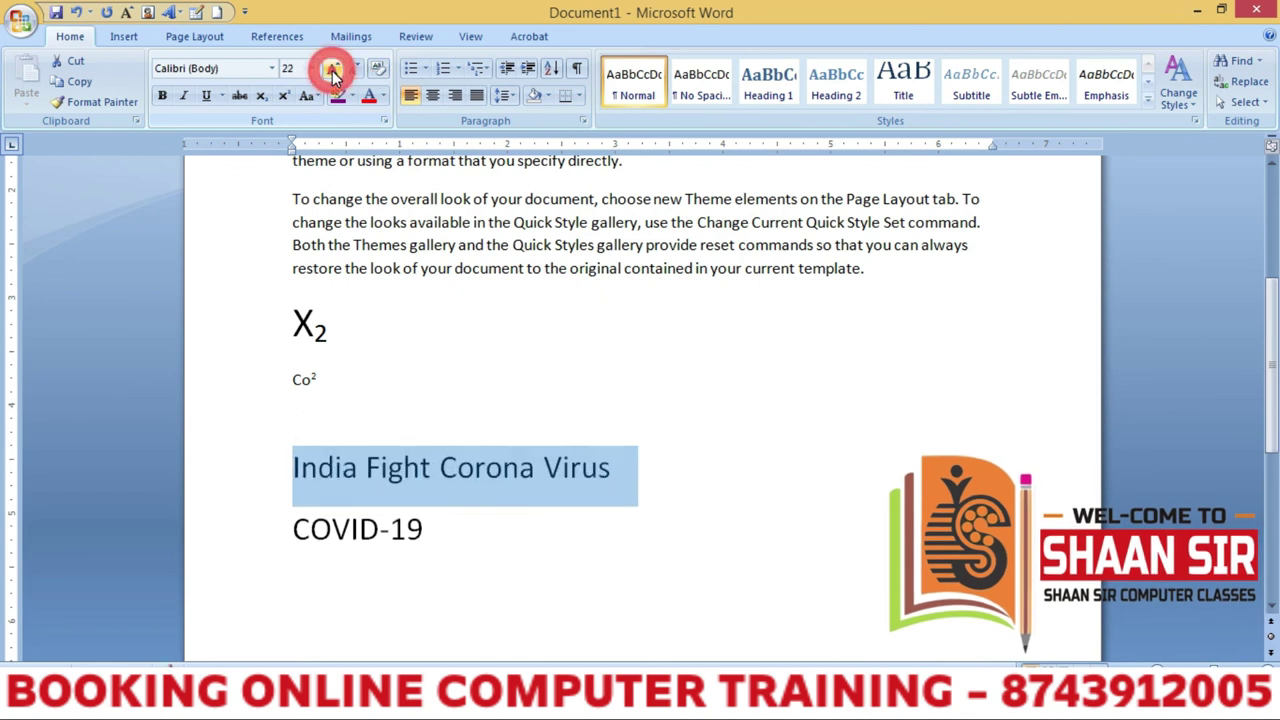
Apply Capitalize Each Word to the line, then click into India, Fight and Corona.
{"action": "left_click", "coordinate": [311, 96]}
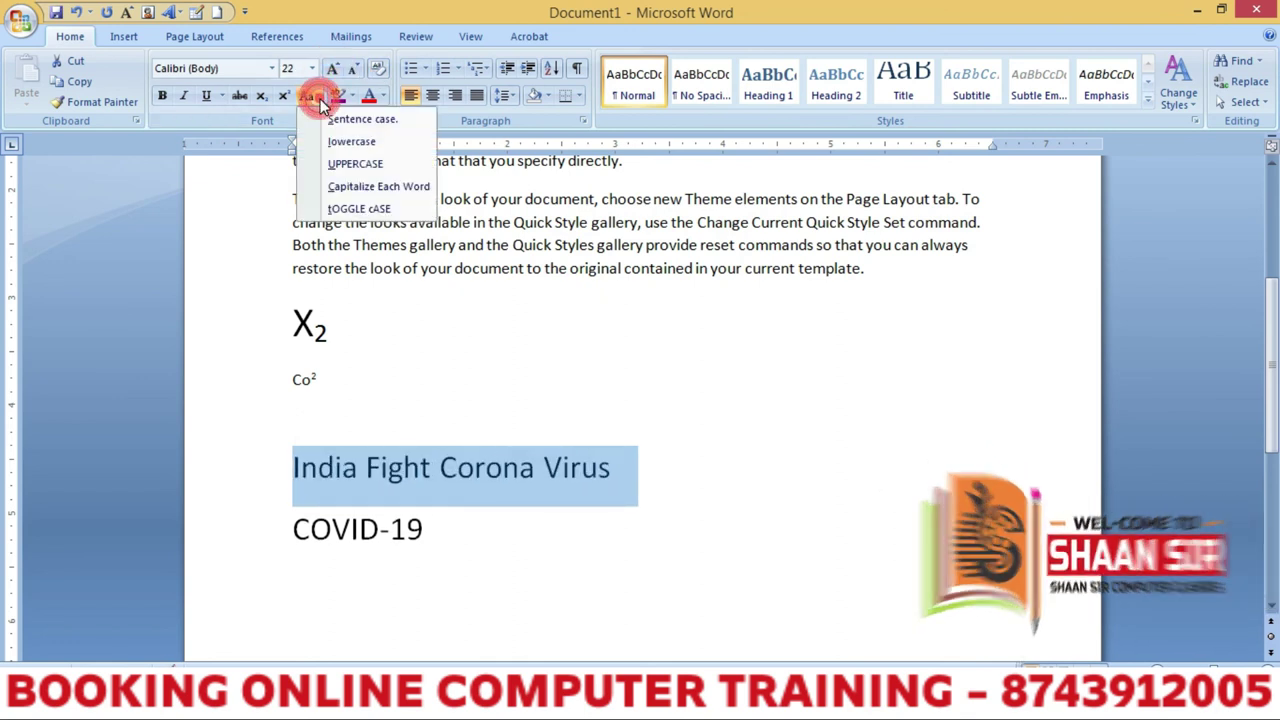
{"action": "left_click", "coordinate": [332, 190]}
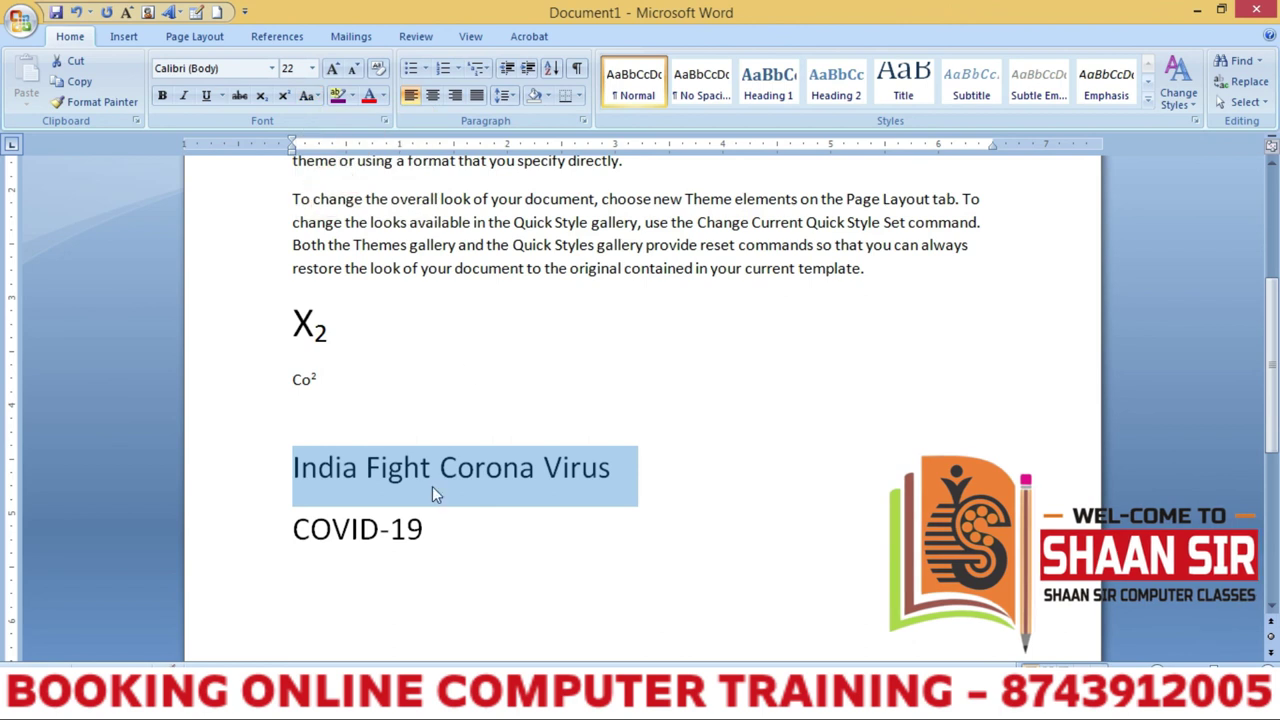
{"action": "left_click", "coordinate": [333, 482]}
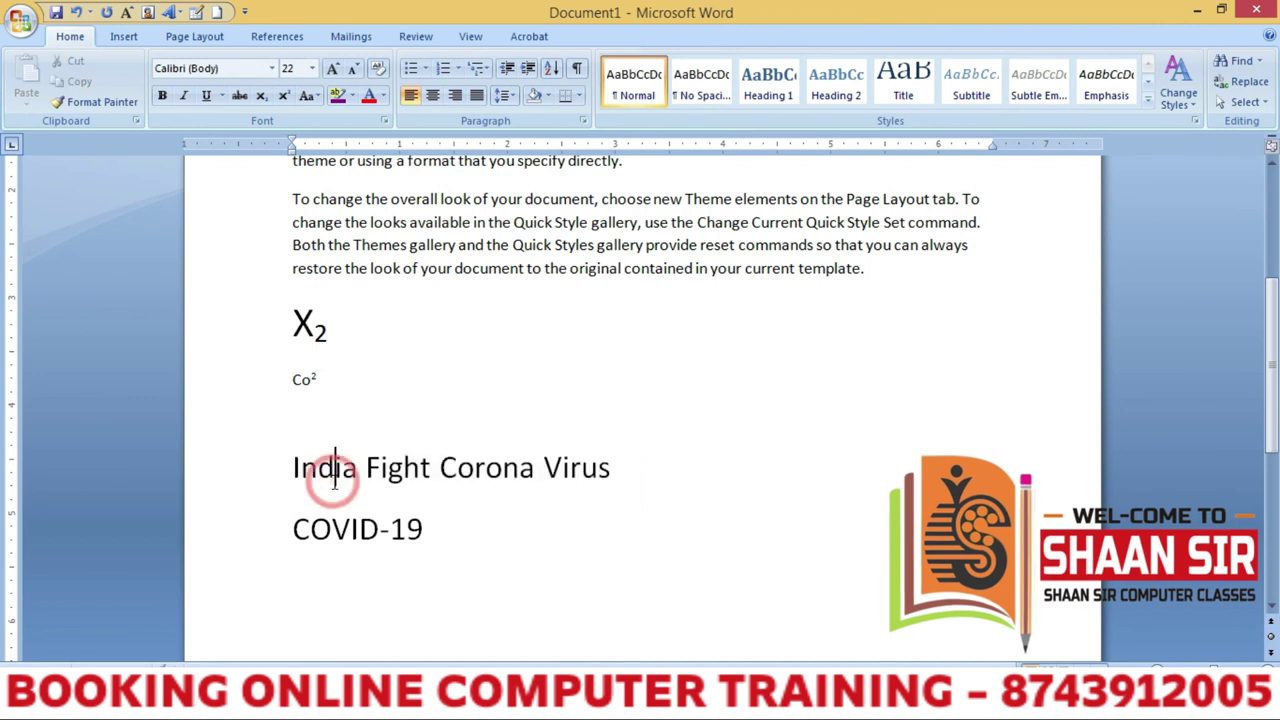
{"action": "left_click", "coordinate": [389, 478]}
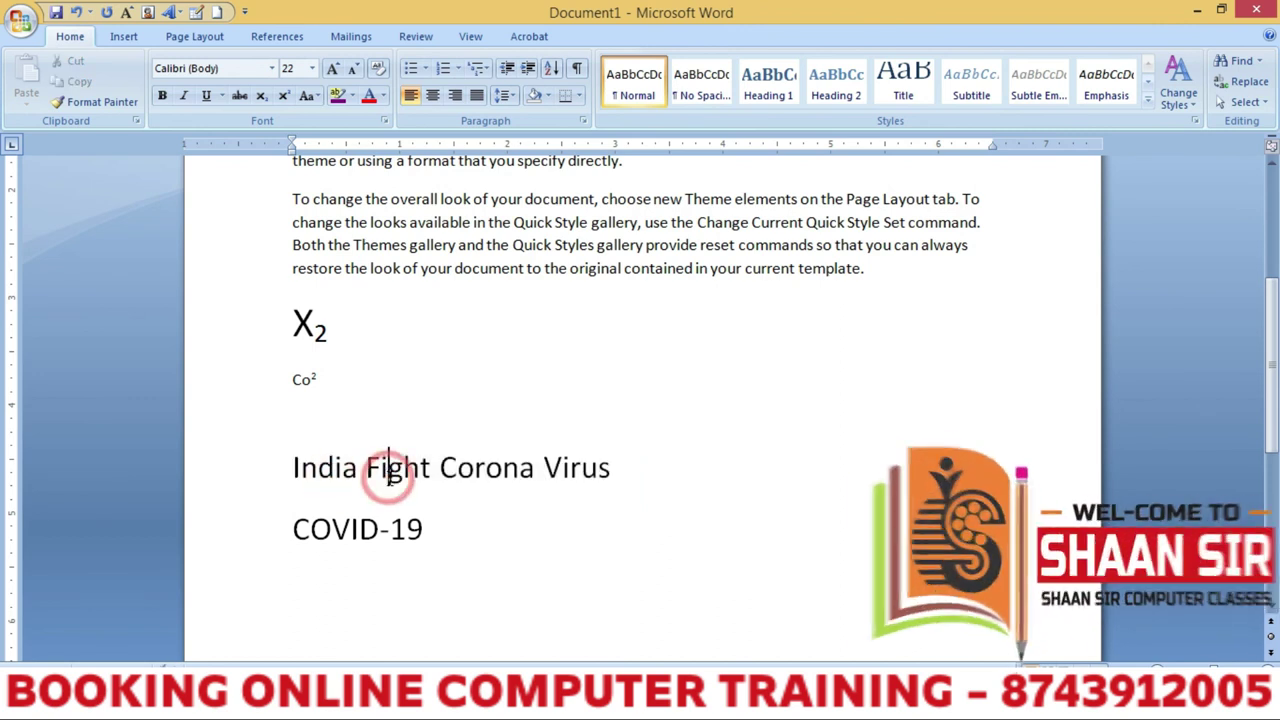
{"action": "left_click", "coordinate": [458, 475]}
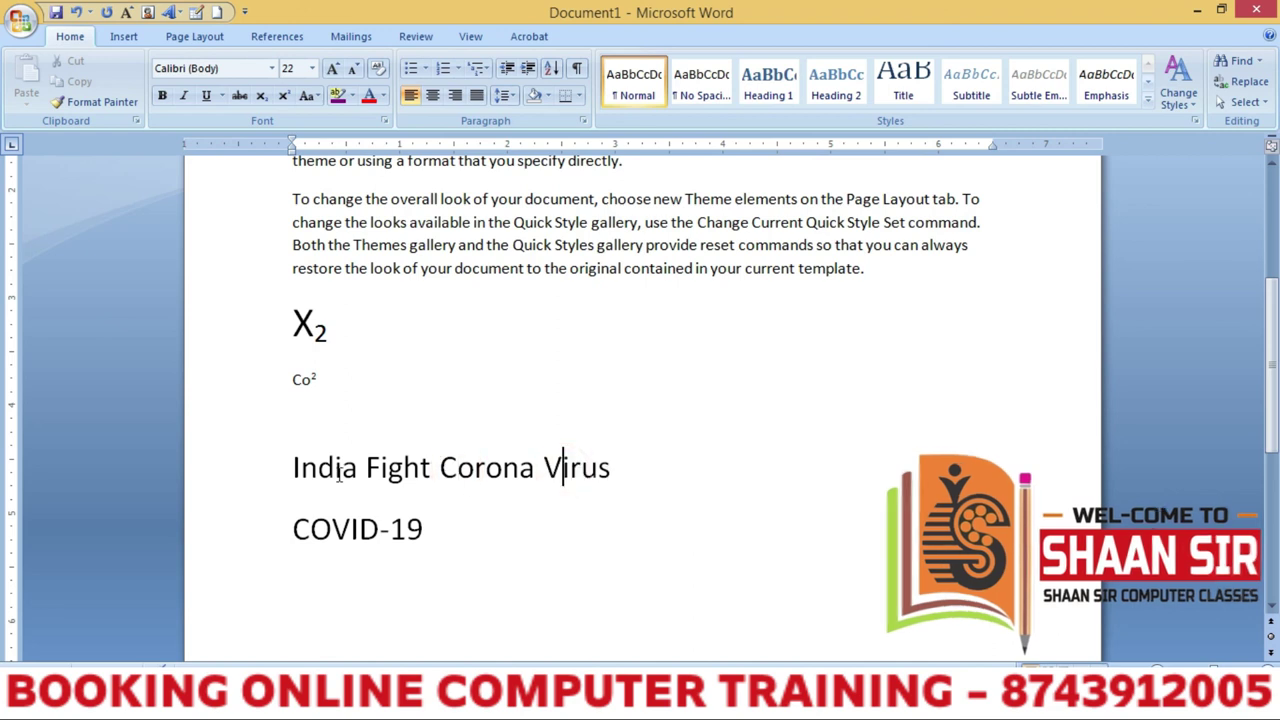
Apply tOGGLE cASE to the India Fight Corona Virus line, making it iNDIA fIGHT cORONA vIRUS.
{"action": "left_click_drag", "start_coordinate": [288, 467], "coordinate": [596, 467]}
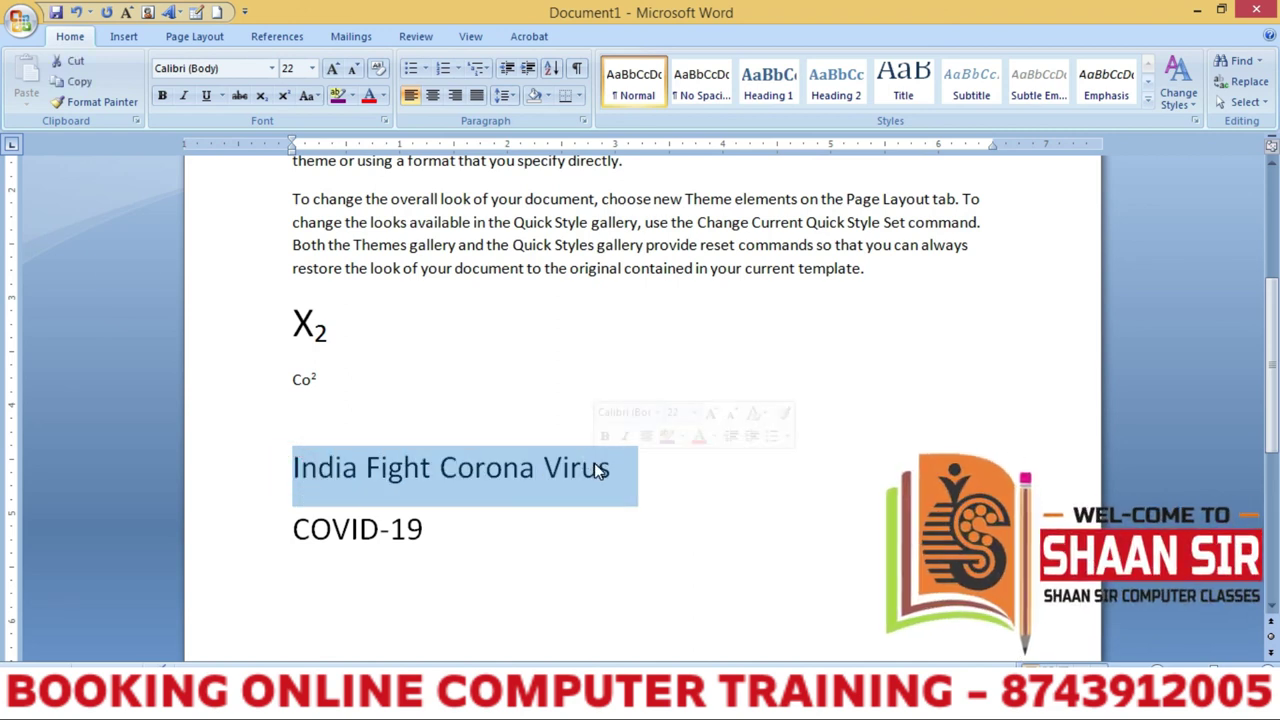
{"action": "left_click", "coordinate": [310, 96]}
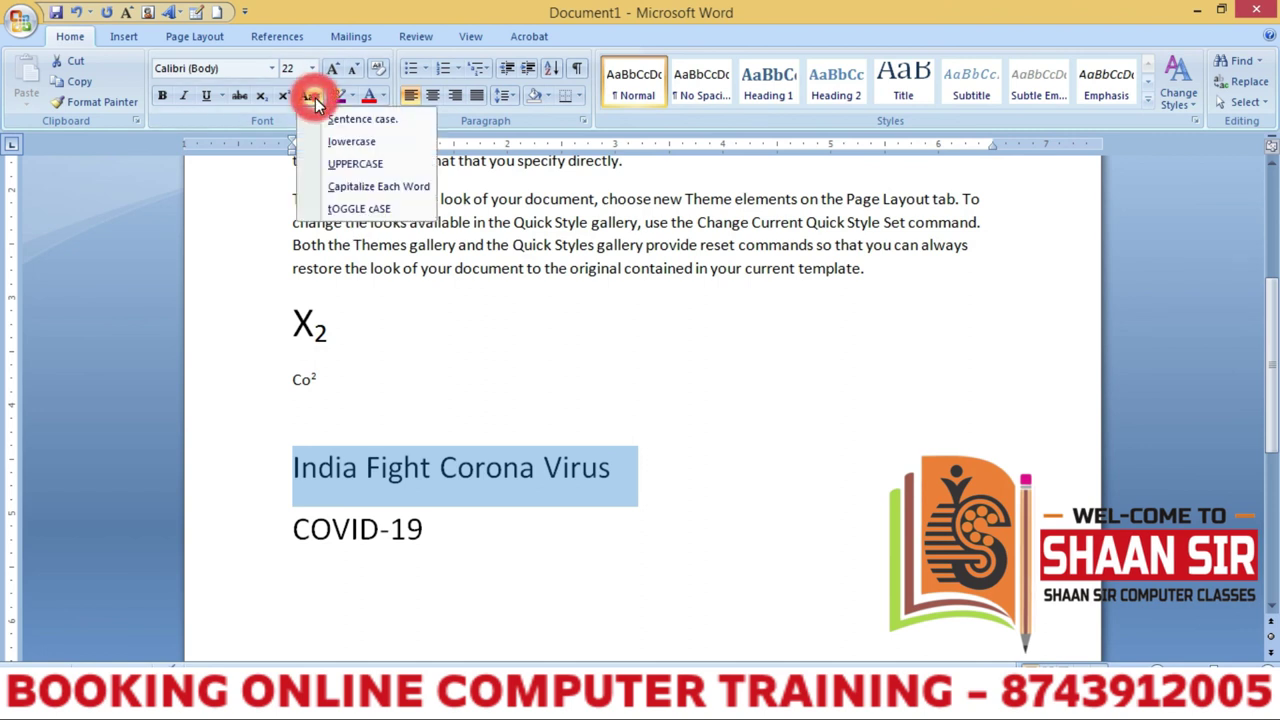
{"action": "left_click", "coordinate": [344, 209]}
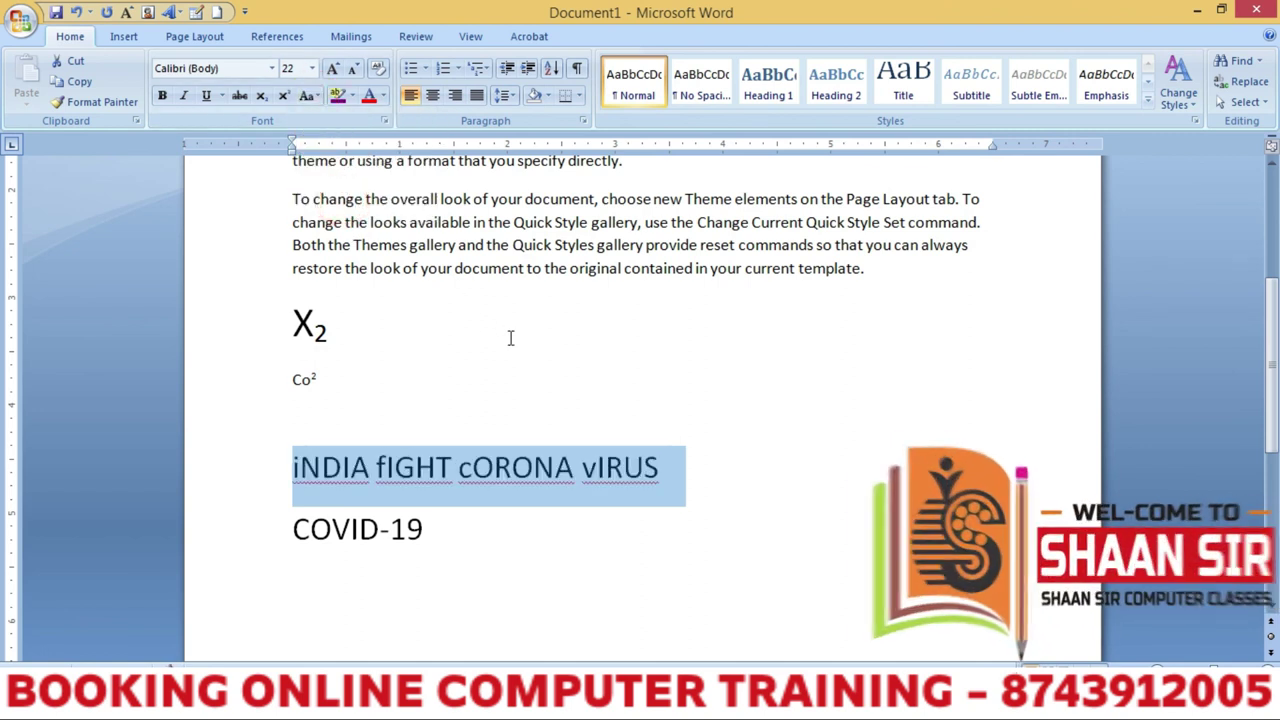